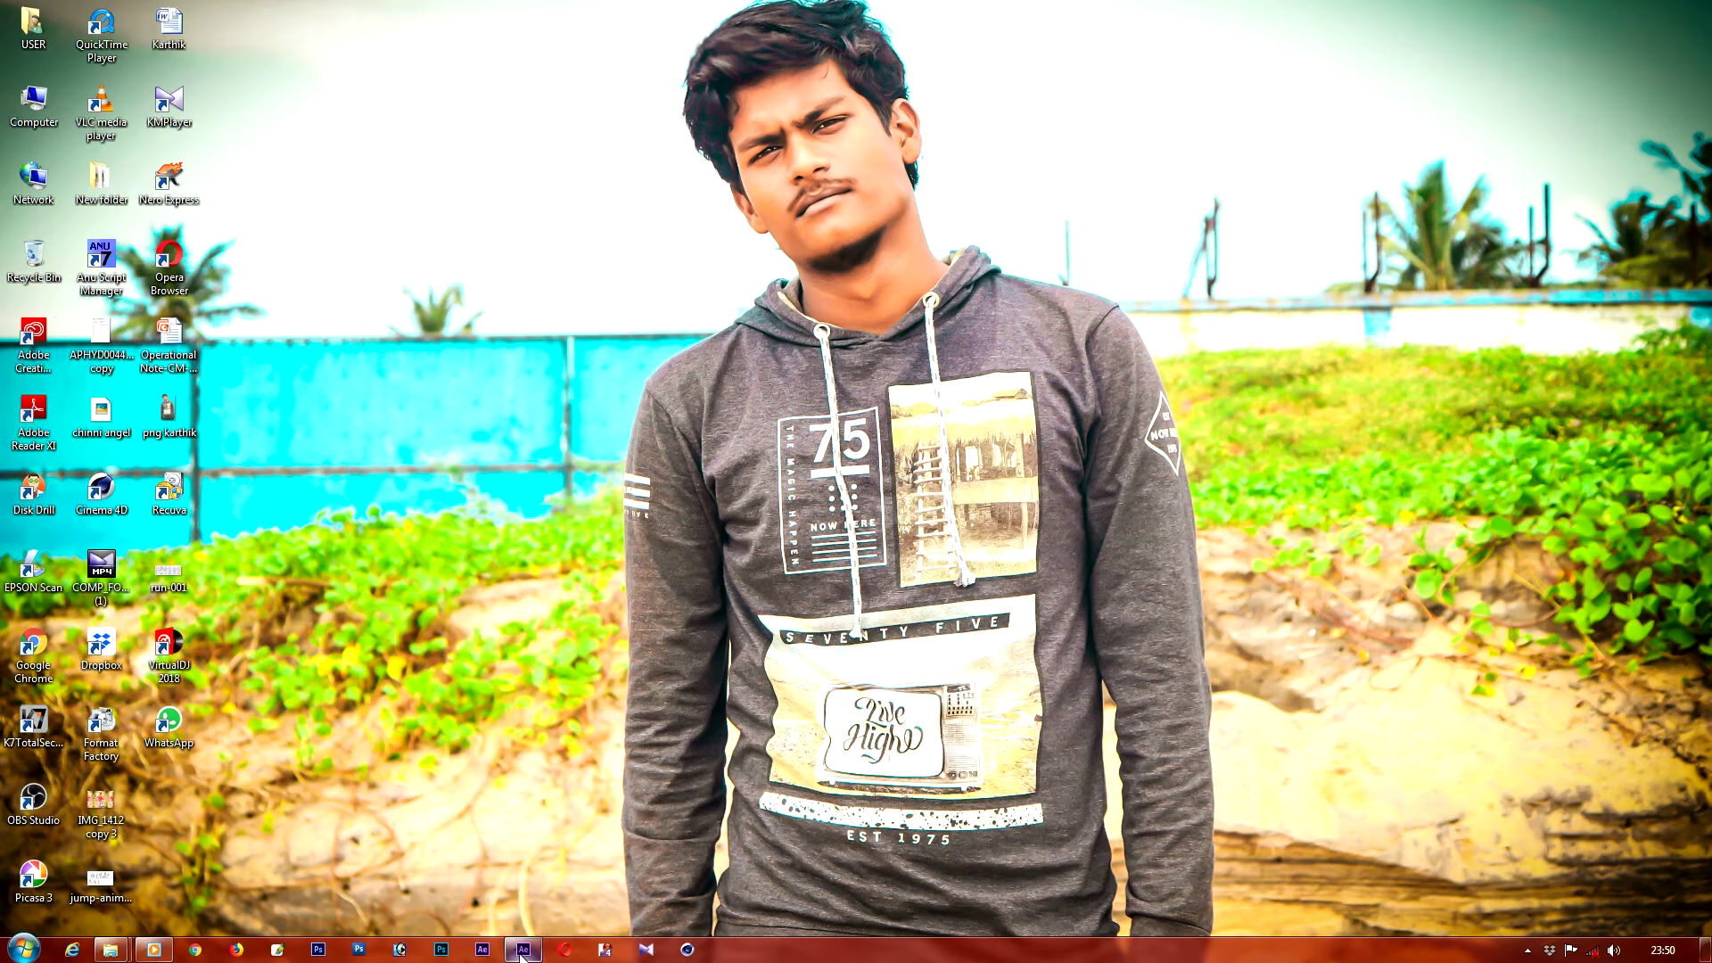
# Step: Bring After Effects forward, hide the music player, select the baby layer and open Effects & Presets (Ctrl+5)
pyautogui.click(528, 868)
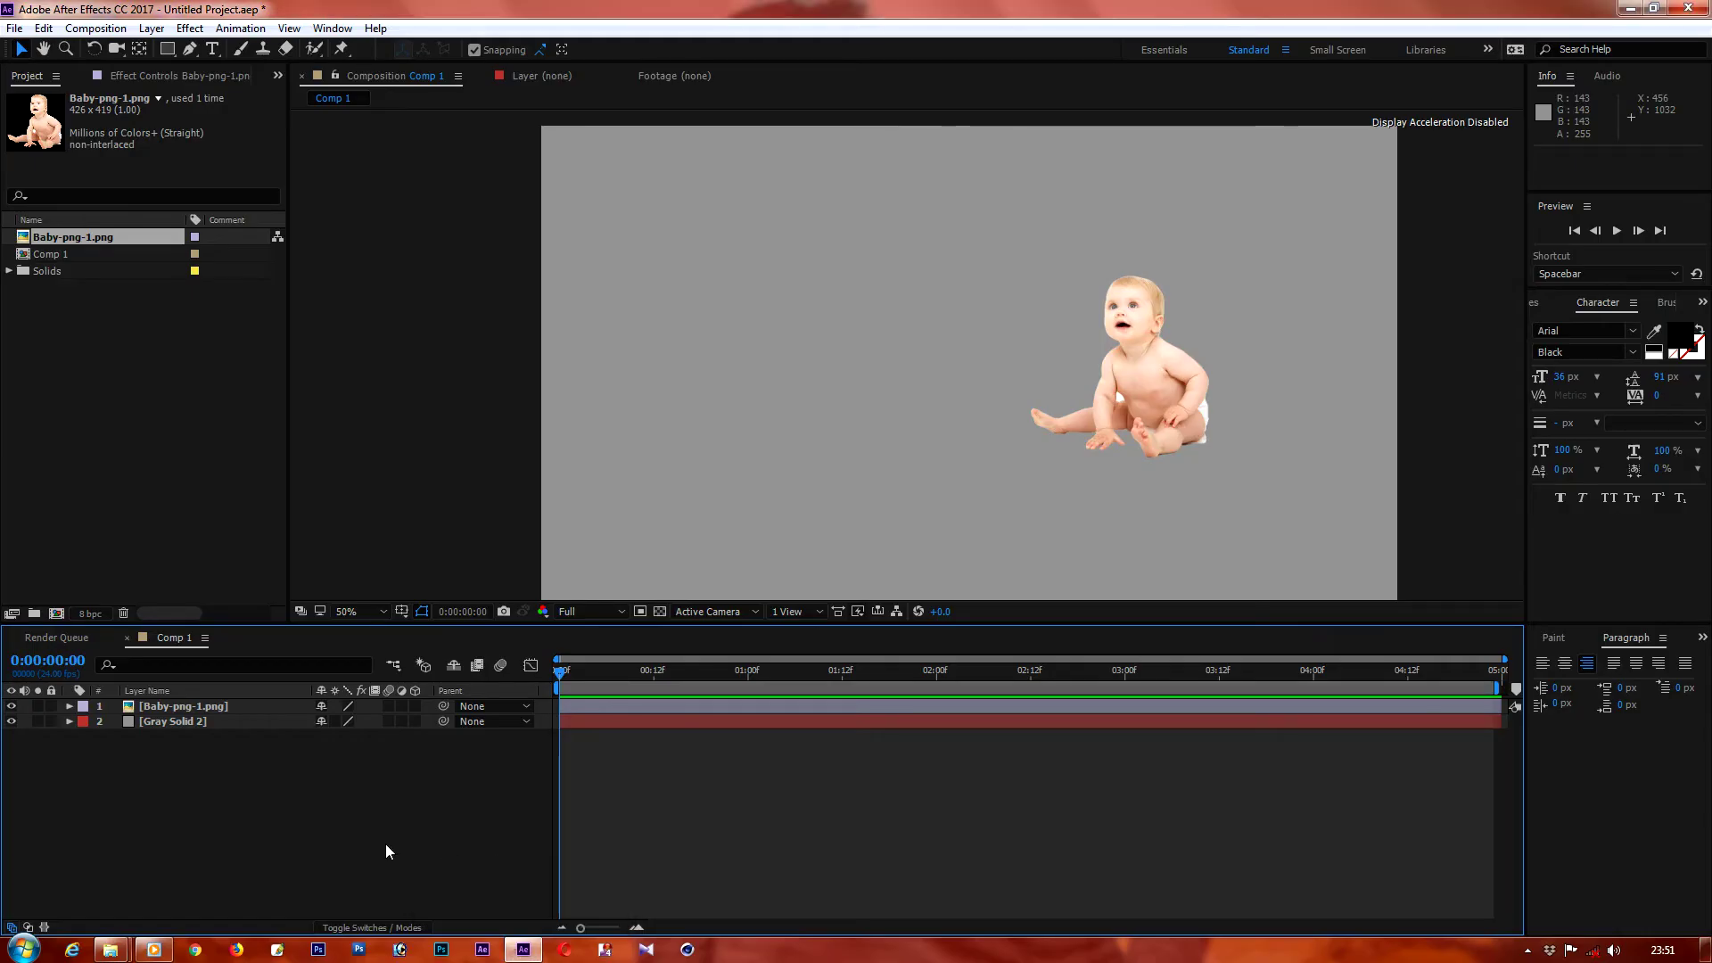
pyautogui.moveTo(596, 671); pyautogui.dragTo(559, 671)
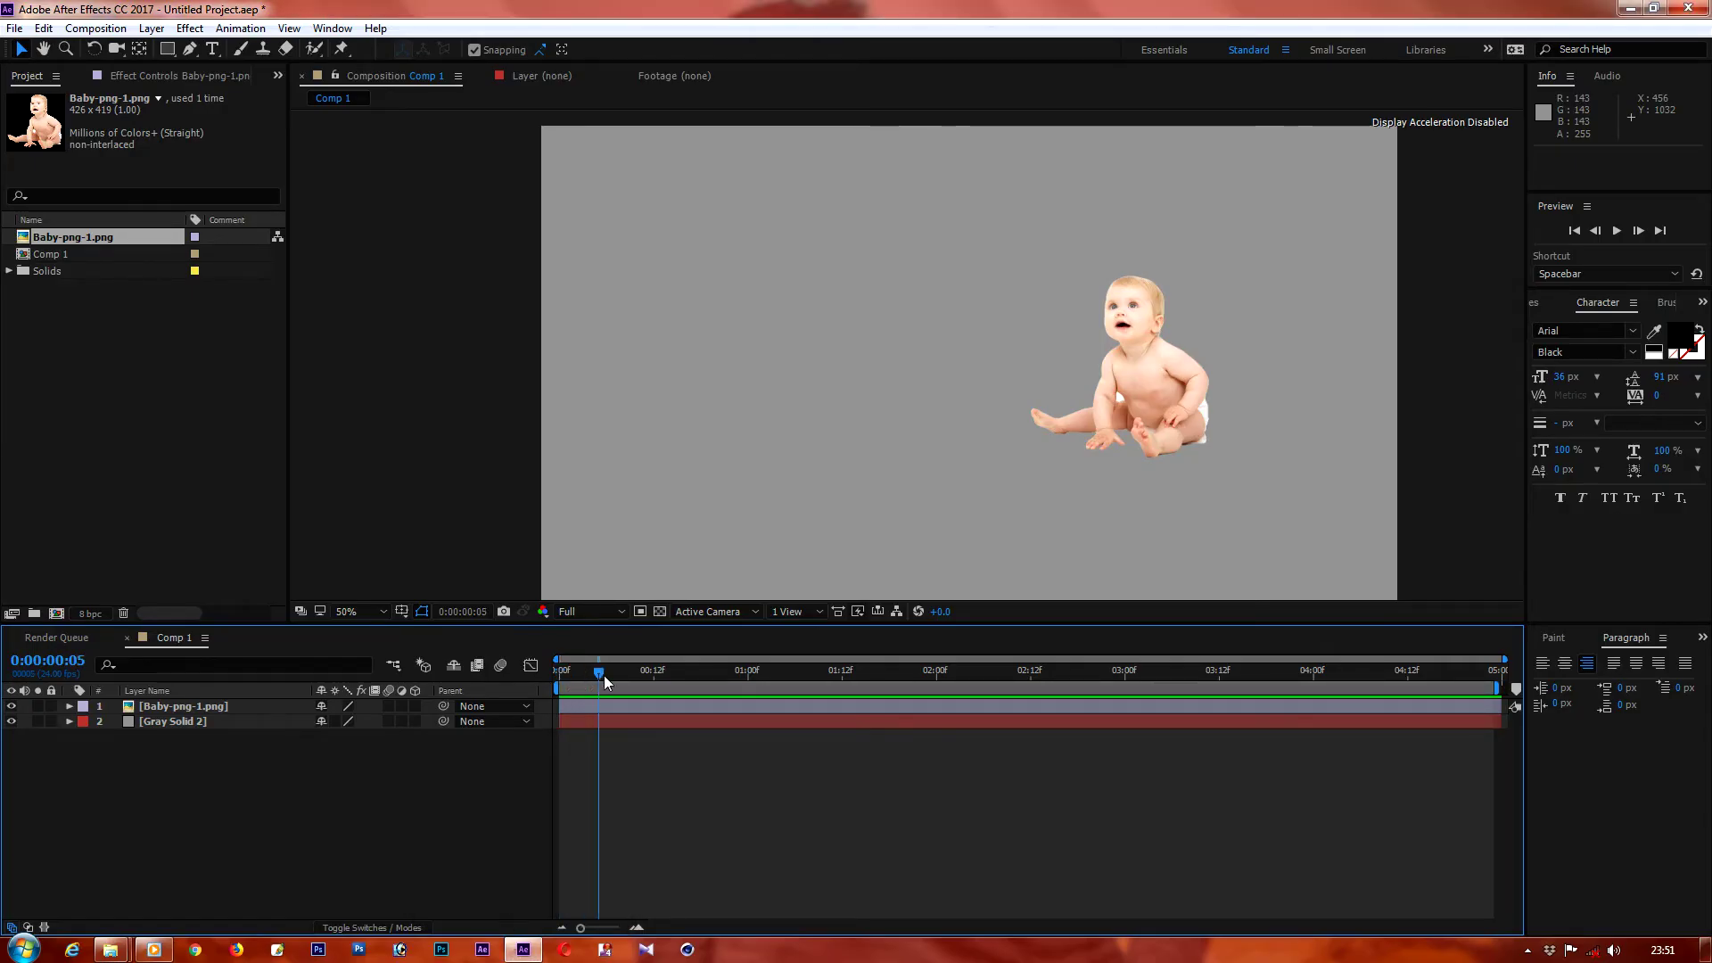
pyautogui.click(153, 949)
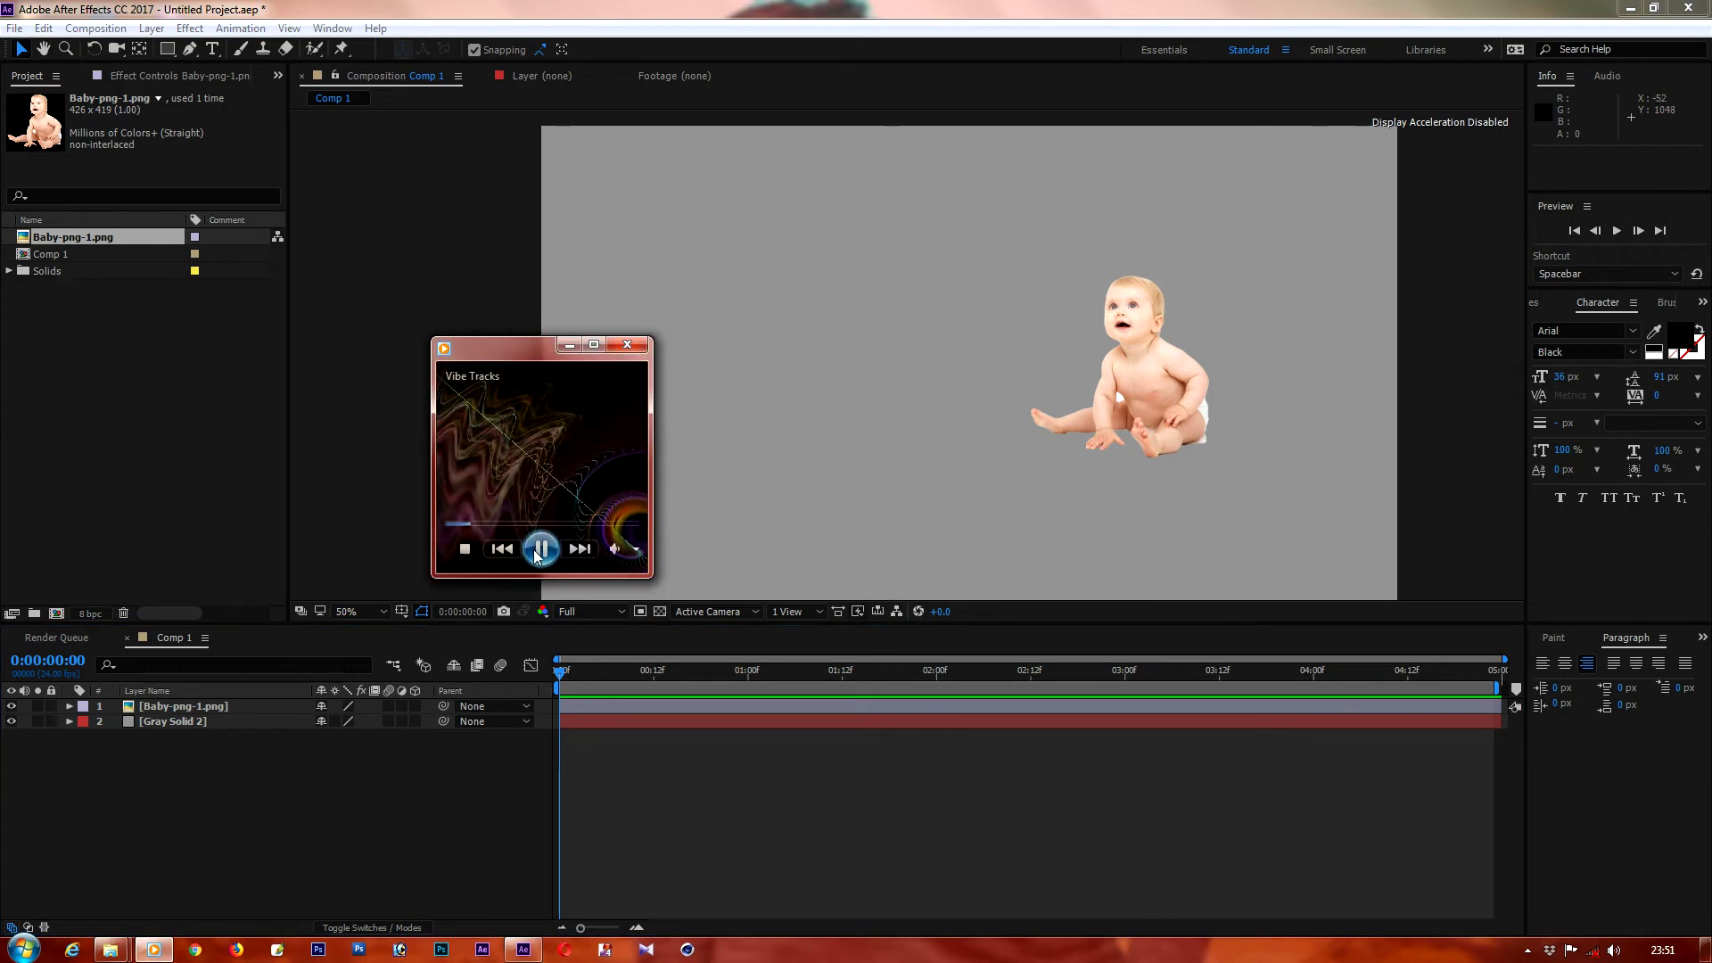
pyautogui.click(565, 348)
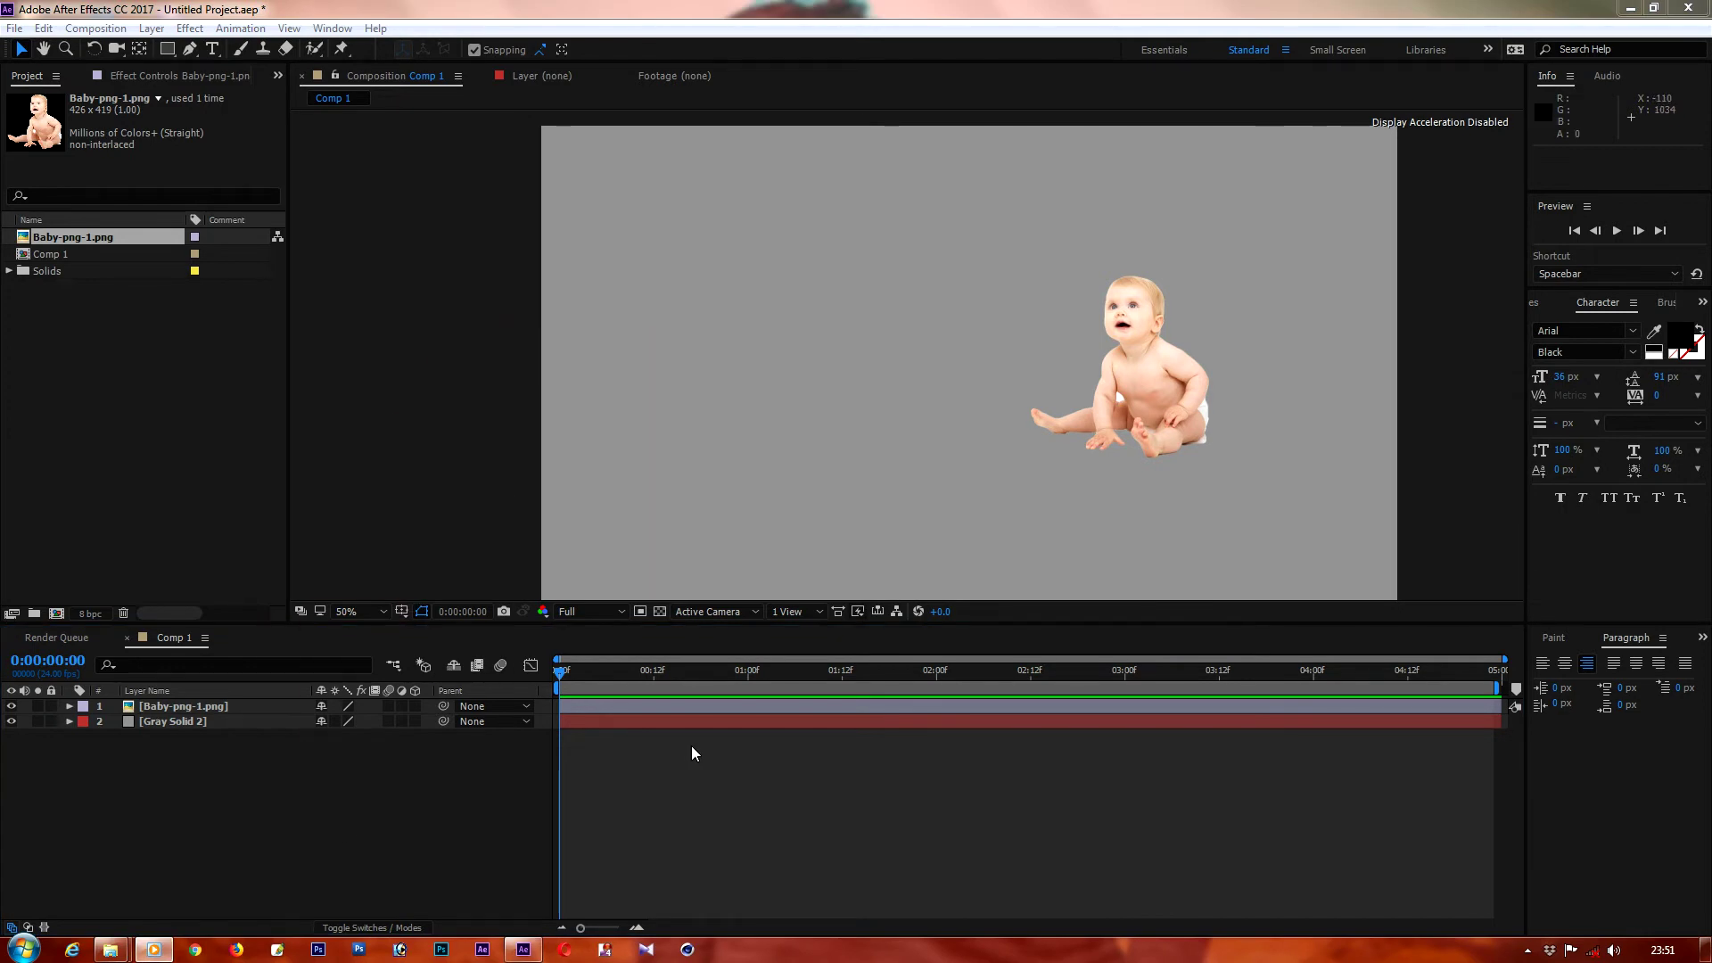
pyautogui.click(344, 854)
pyautogui.click(241, 706)
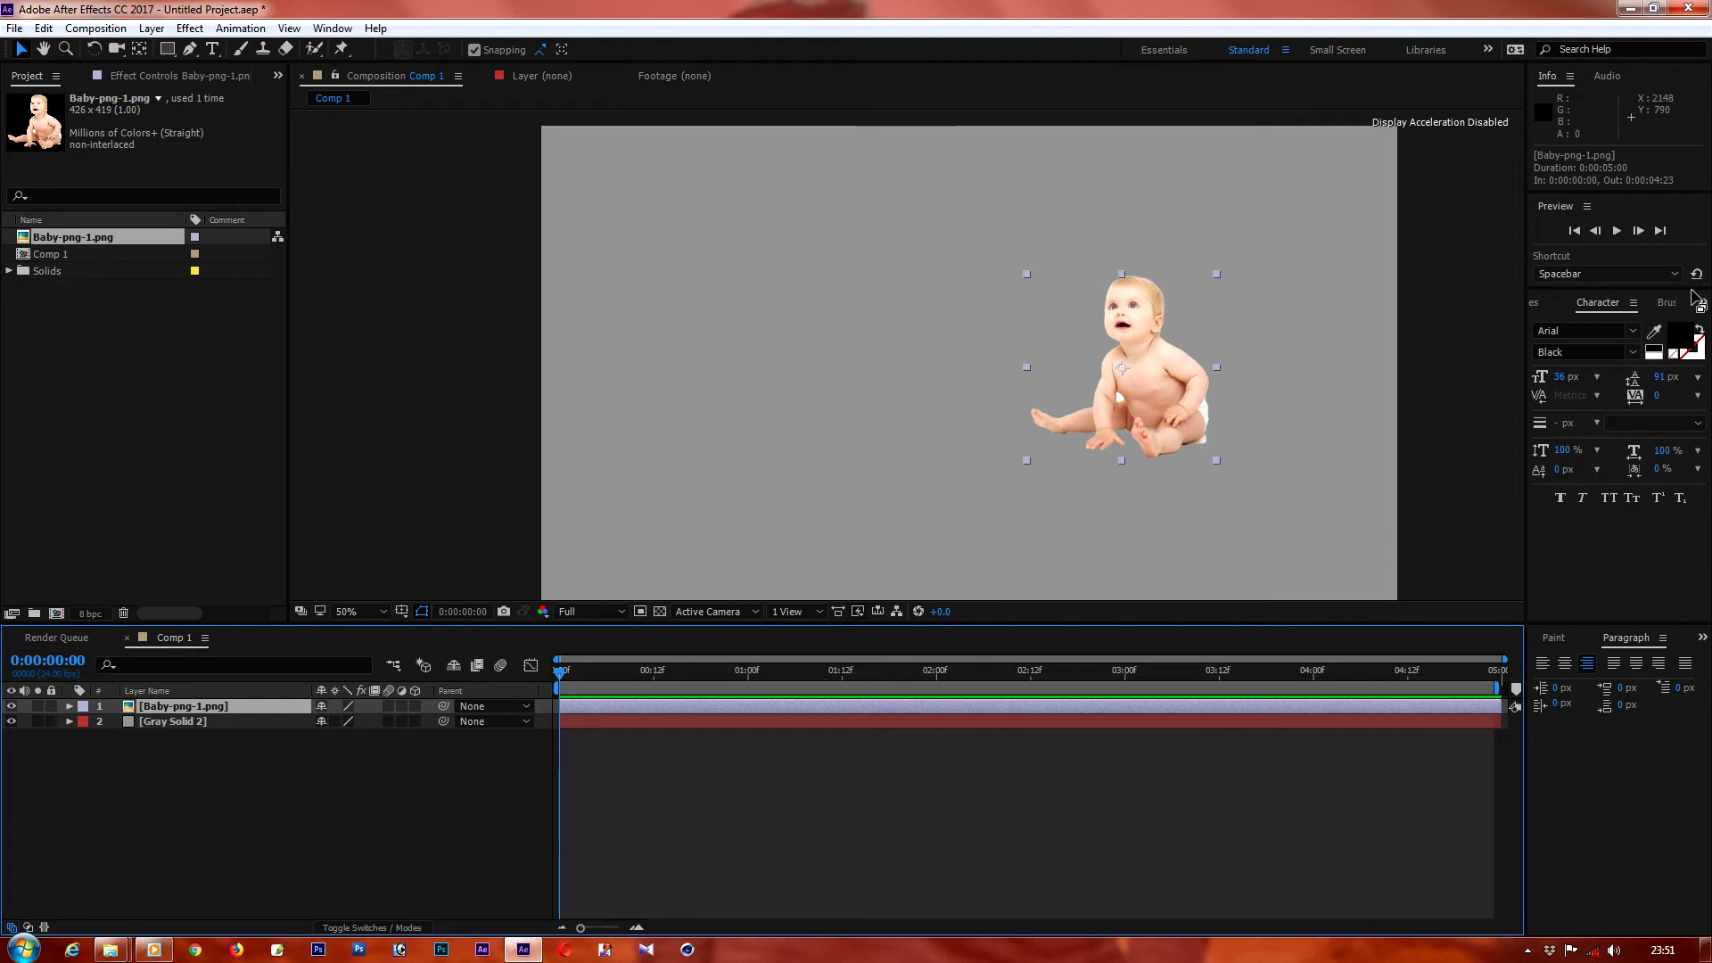
pyautogui.hotkey('ctrl', '5')
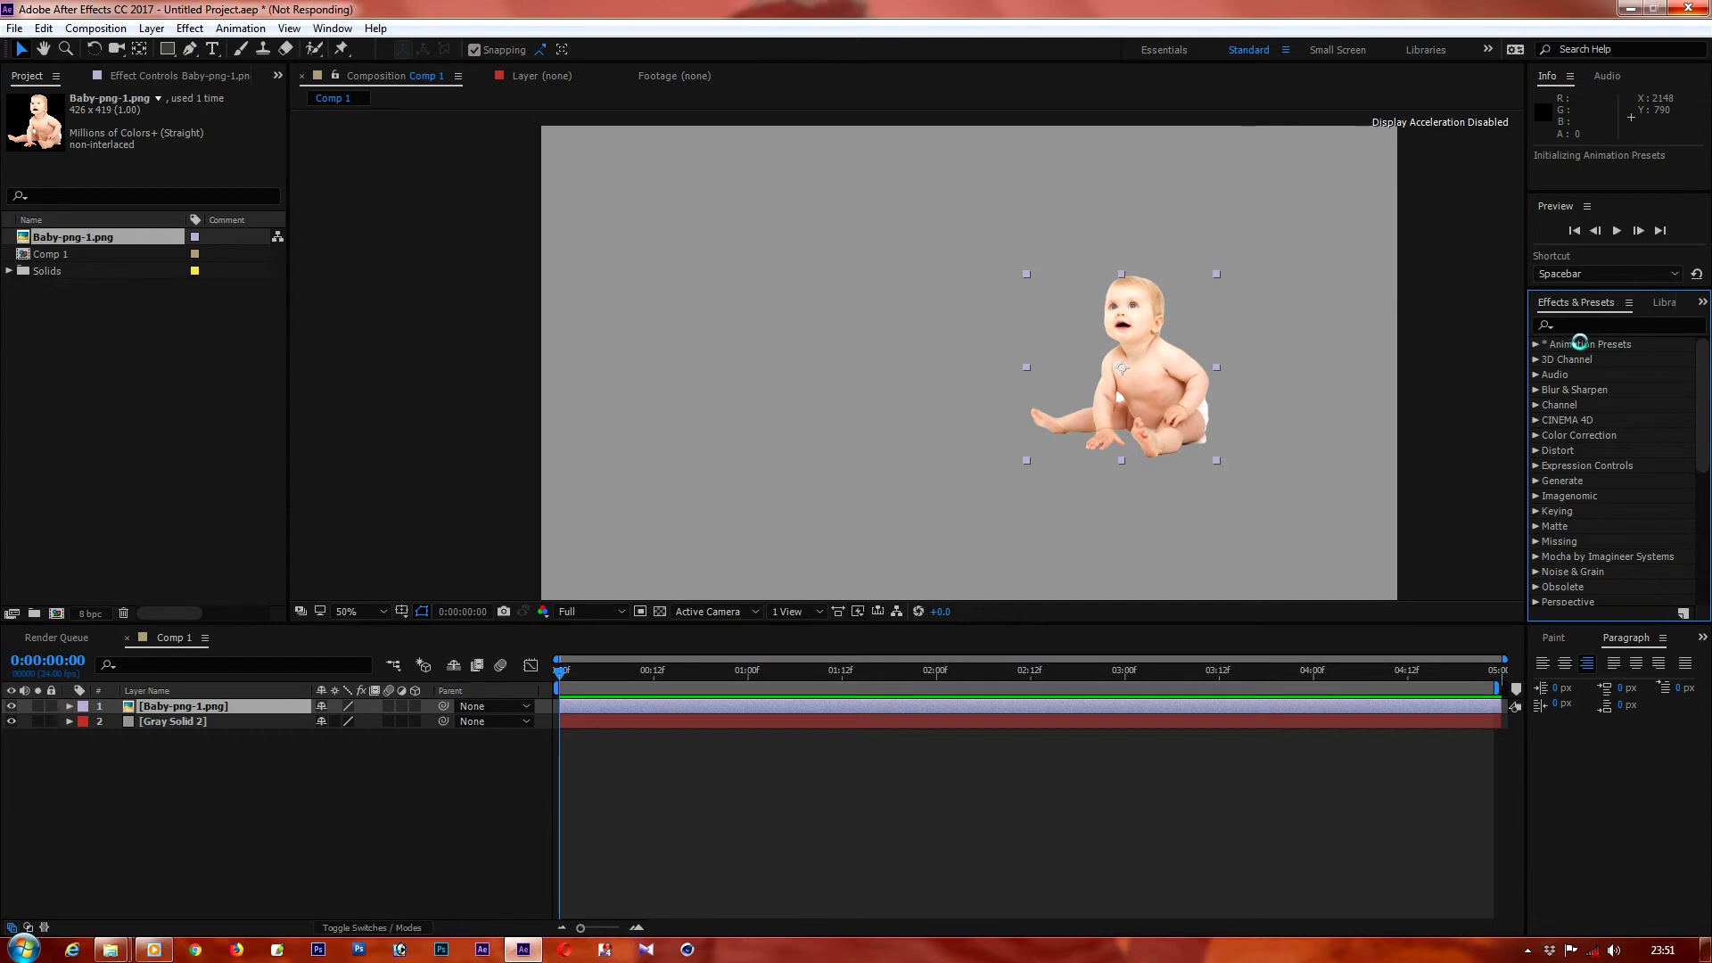
# Step: Apply the Fill effect, found by searching 'fill', to the baby layer
pyautogui.click(1568, 327)
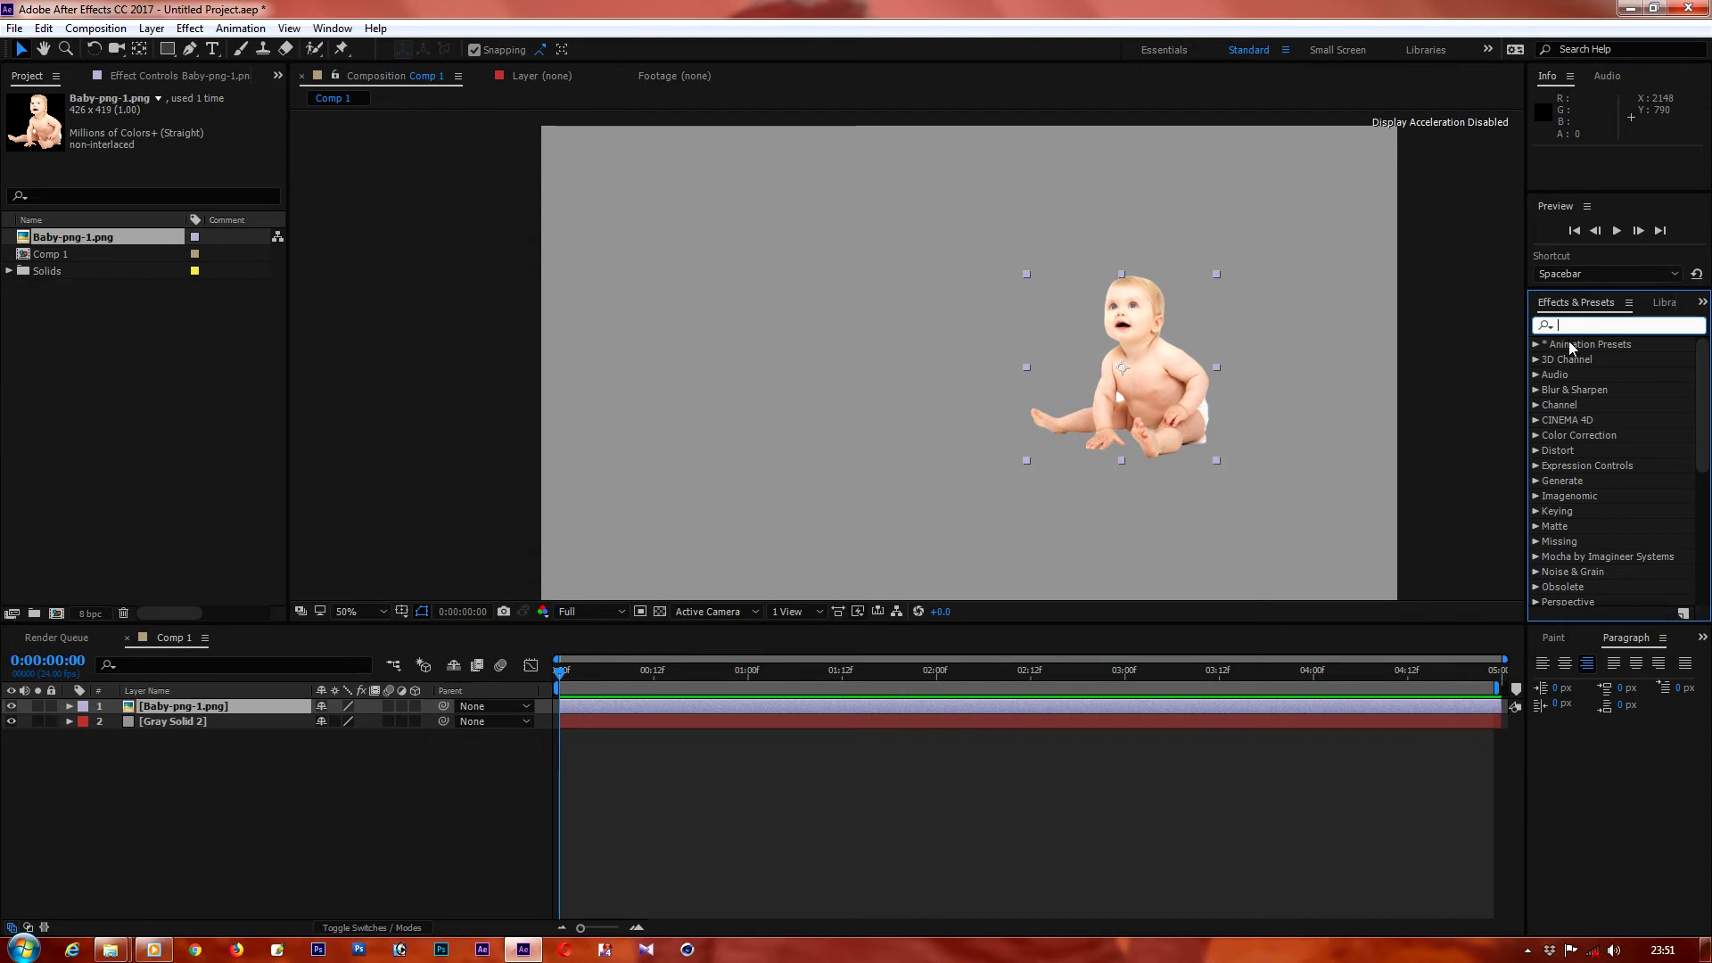
pyautogui.write('fill')
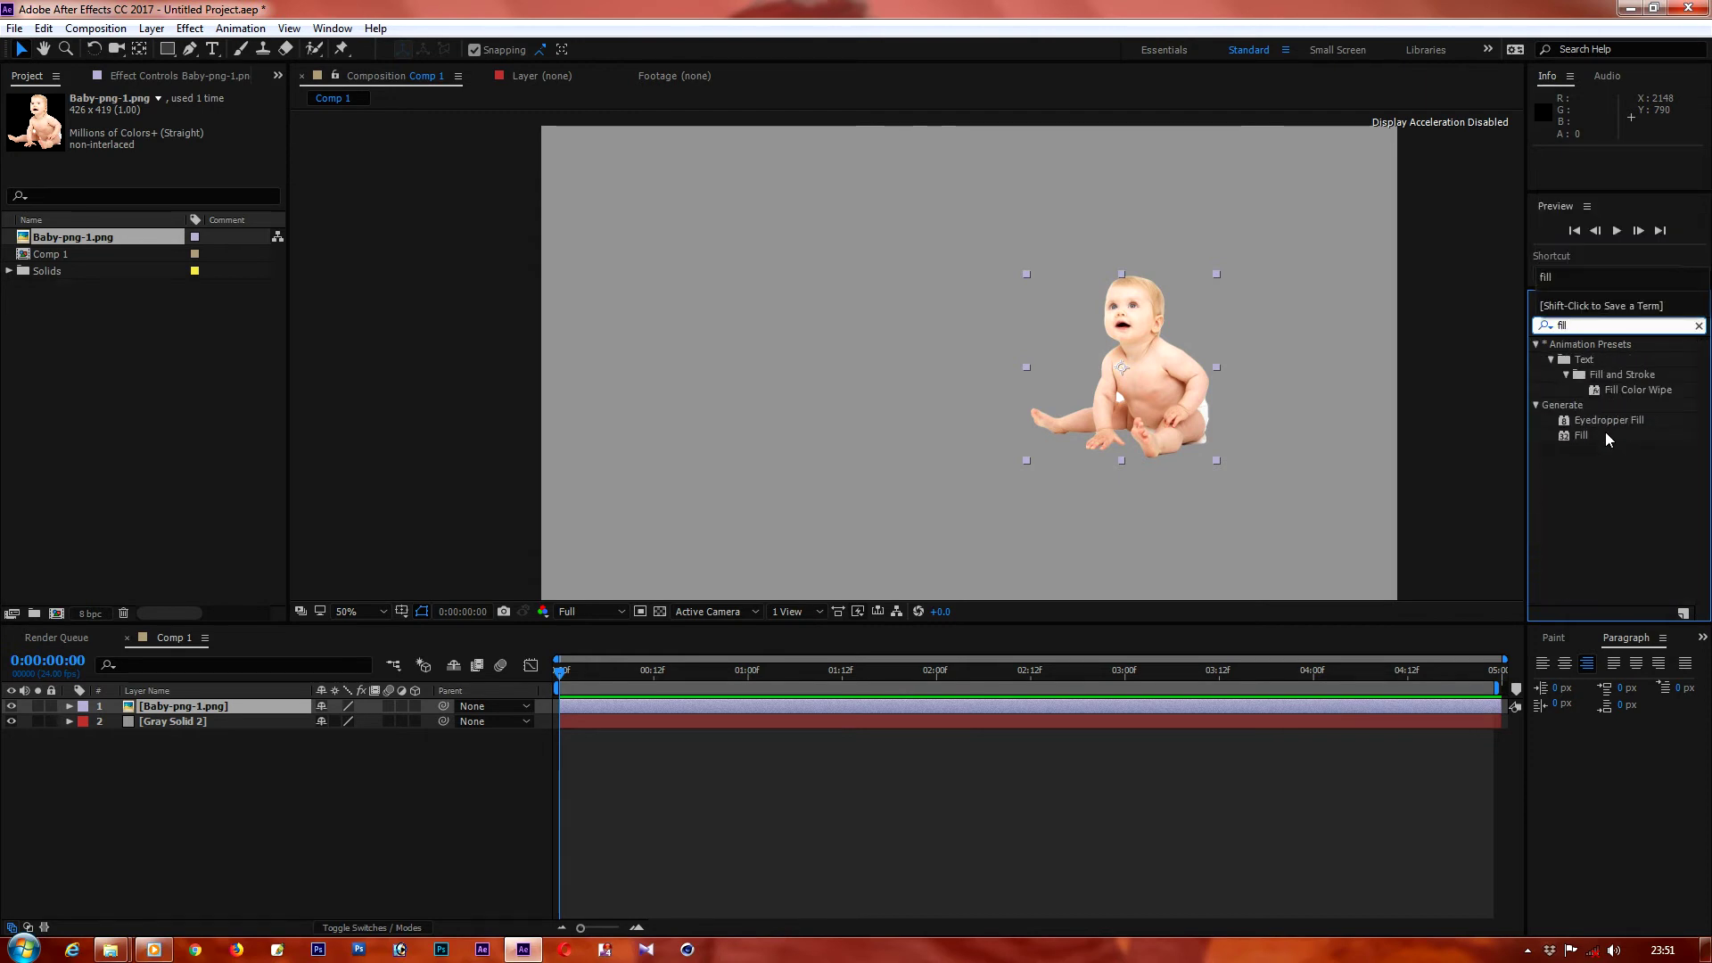
pyautogui.moveTo(1573, 437); pyautogui.dragTo(785, 414)
# Step: Try a vertical flip on the red baby layer, then undo it
pyautogui.rightClick(781, 410)
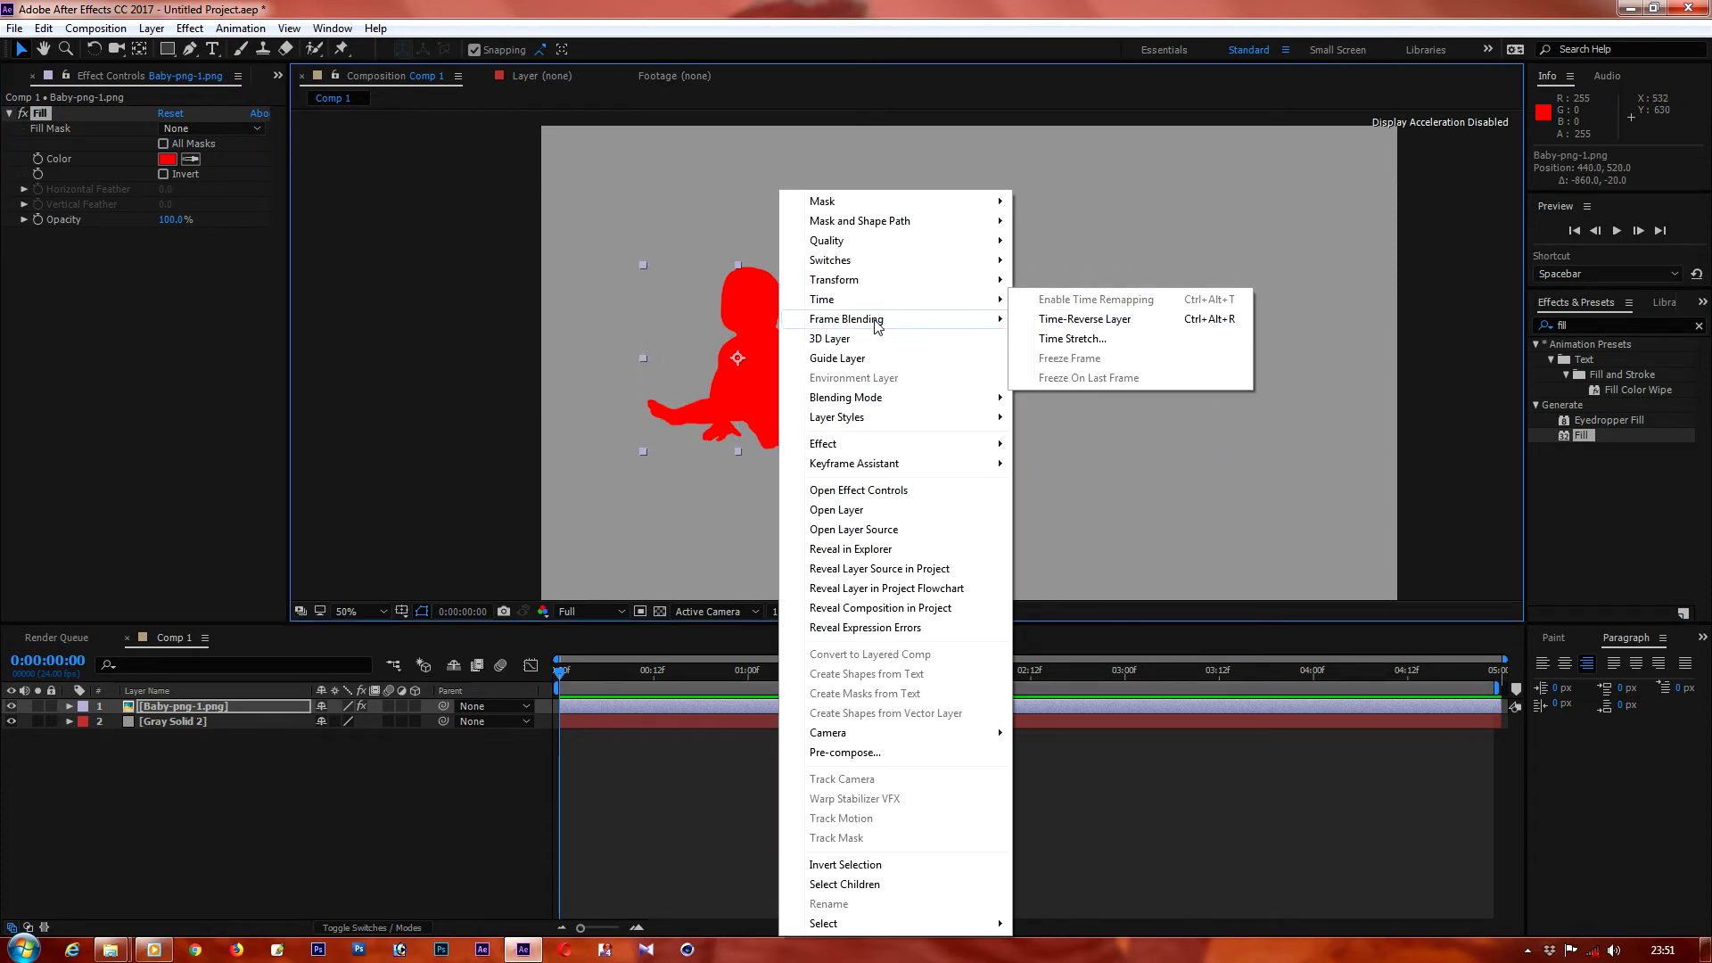
pyautogui.moveTo(879, 327)
pyautogui.moveTo(879, 282)
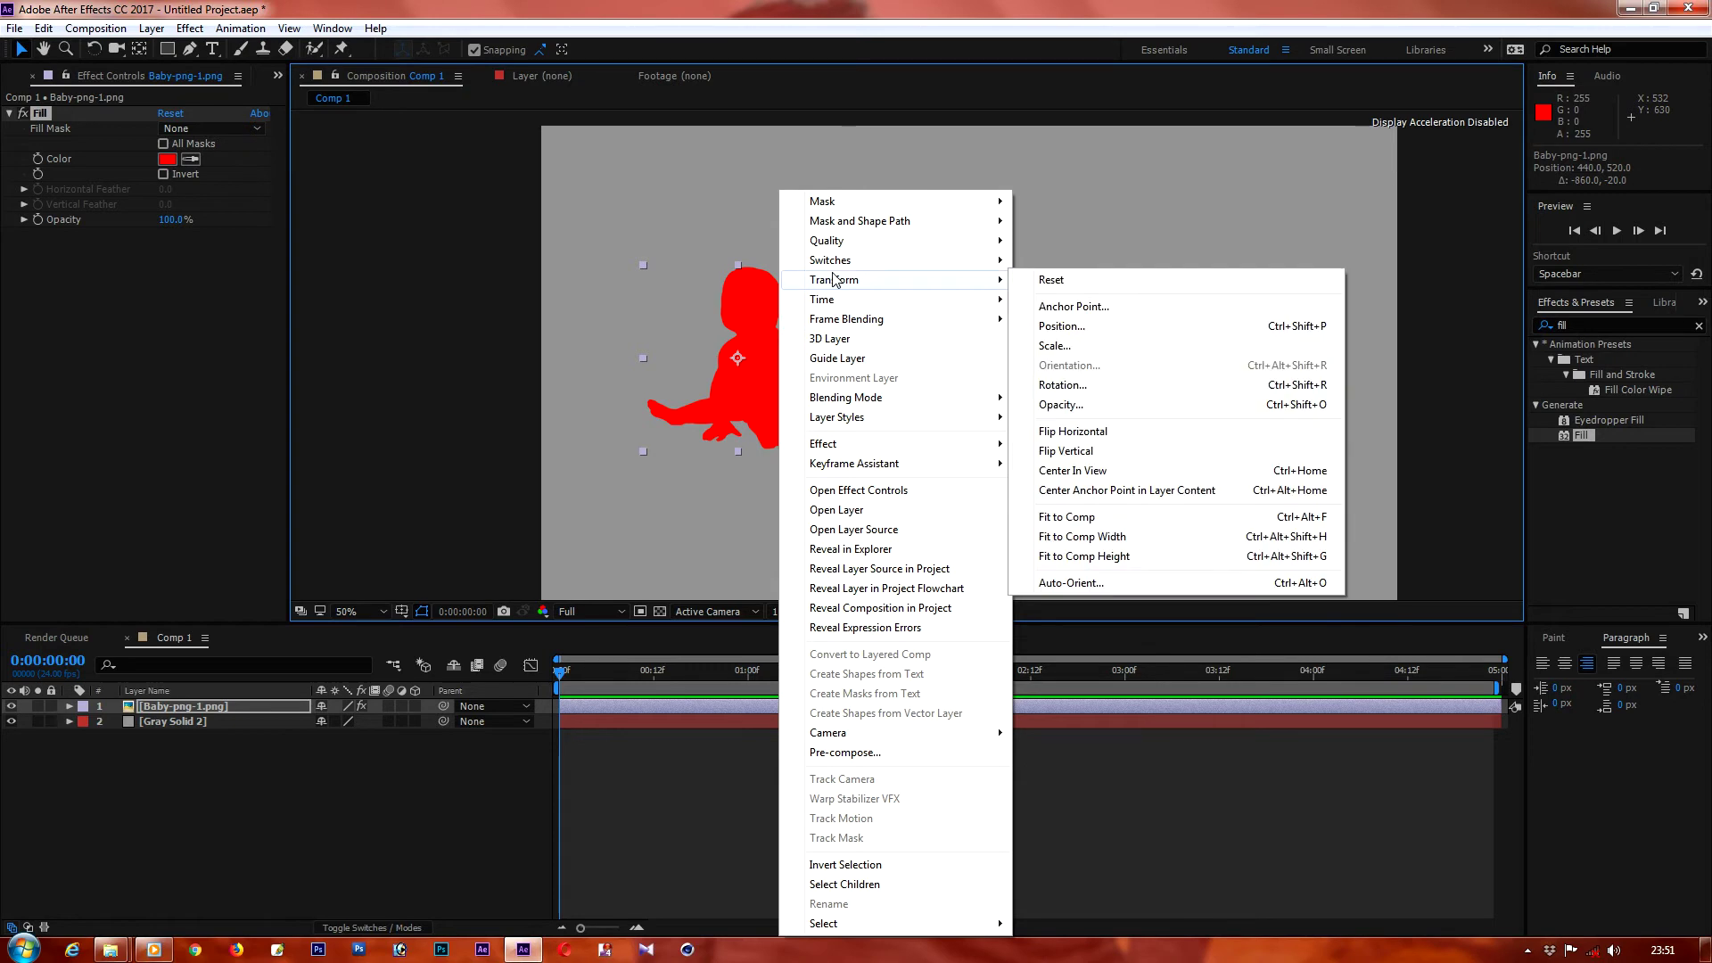
pyautogui.click(1114, 460)
pyautogui.rightClick(774, 357)
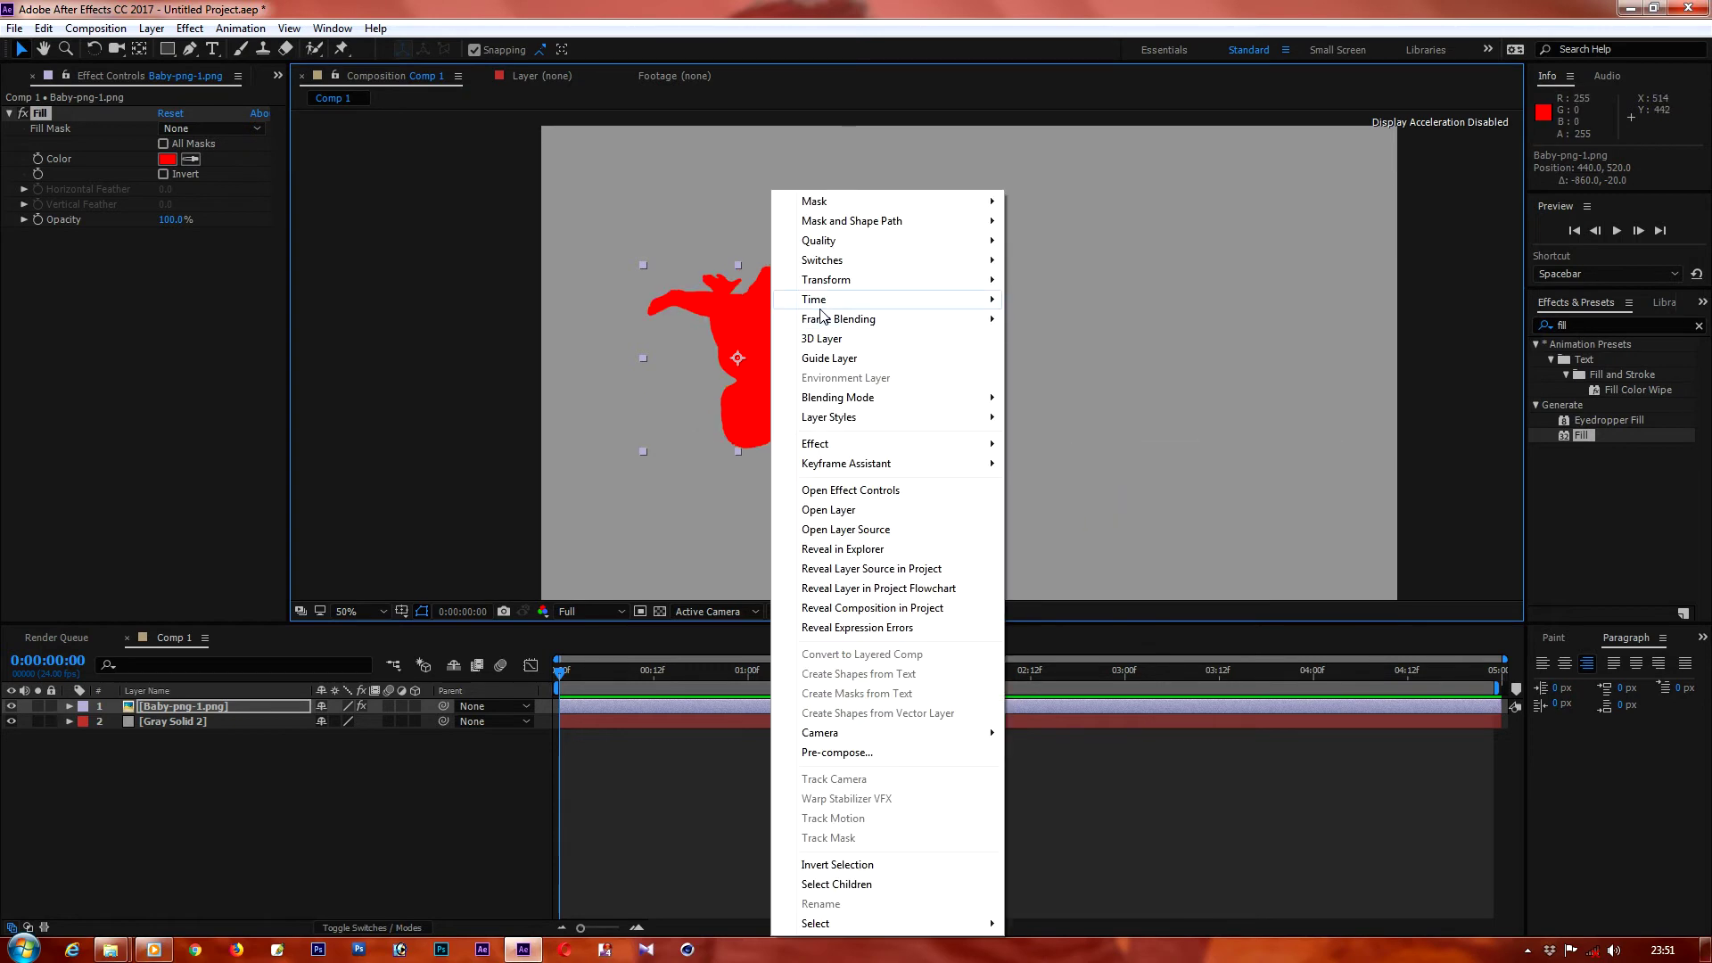
pyautogui.click(755, 333)
pyautogui.hotkey('ctrl', 'z')
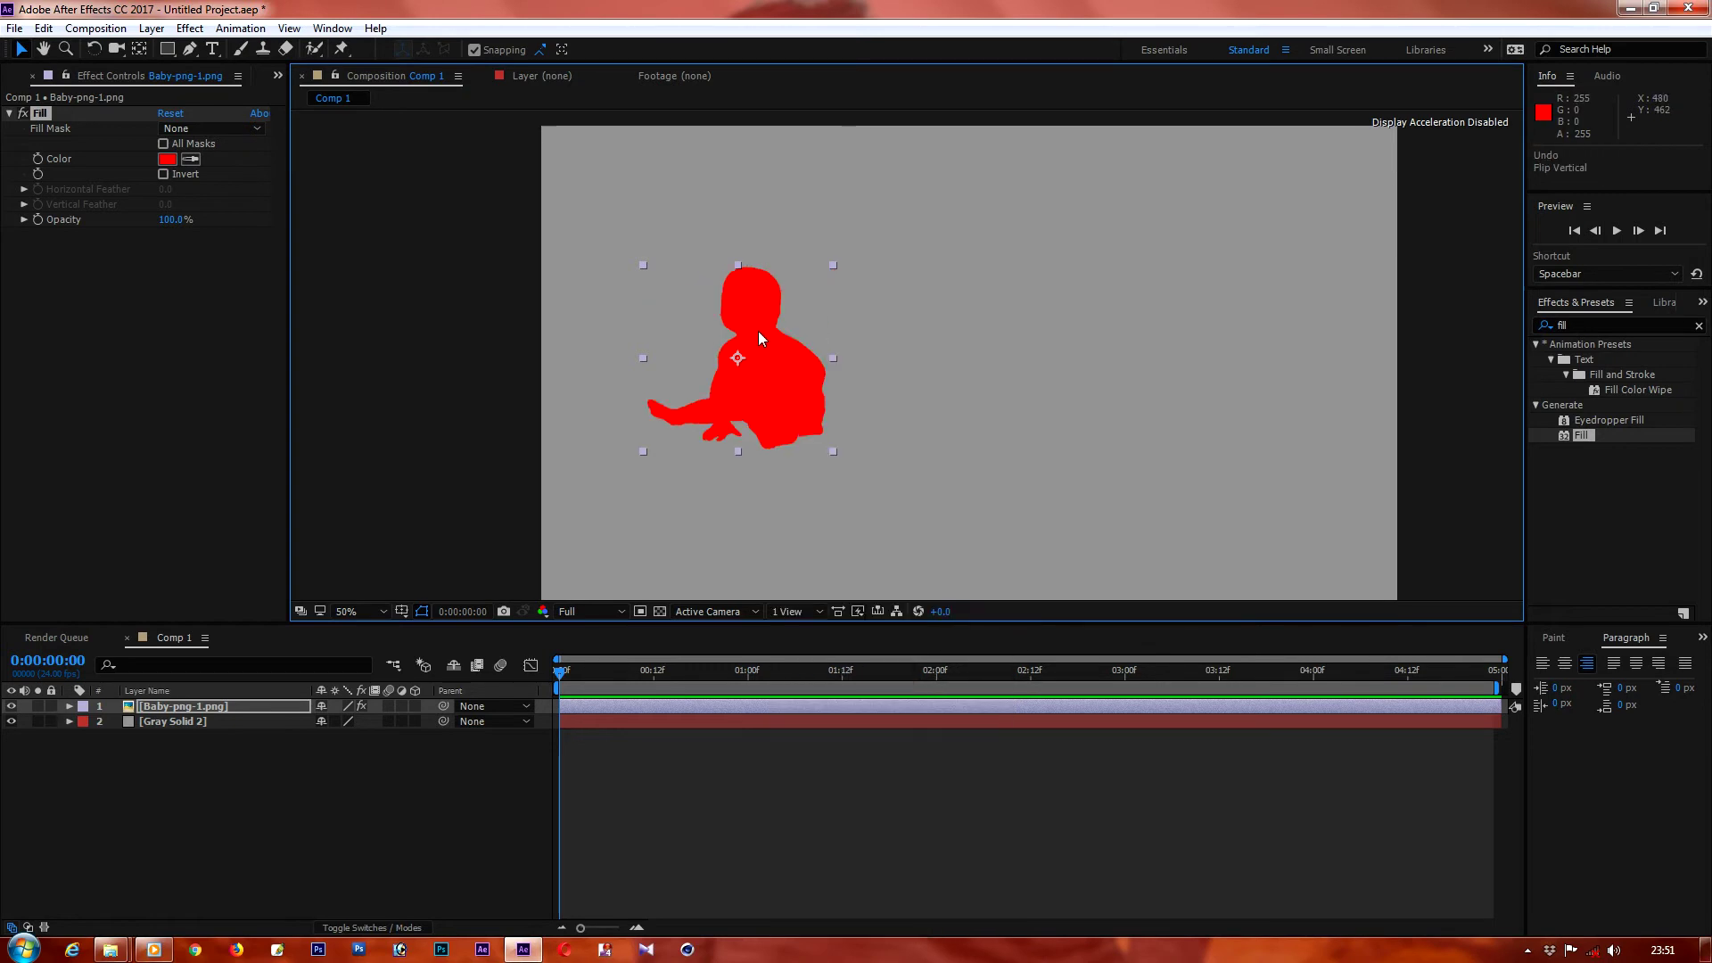
# Step: Flip the red baby horizontally, keep it upright, and nudge it slightly lower
pyautogui.rightClick(758, 330)
pyautogui.moveTo(810, 281)
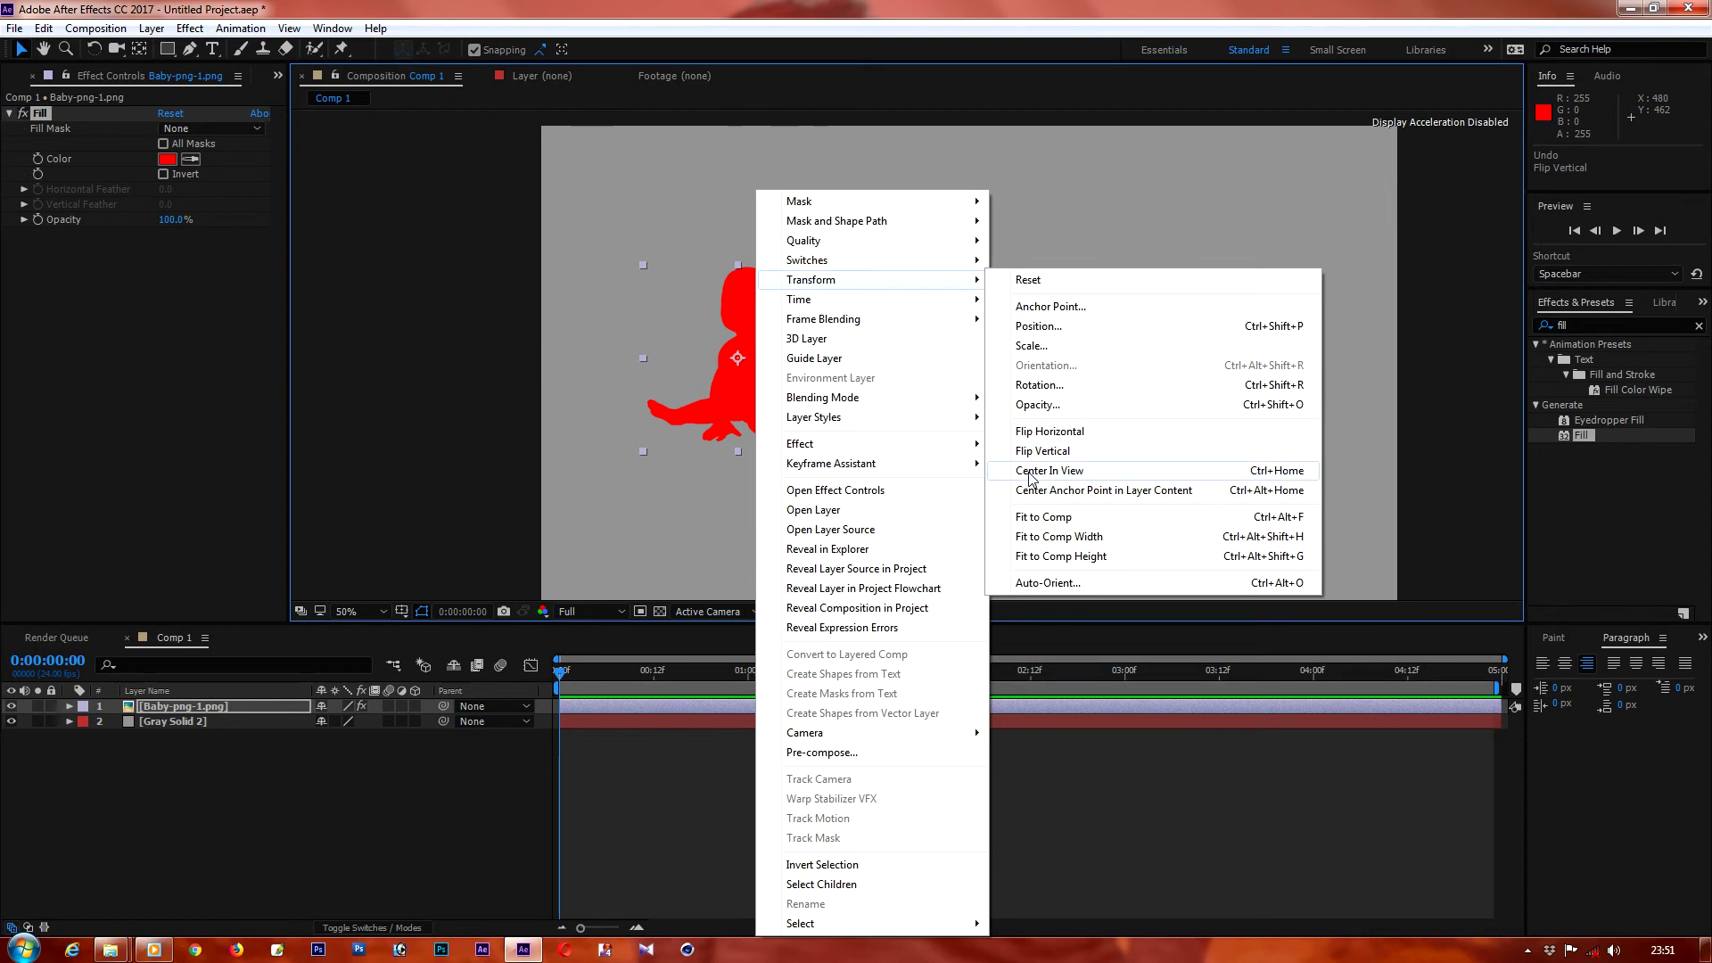
pyautogui.click(1042, 450)
pyautogui.rightClick(788, 308)
pyautogui.moveTo(843, 280)
pyautogui.click(1056, 431)
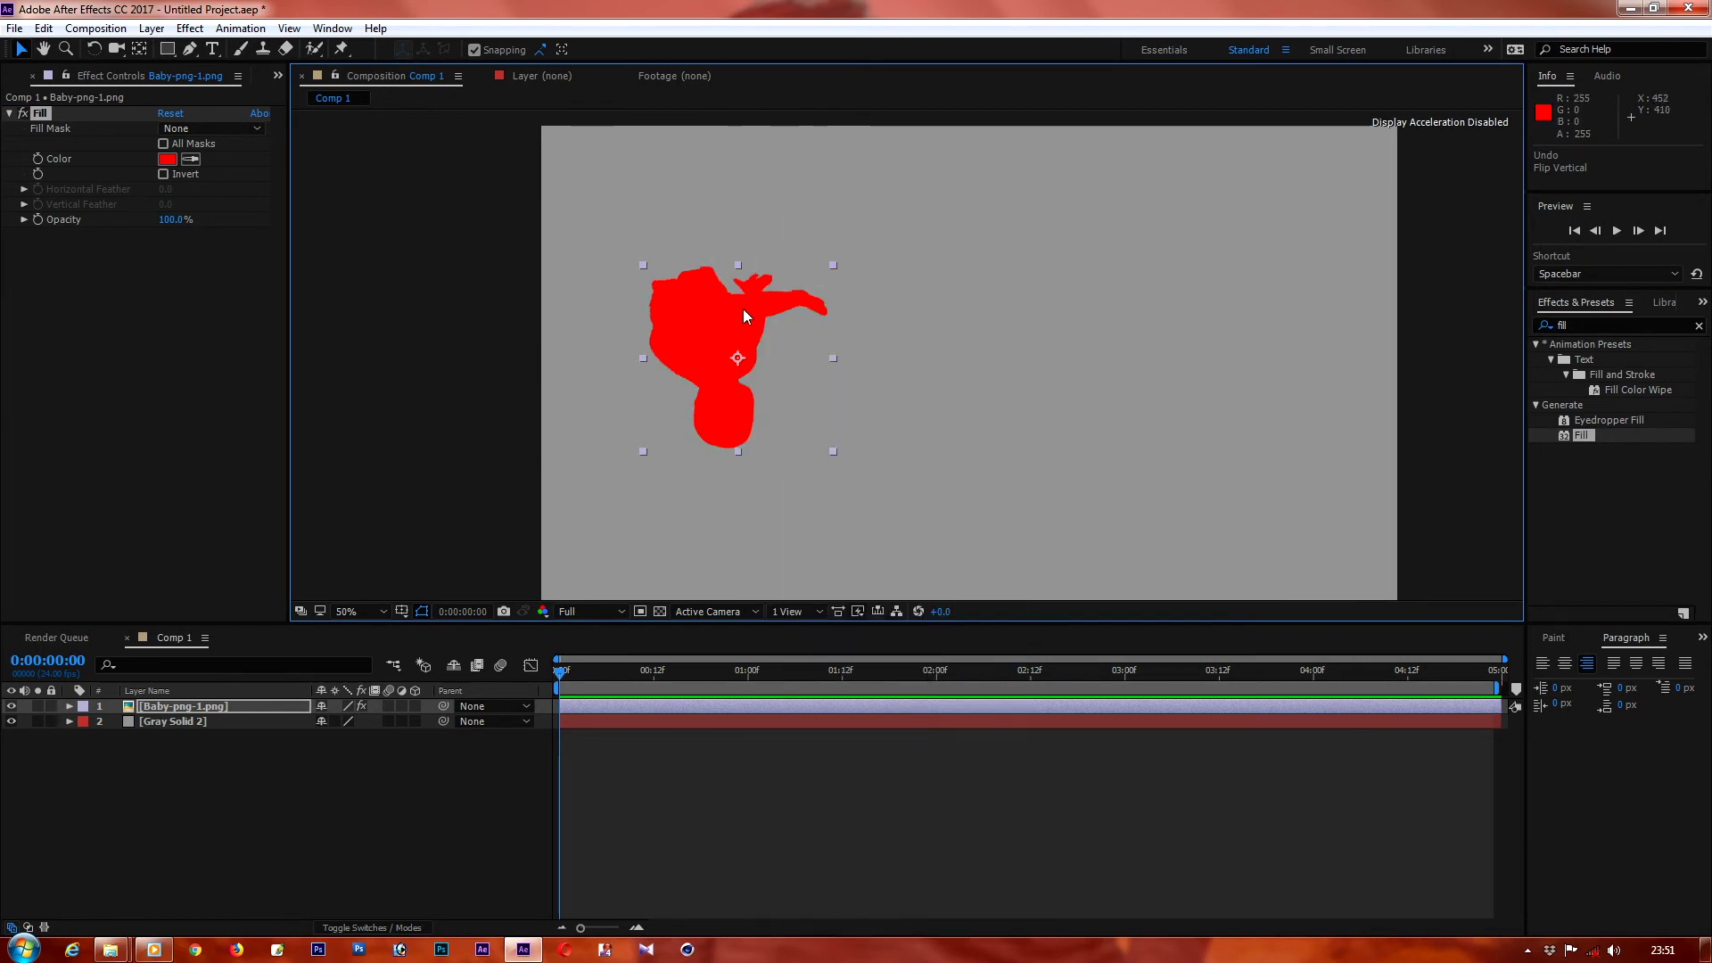
pyautogui.rightClick(744, 315)
pyautogui.click(1045, 452)
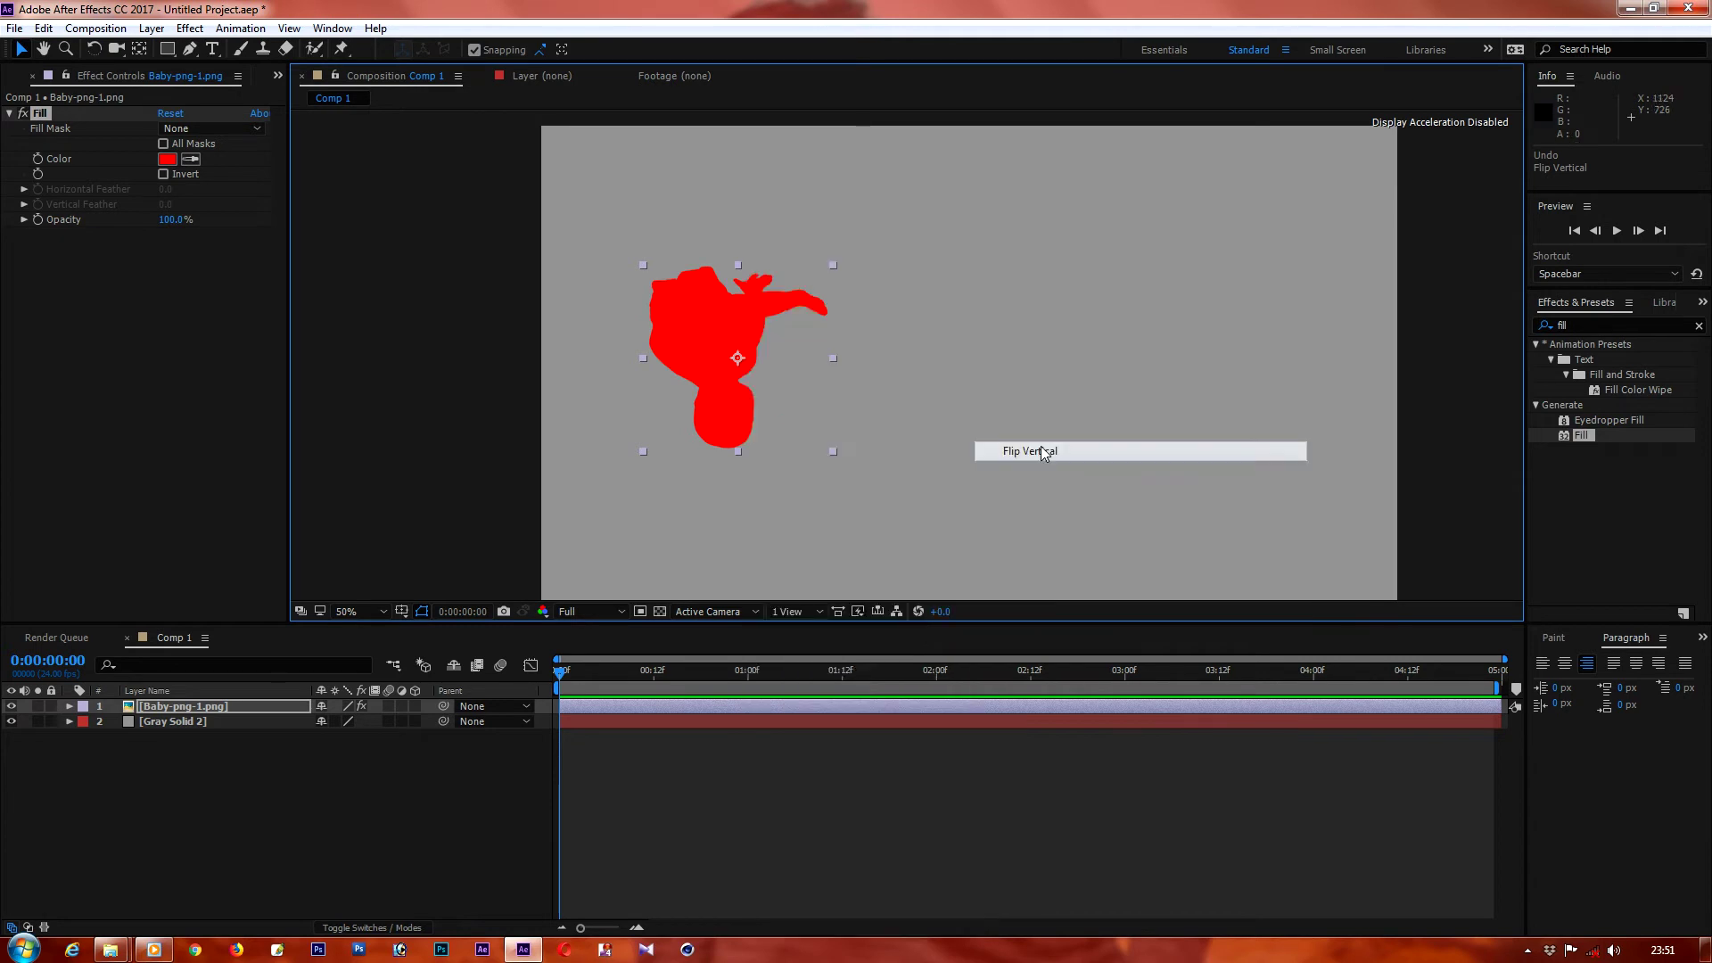
pyautogui.moveTo(724, 396); pyautogui.dragTo(726, 404)
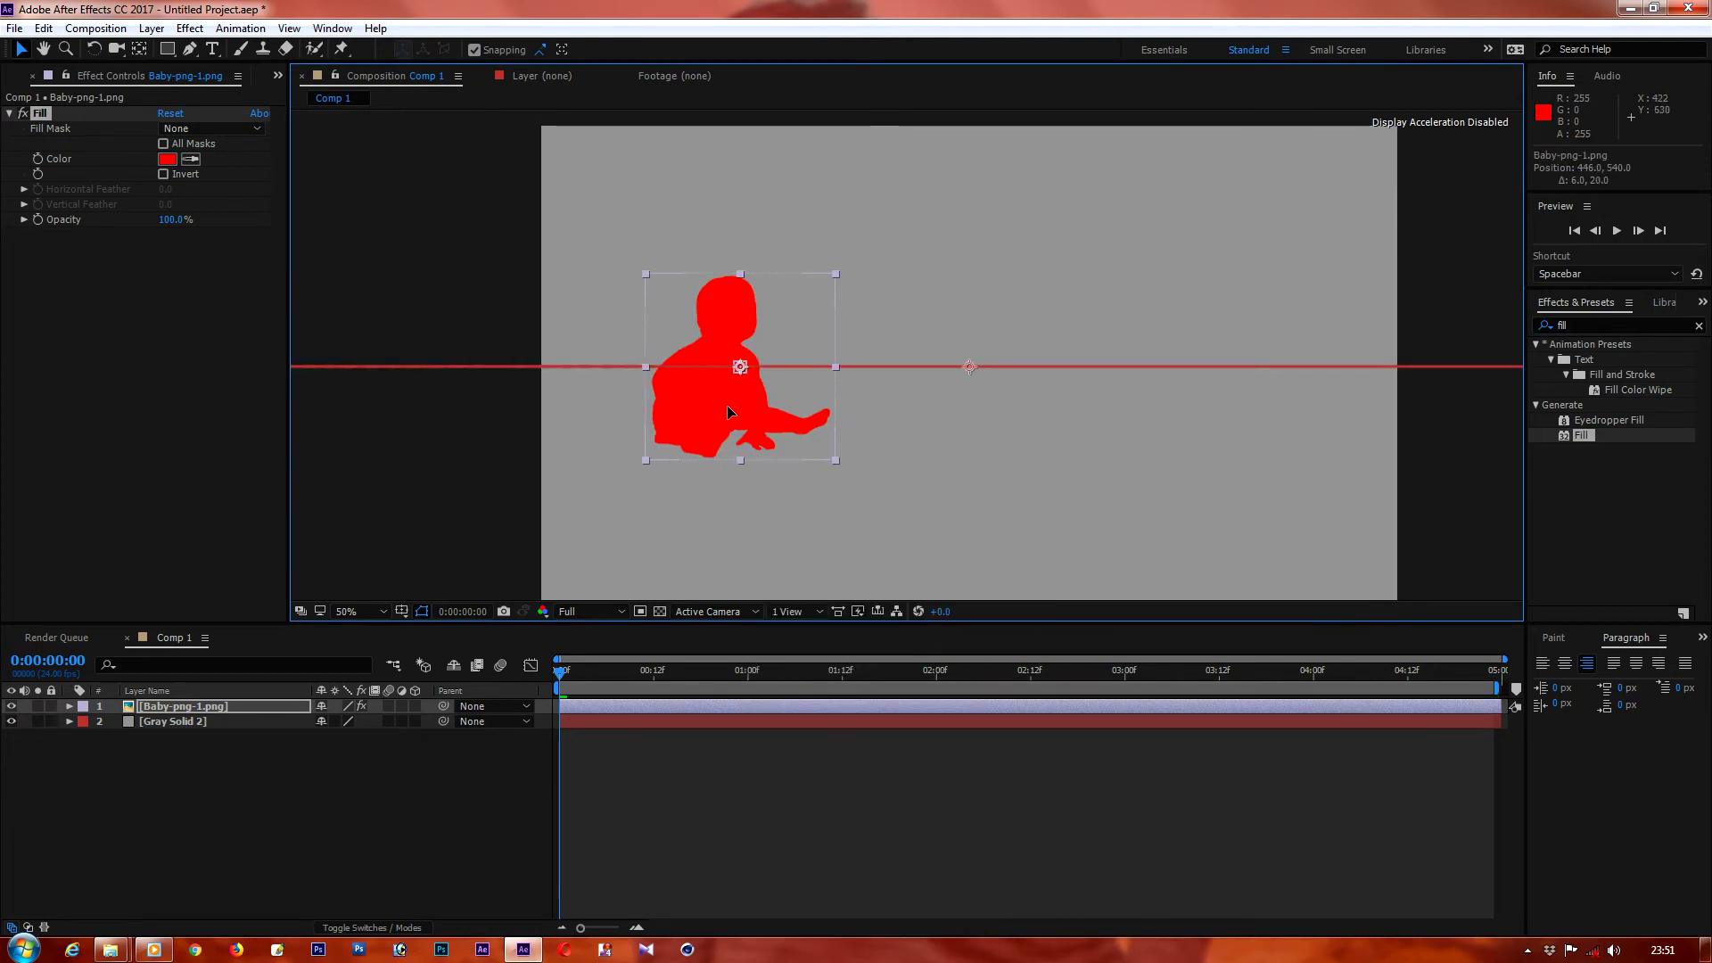
# Step: Duplicate the red baby layer, delete Fill from the top copy and hide that copy
pyautogui.click(163, 704)
pyautogui.hotkey('ctrl', 'd')
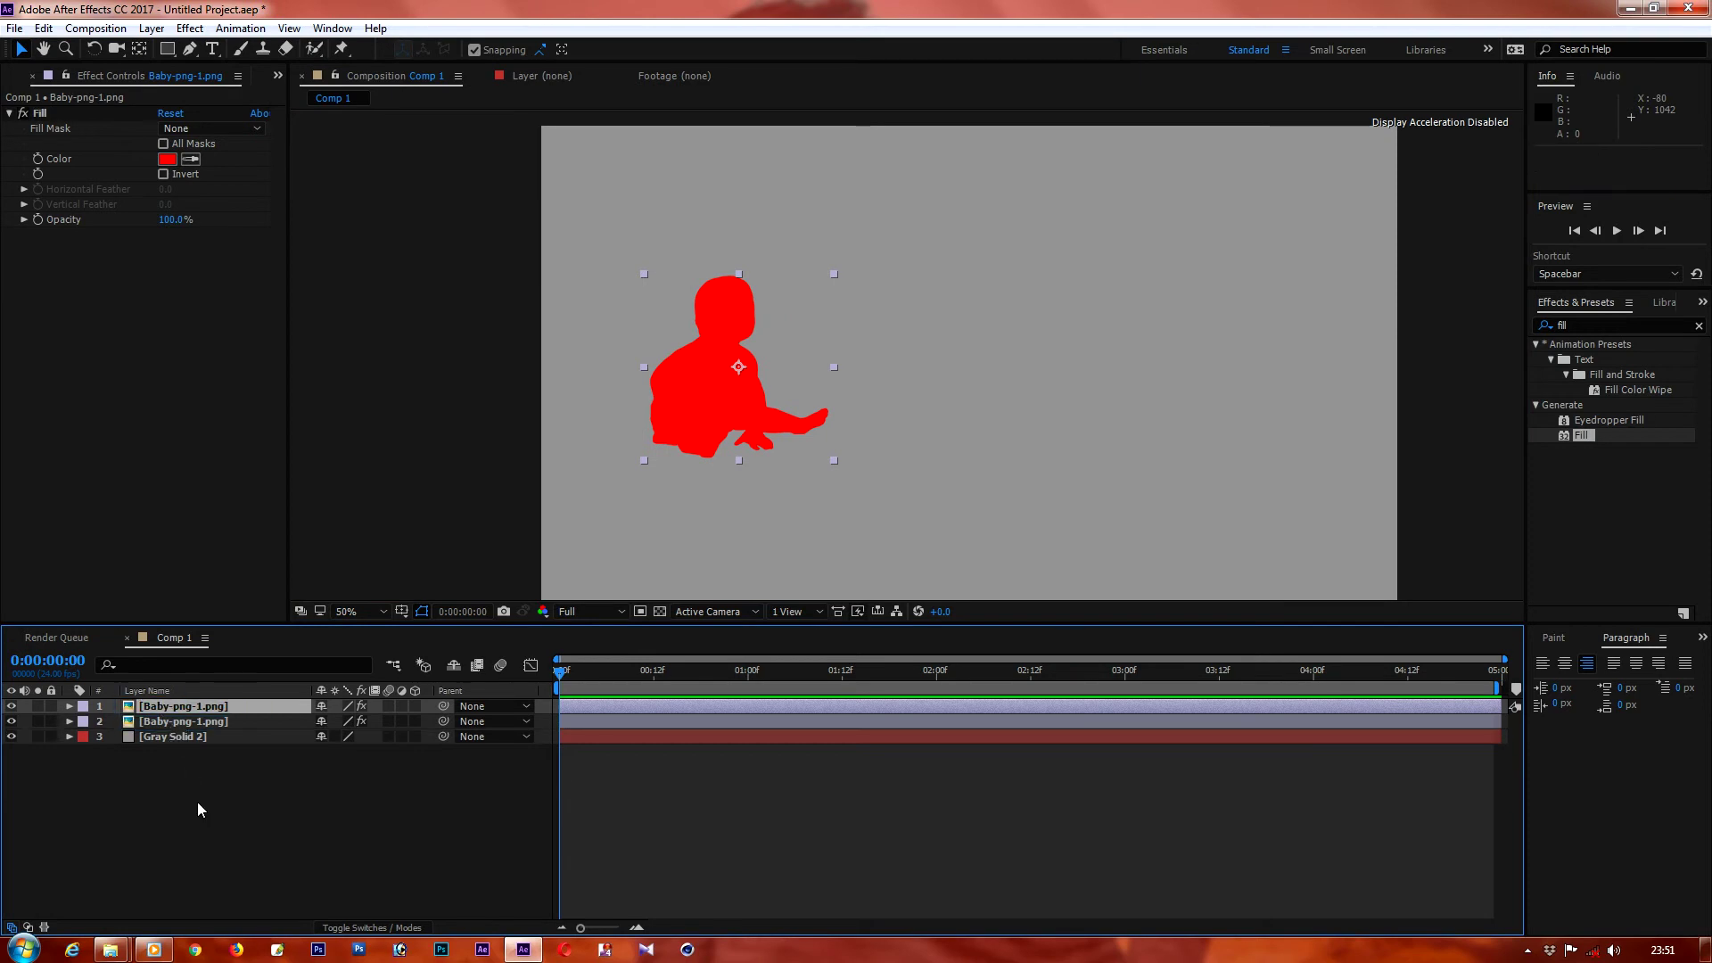
pyautogui.click(217, 794)
pyautogui.click(159, 709)
pyautogui.click(61, 116)
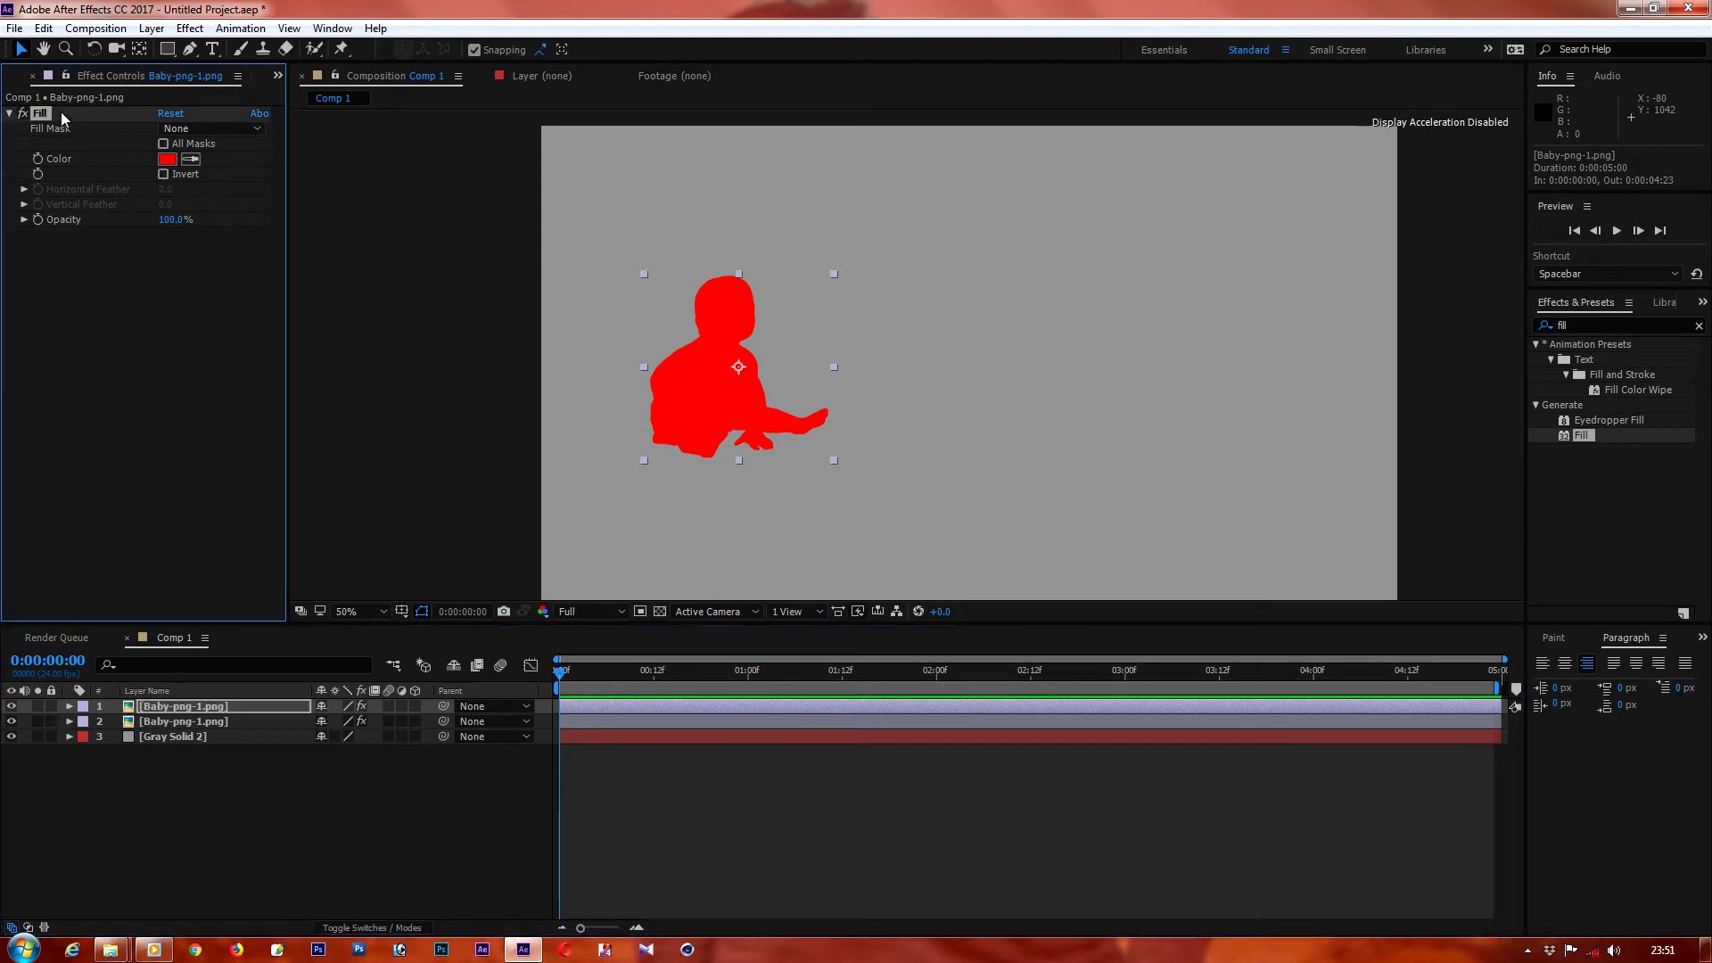
pyautogui.press('Delete')
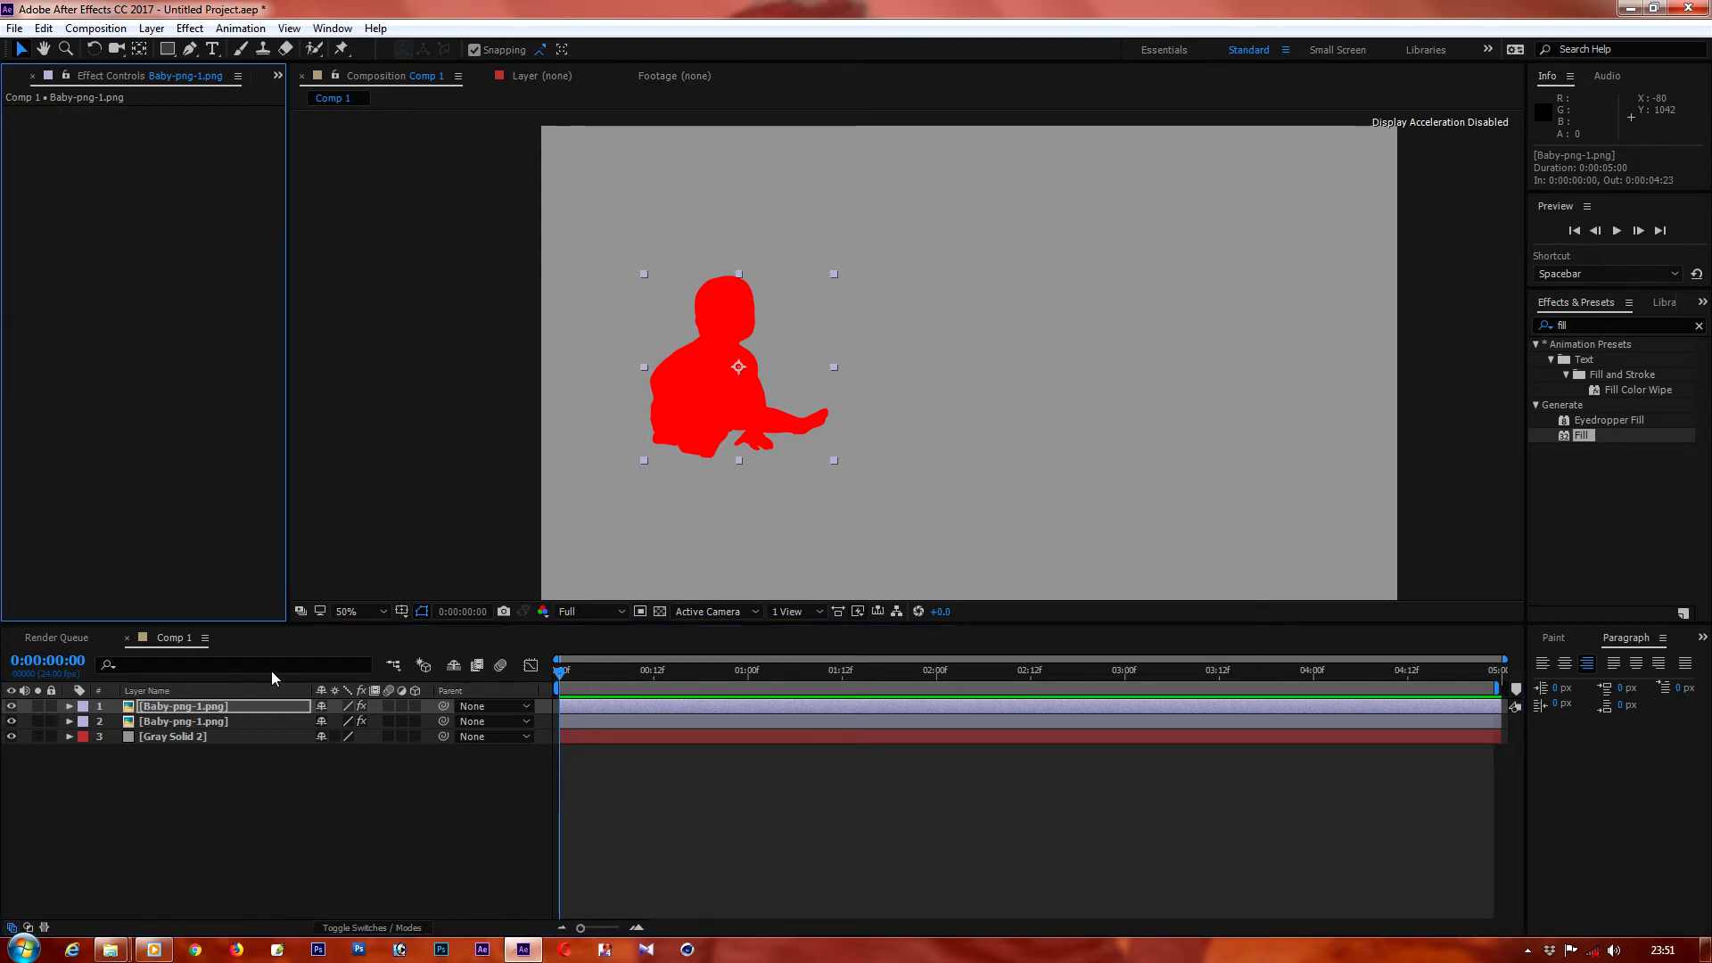
pyautogui.click(168, 719)
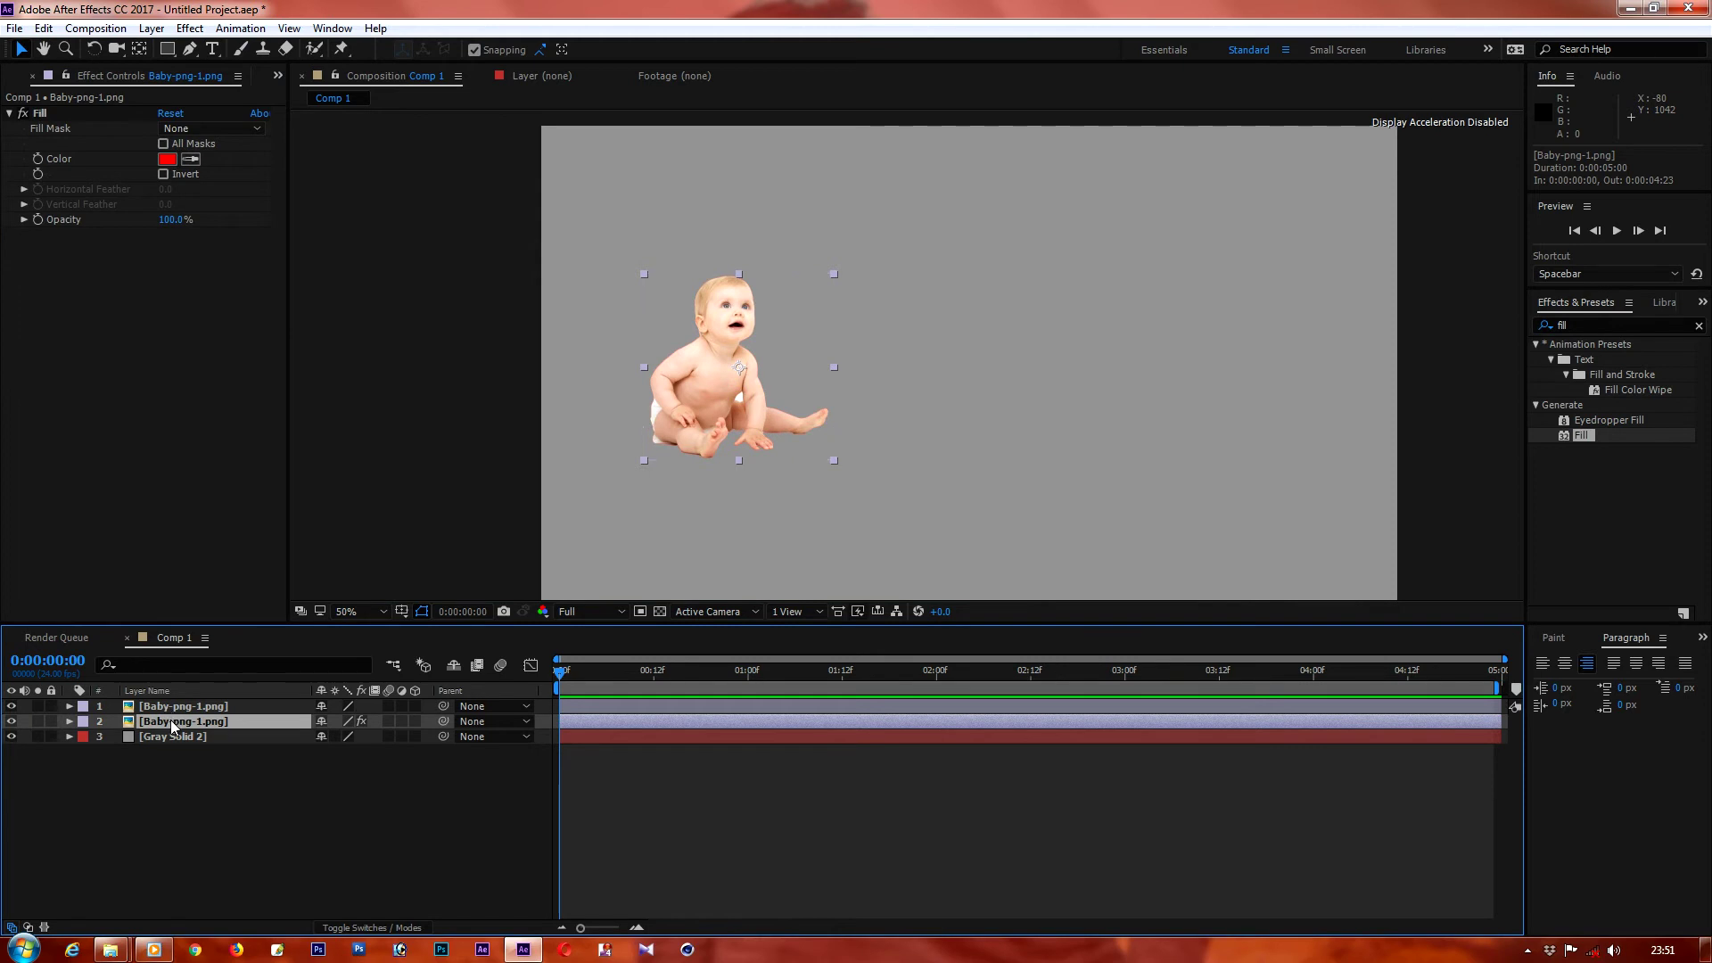
pyautogui.click(168, 706)
pyautogui.click(11, 707)
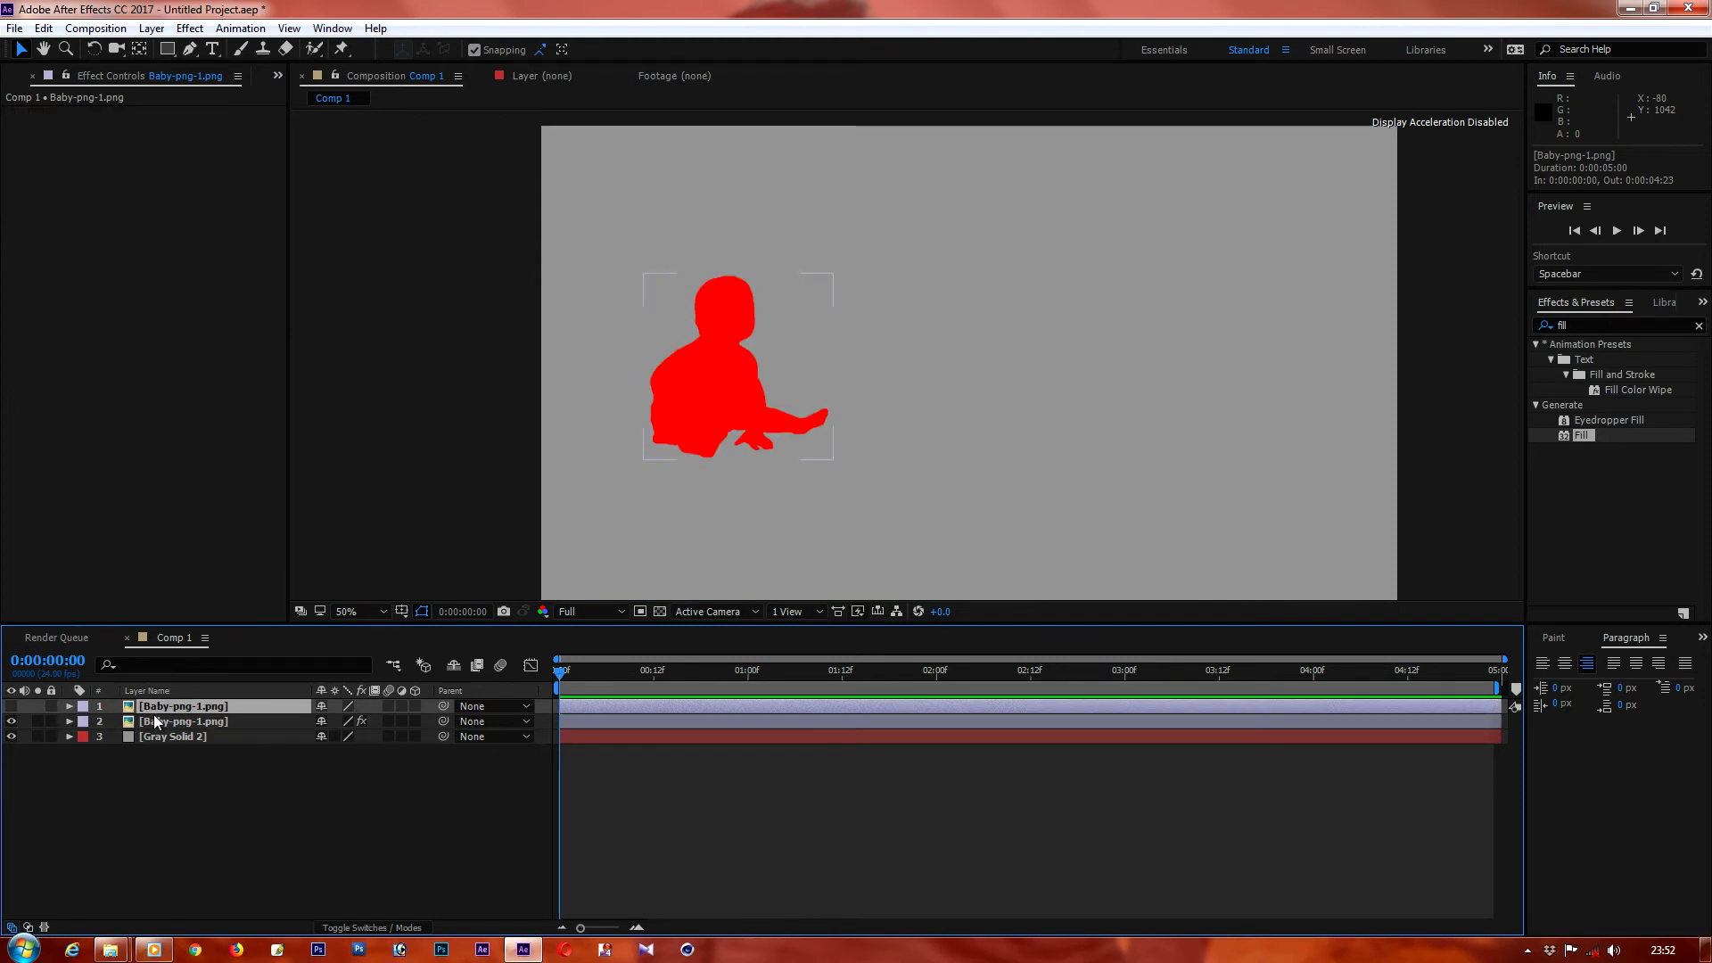
# Step: Set the red silhouette layer's Opacity to 25%
pyautogui.click(169, 721)
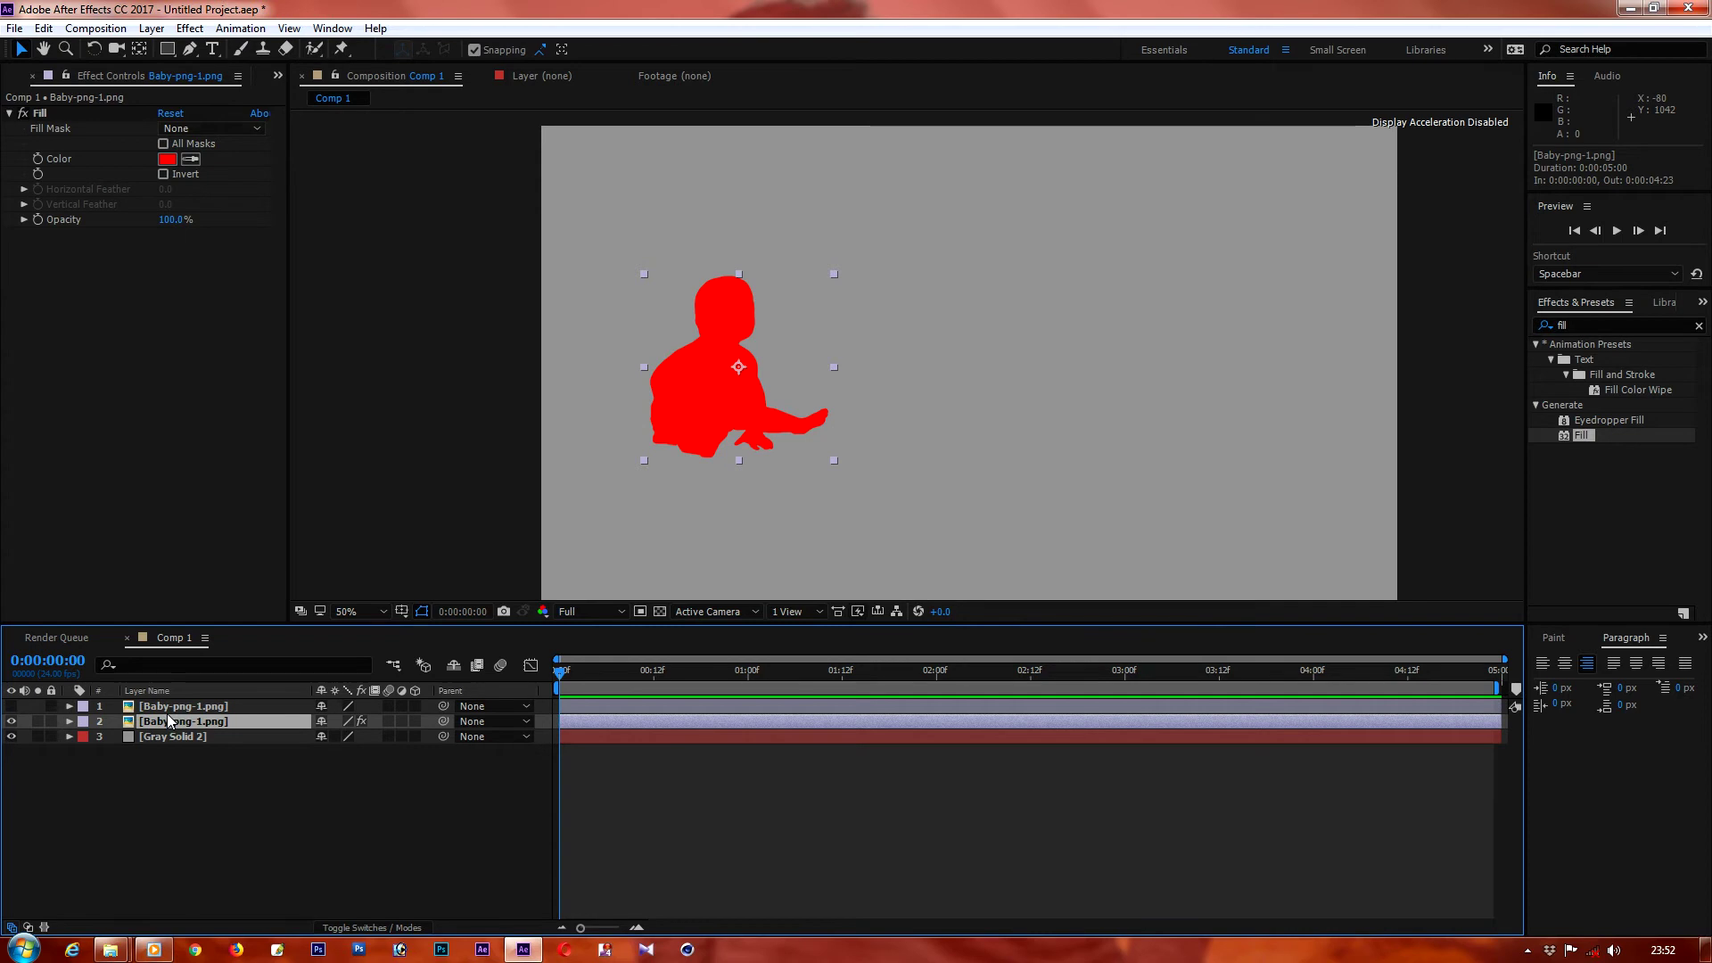
pyautogui.press('t')
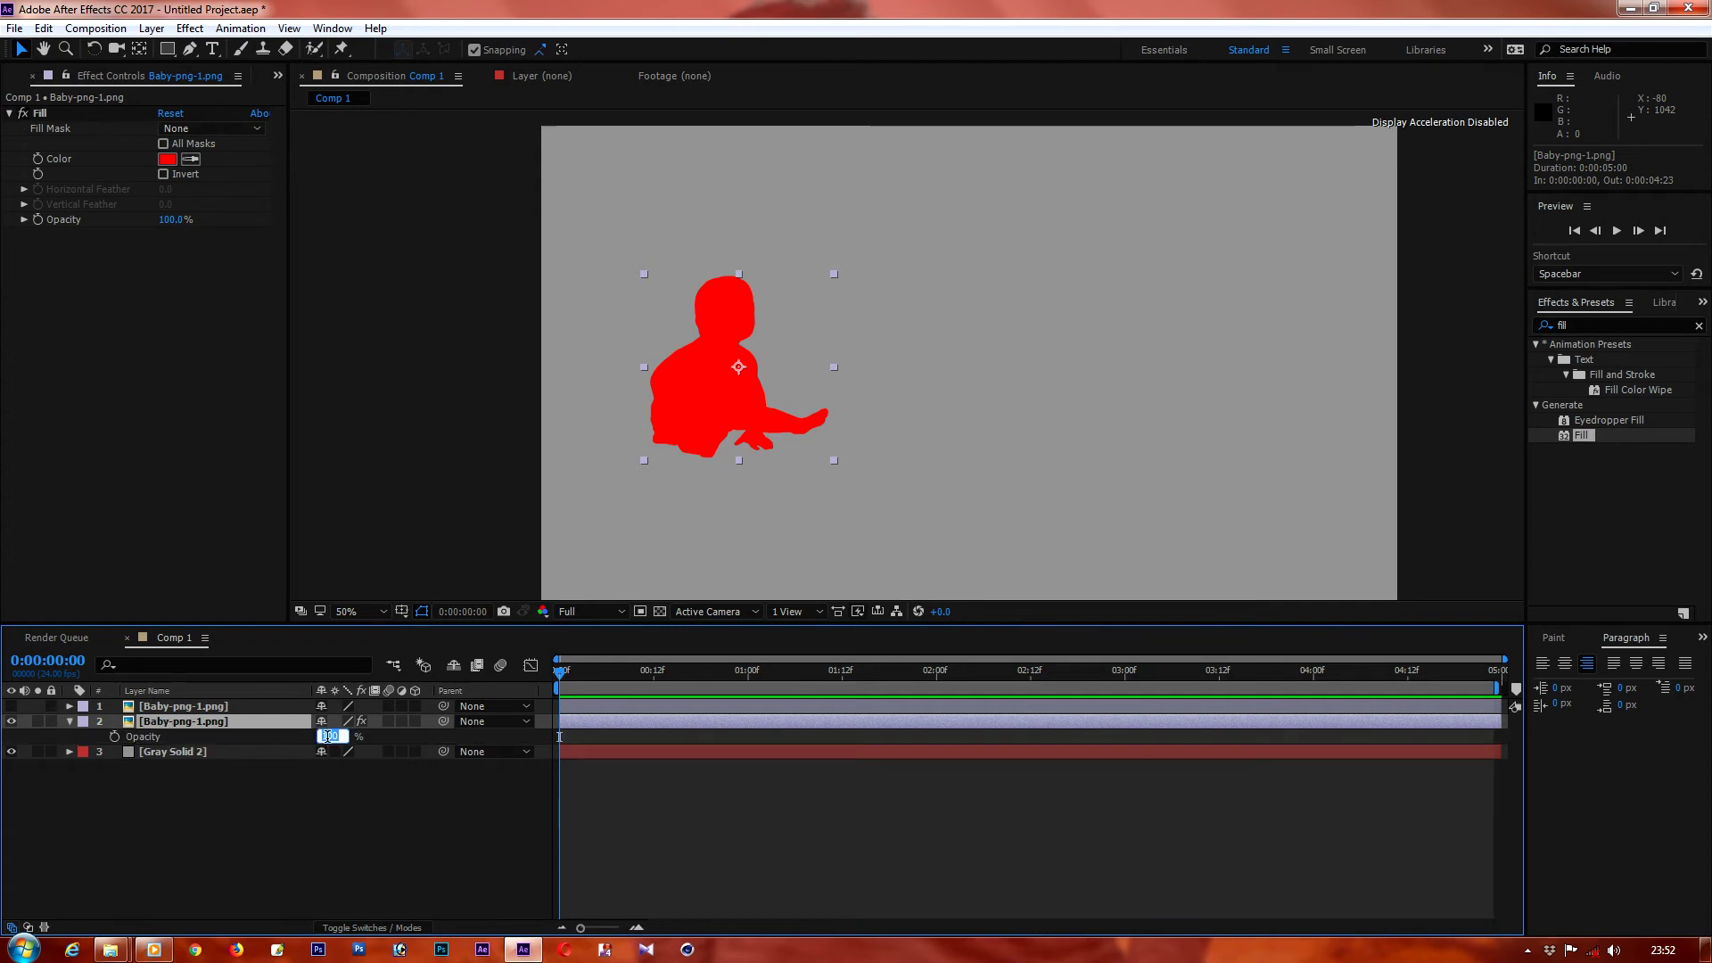
pyautogui.press('Return')
pyautogui.click(389, 807)
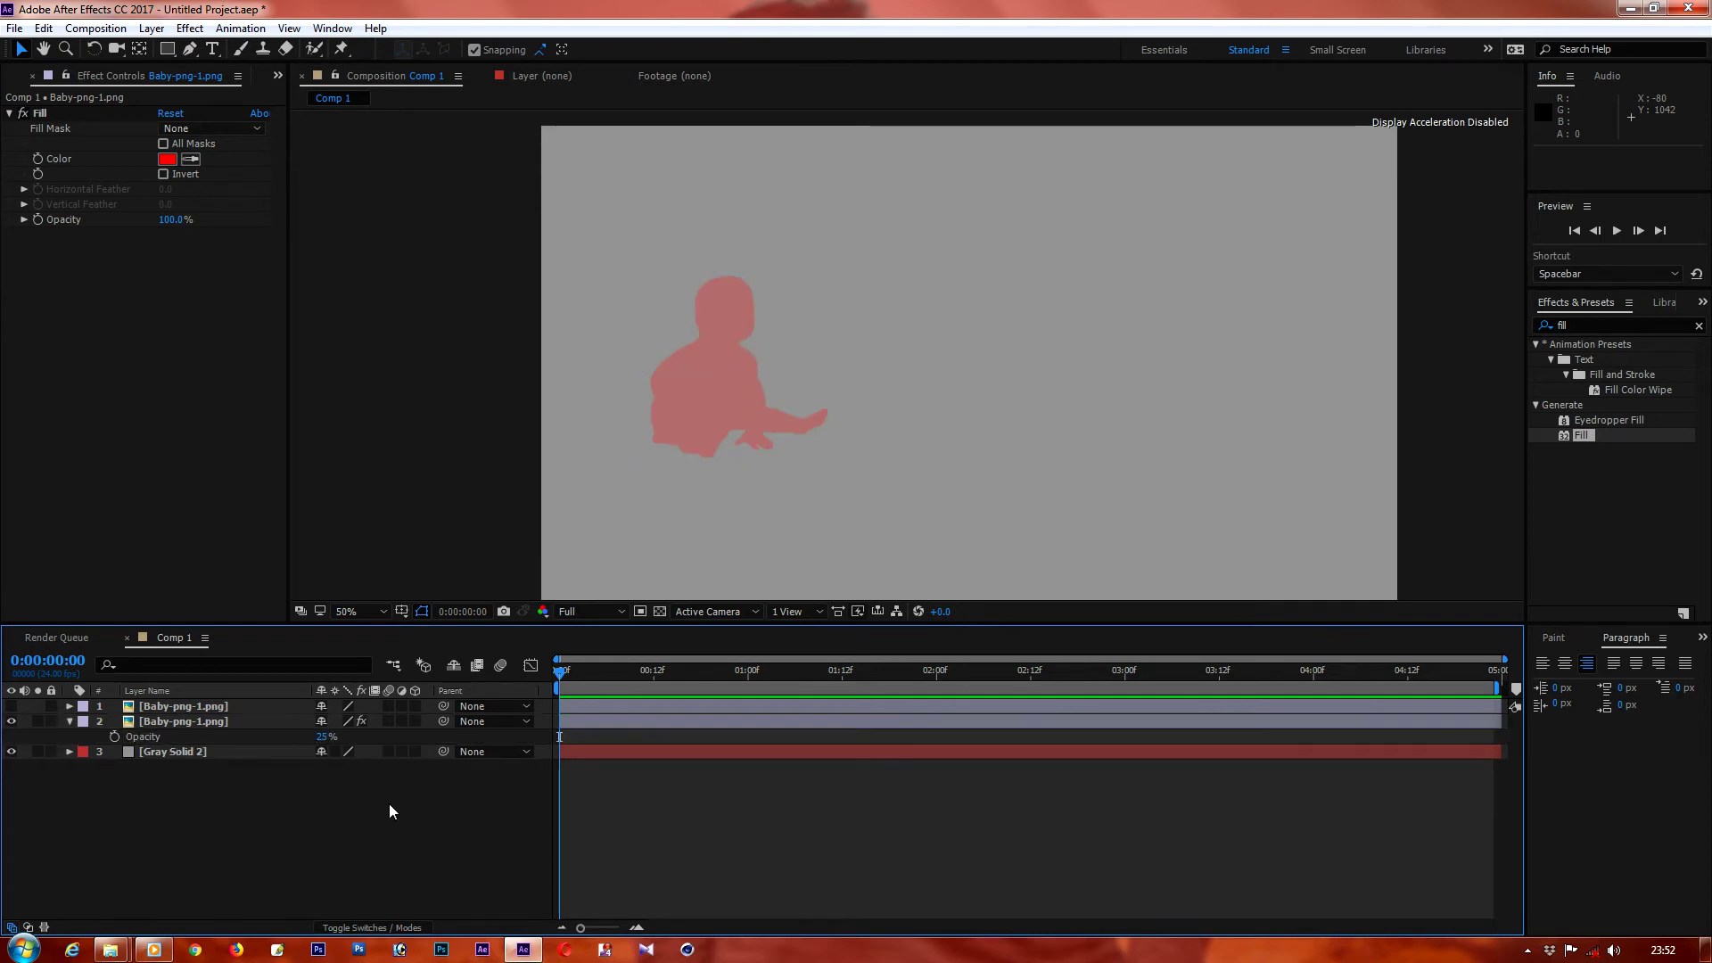
pyautogui.click(157, 754)
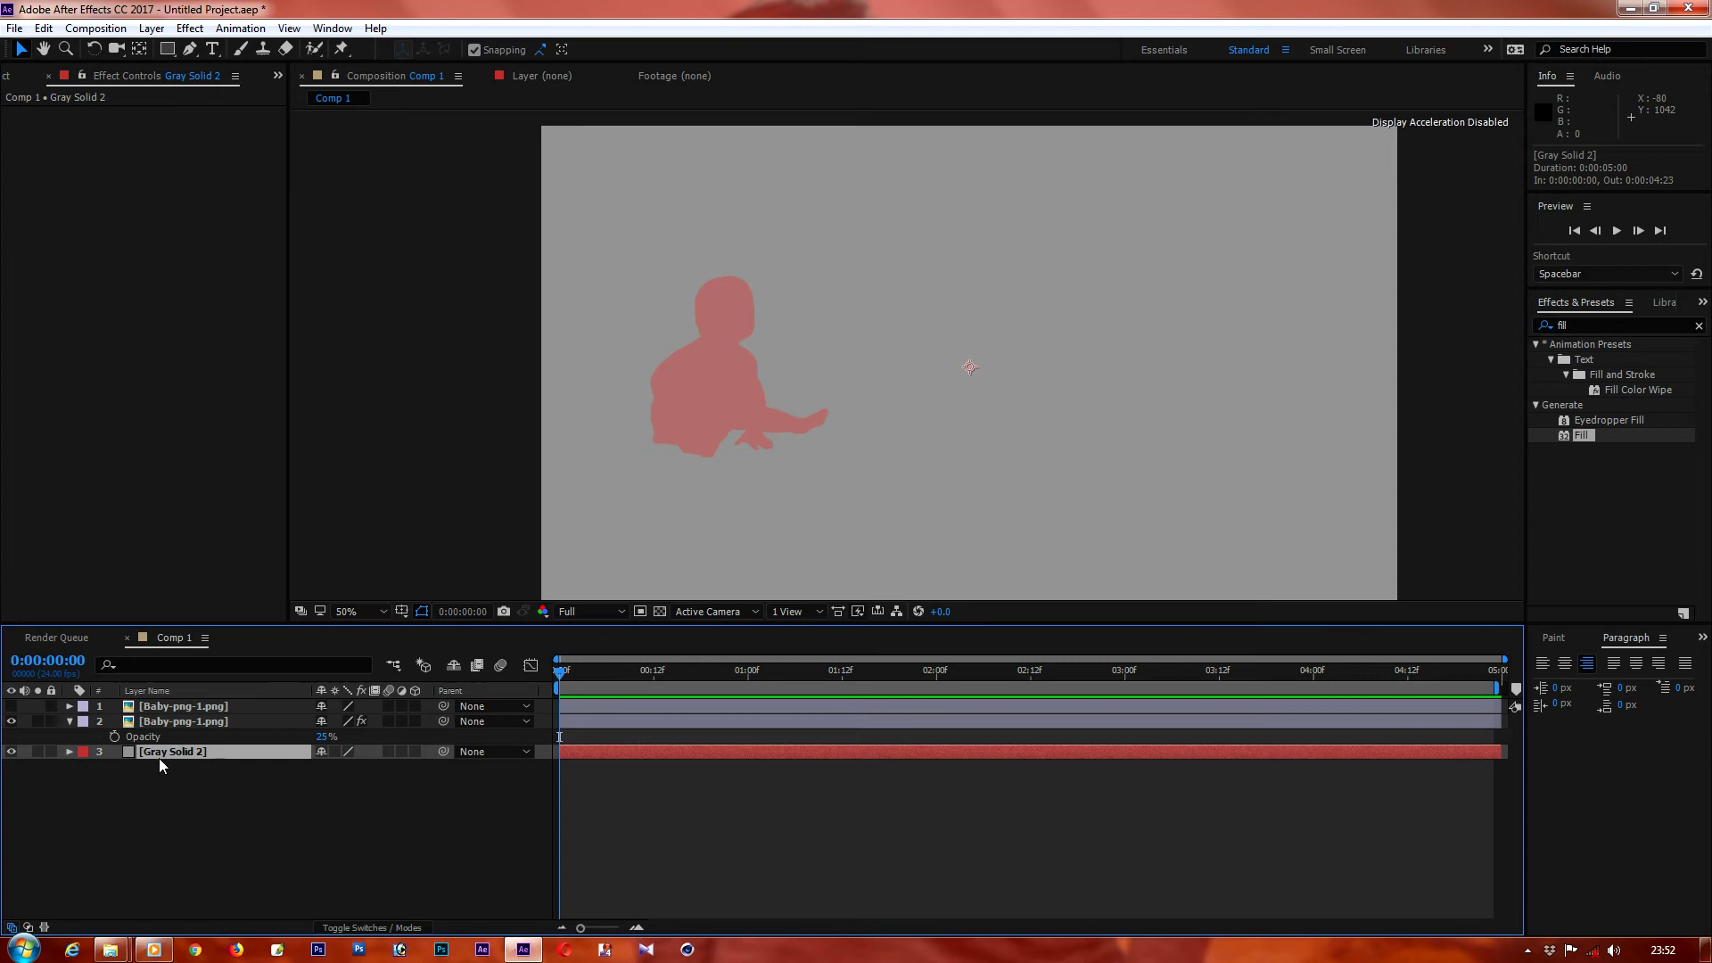
# Step: Apply Gradient Ramp to Gray Solid 2 as a Radial Ramp with Ramp Scatter 8.2
pyautogui.click(1611, 326)
pyautogui.write('ramp')
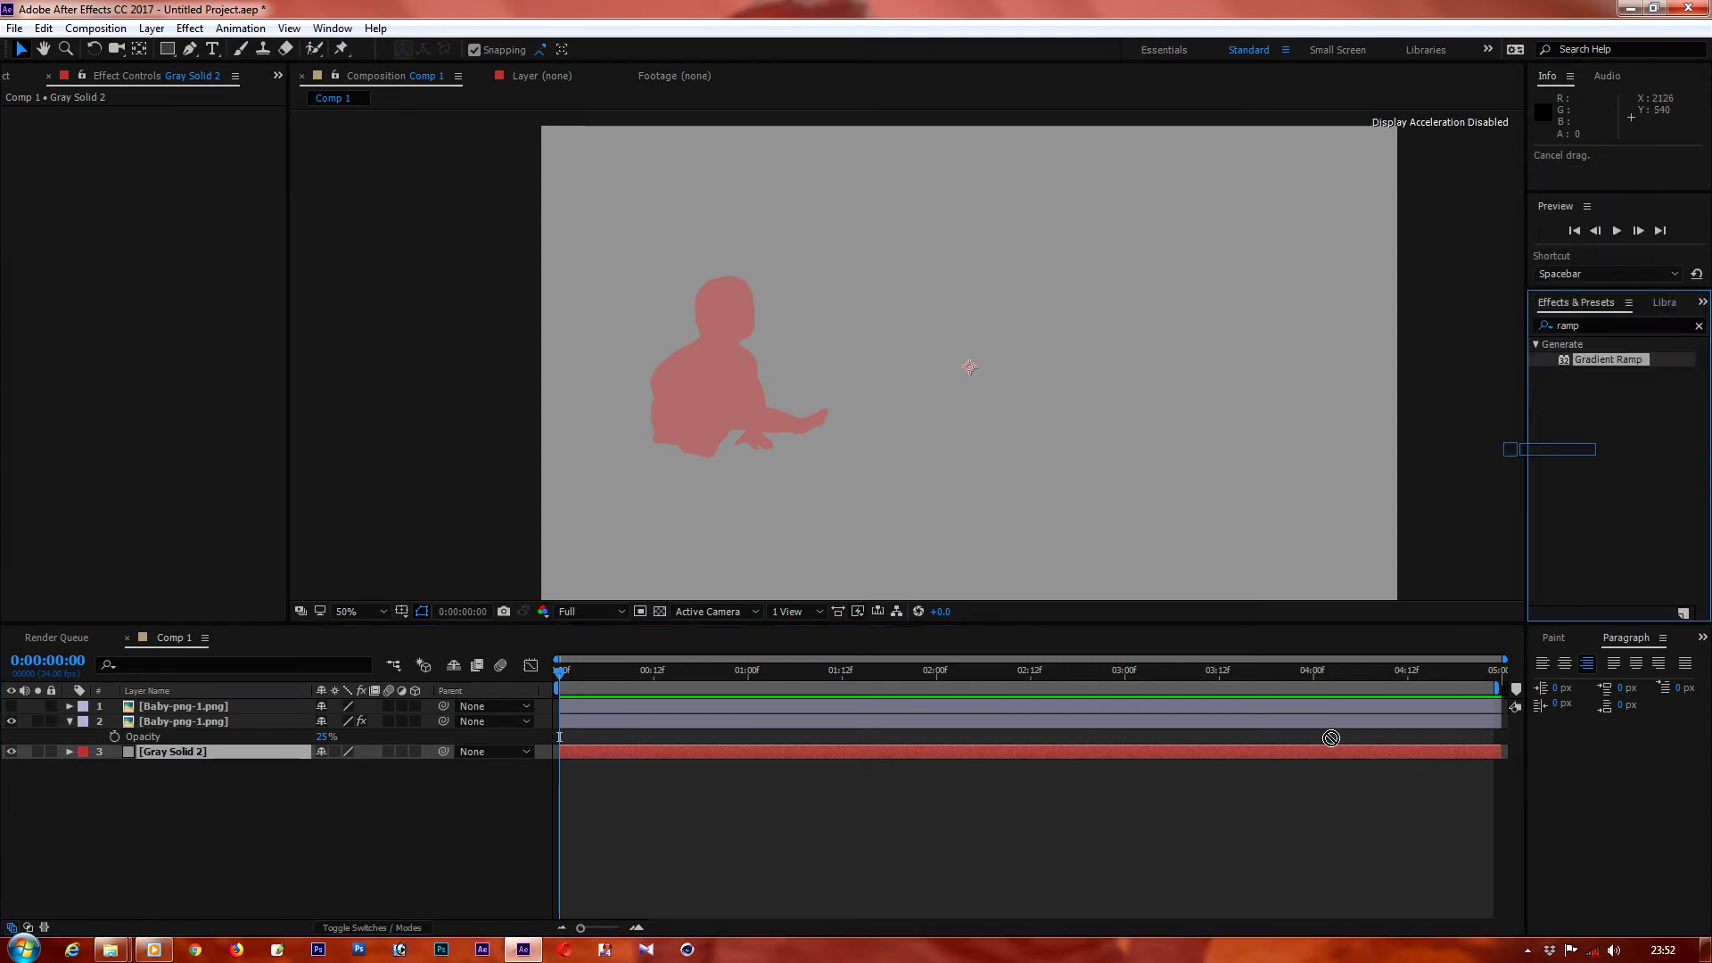
pyautogui.moveTo(1637, 361); pyautogui.dragTo(1089, 752)
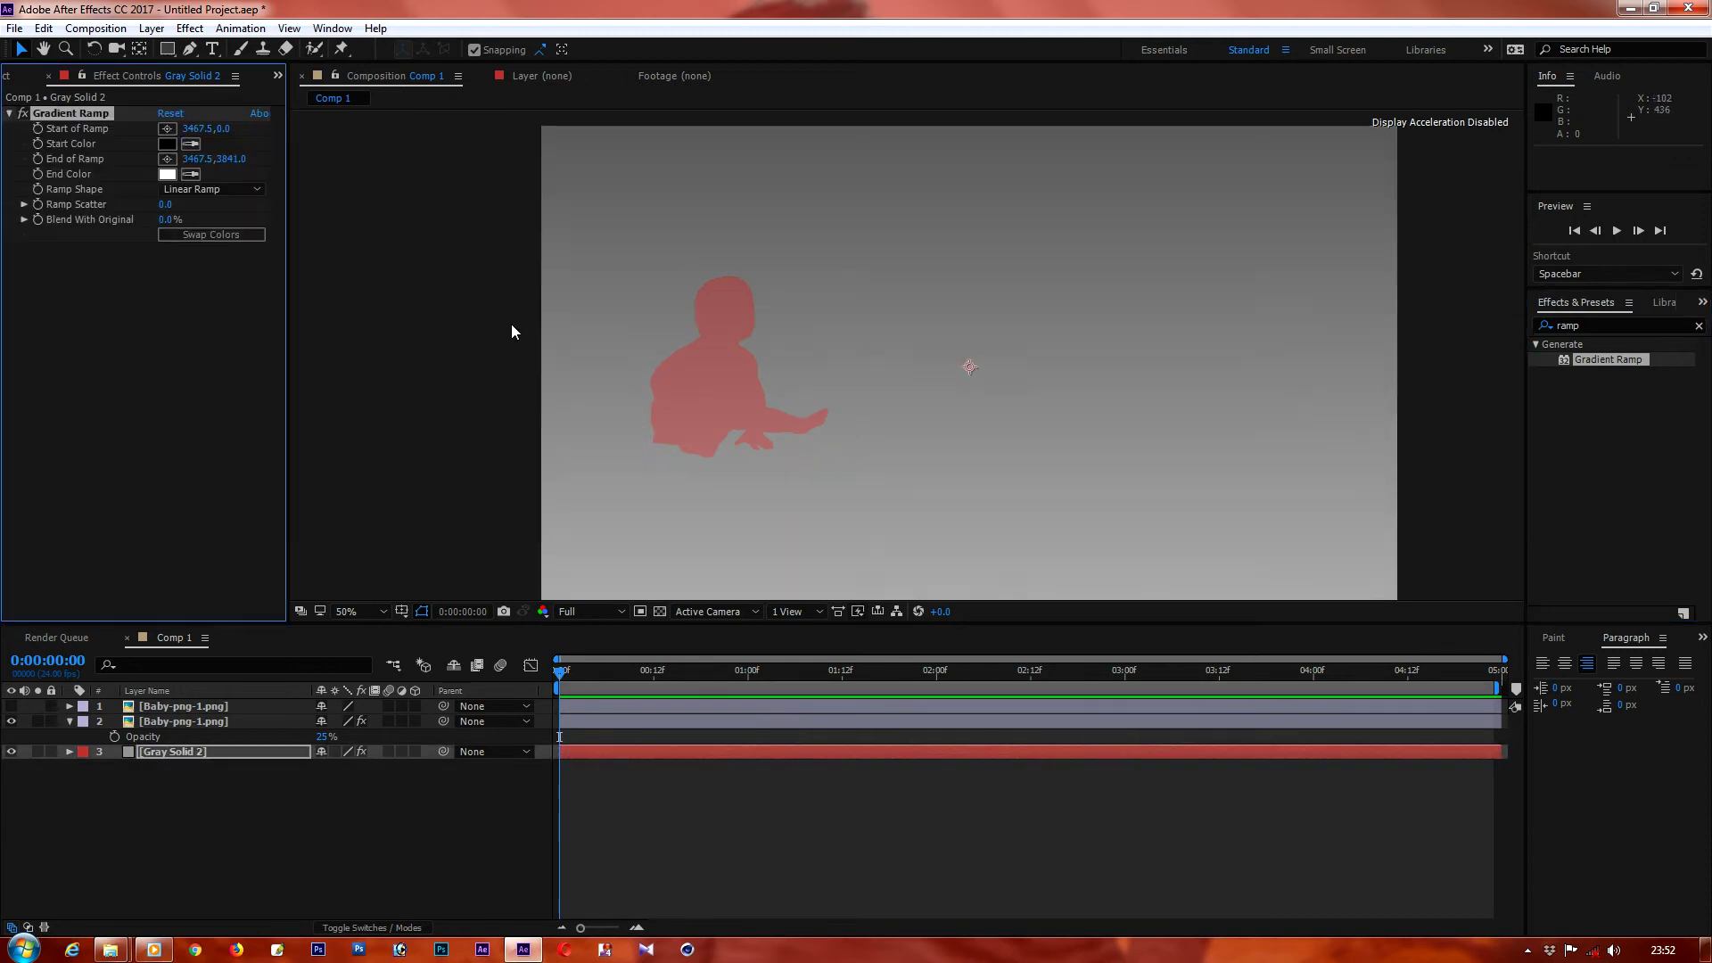
pyautogui.click(210, 191)
pyautogui.click(189, 225)
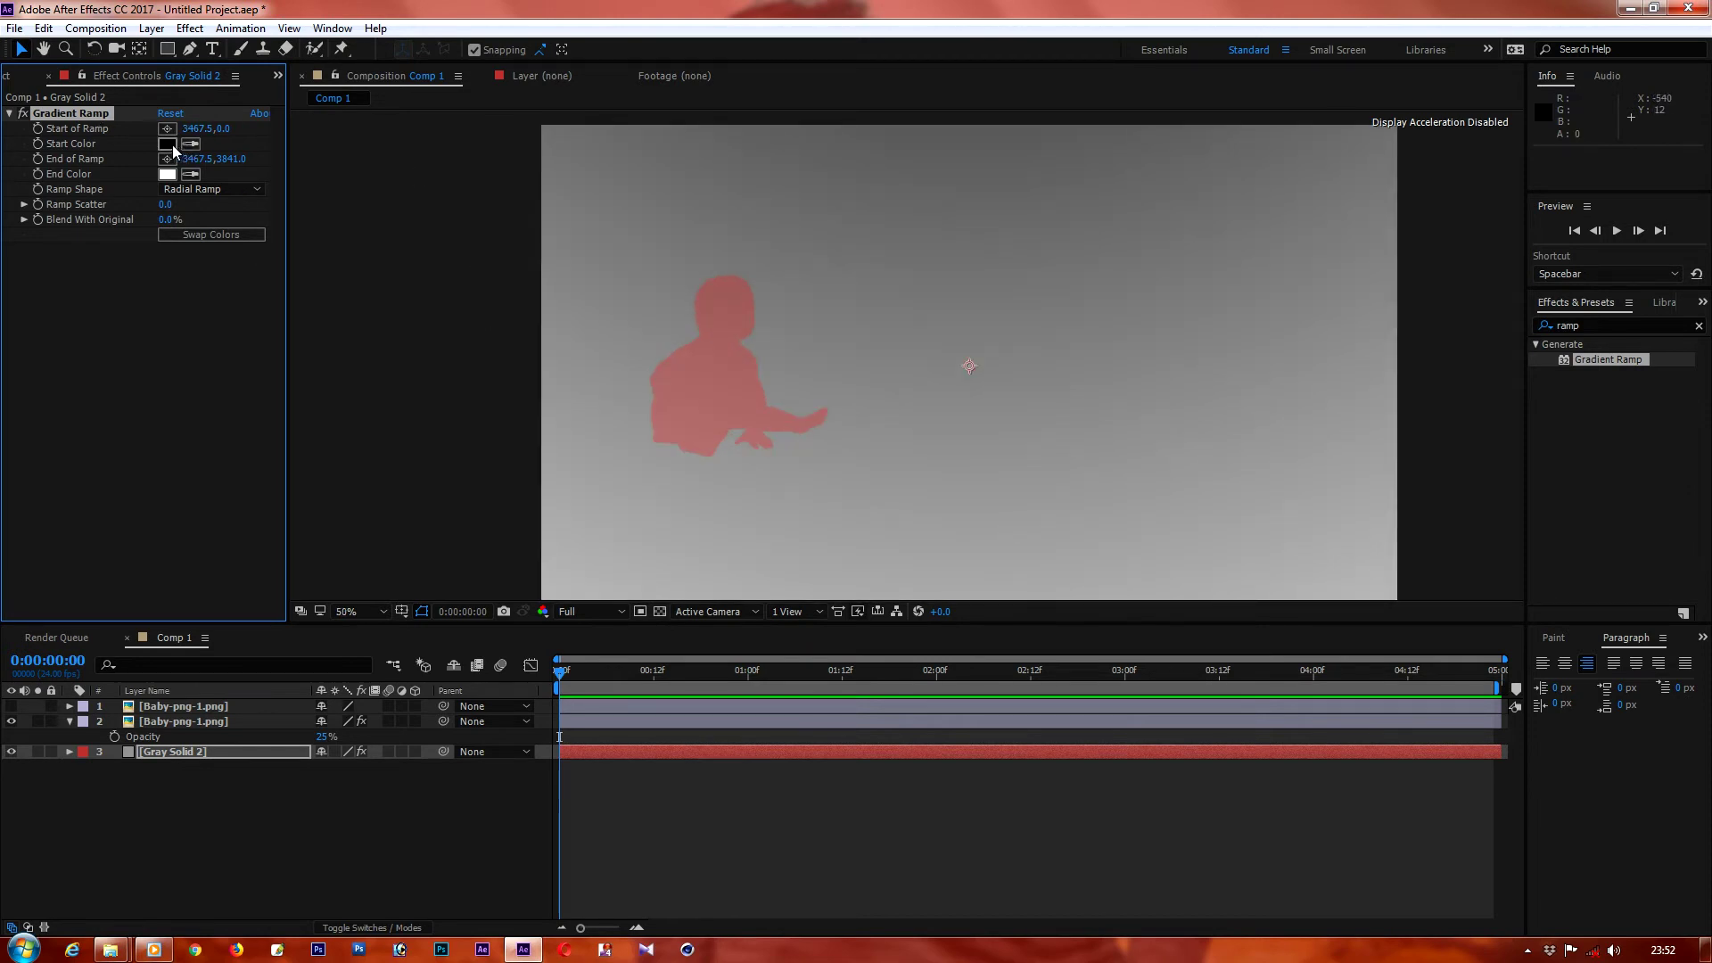
pyautogui.click(207, 189)
pyautogui.press('Escape')
pyautogui.moveTo(167, 205)
pyautogui.mouseDown()
pyautogui.moveTo(313, 205)
pyautogui.moveTo(211, 204)
pyautogui.mouseUp()
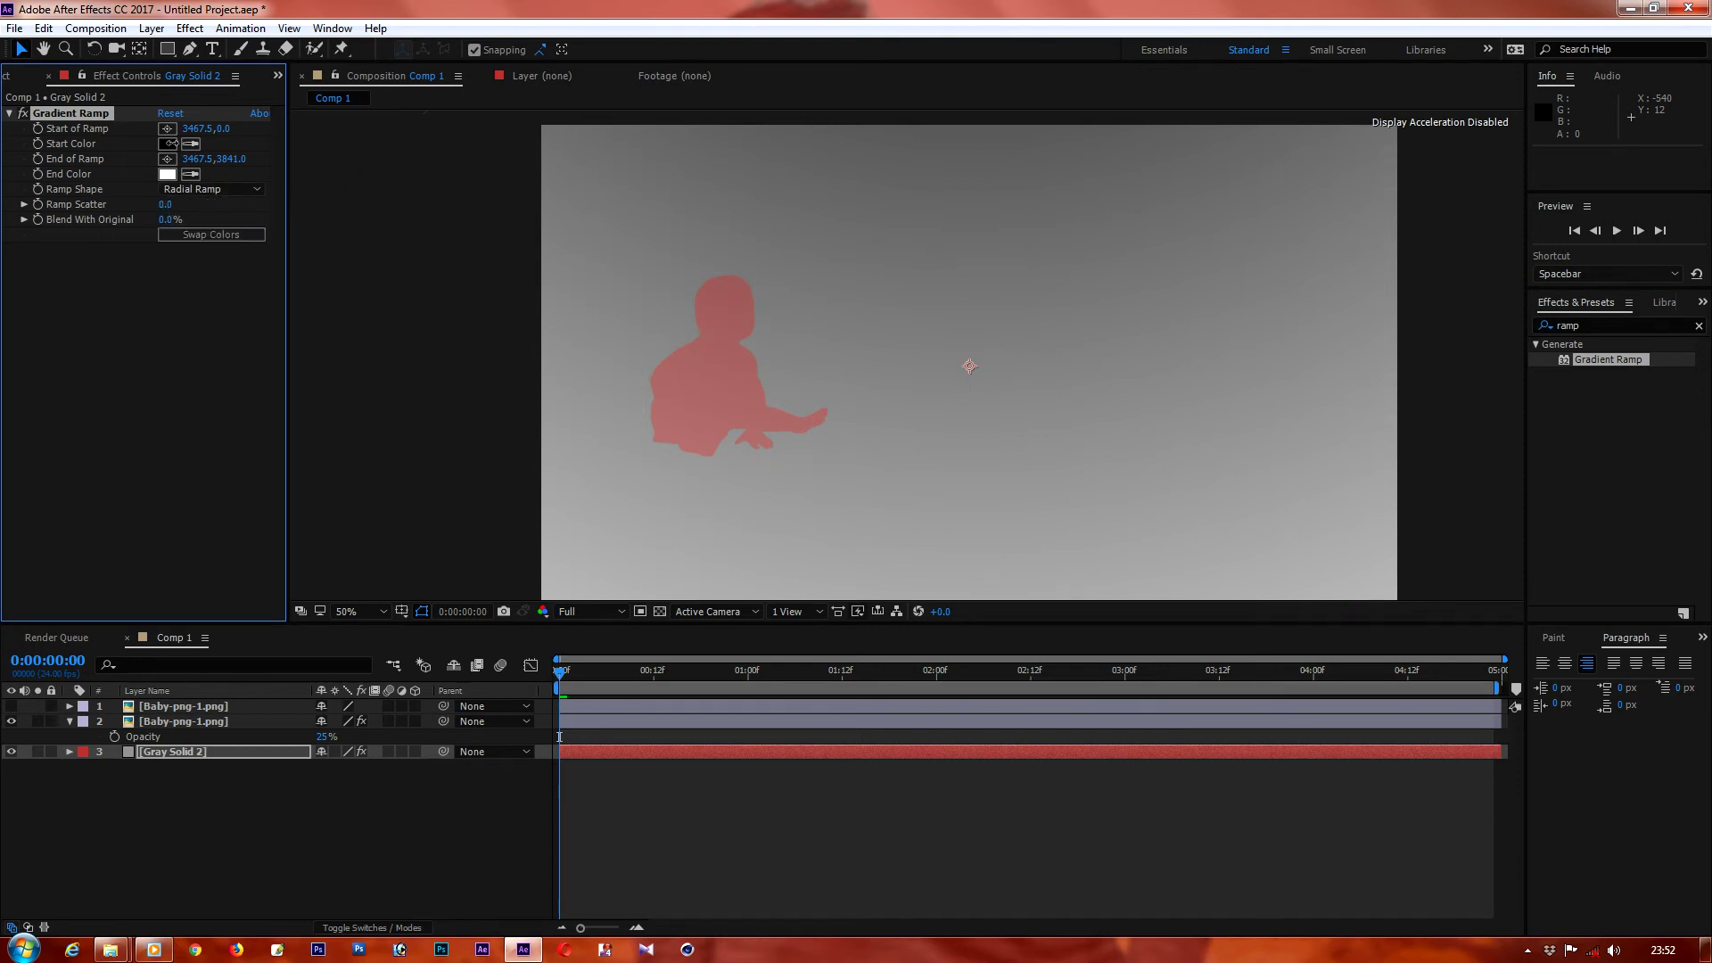
# Step: Set the gradient's start colour to white and its end colour to light grey
pyautogui.click(167, 144)
pyautogui.moveTo(1245, 394)
pyautogui.mouseDown()
pyautogui.moveTo(1061, 398)
pyautogui.moveTo(1061, 426)
pyautogui.moveTo(1022, 290)
pyautogui.mouseUp()
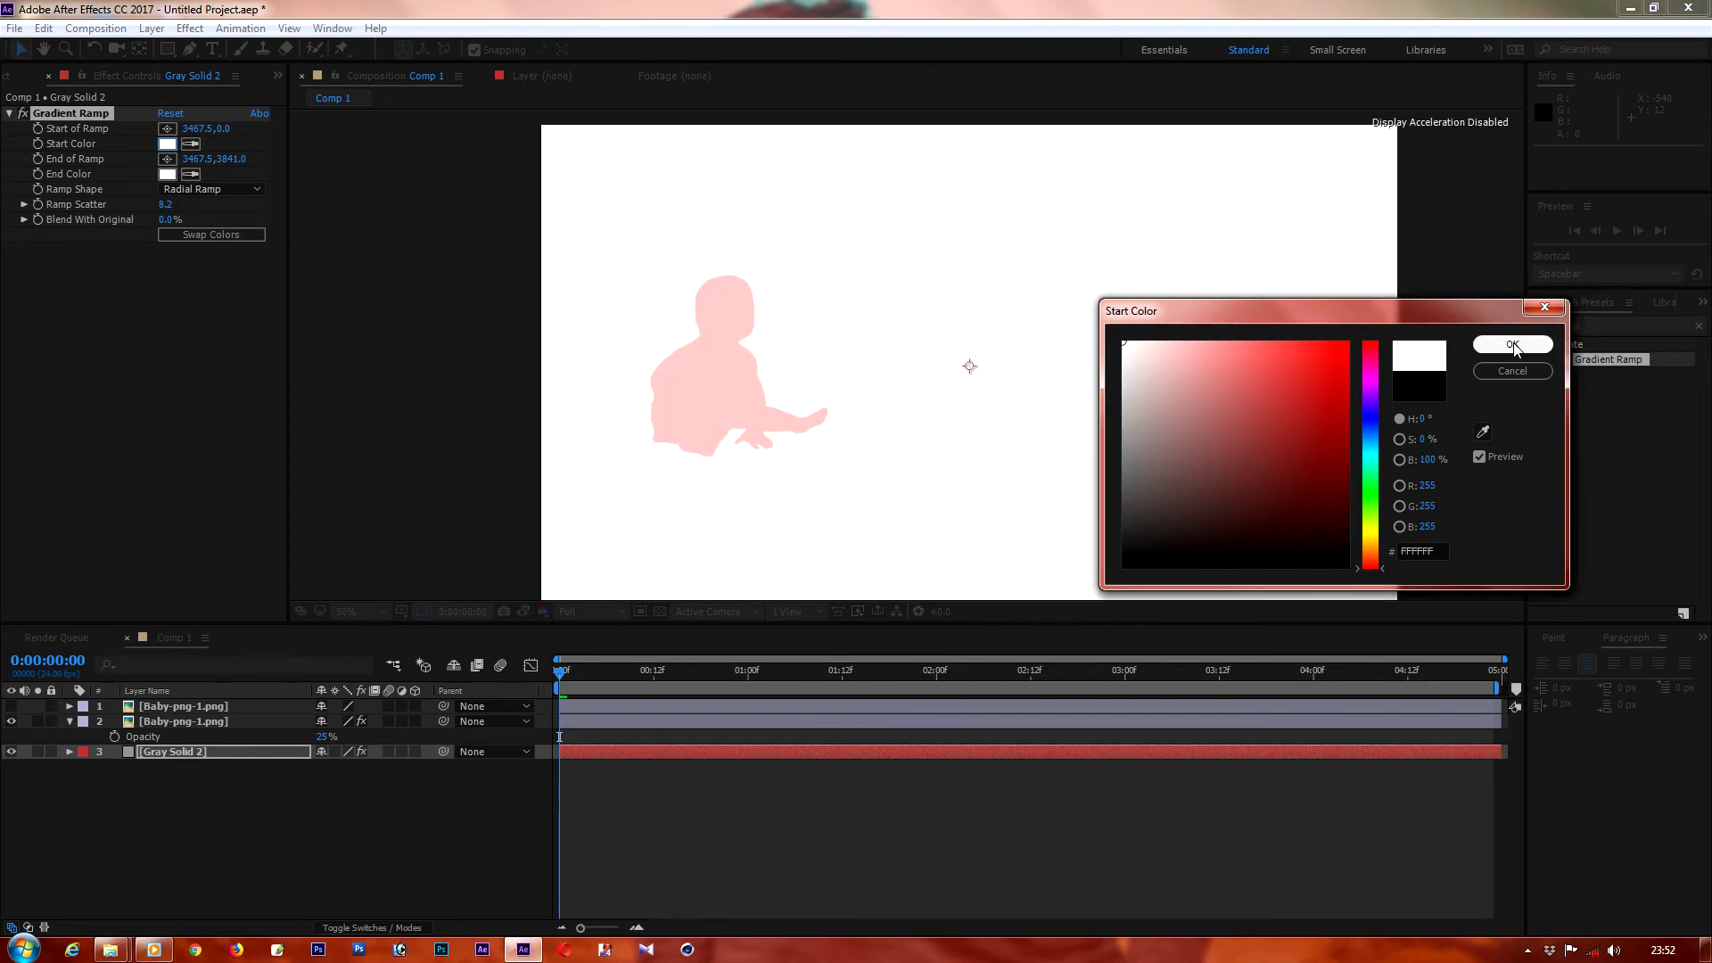
pyautogui.click(1512, 343)
pyautogui.click(166, 174)
pyautogui.moveTo(1134, 369)
pyautogui.mouseDown()
pyautogui.moveTo(1109, 436)
pyautogui.moveTo(1108, 404)
pyautogui.mouseUp()
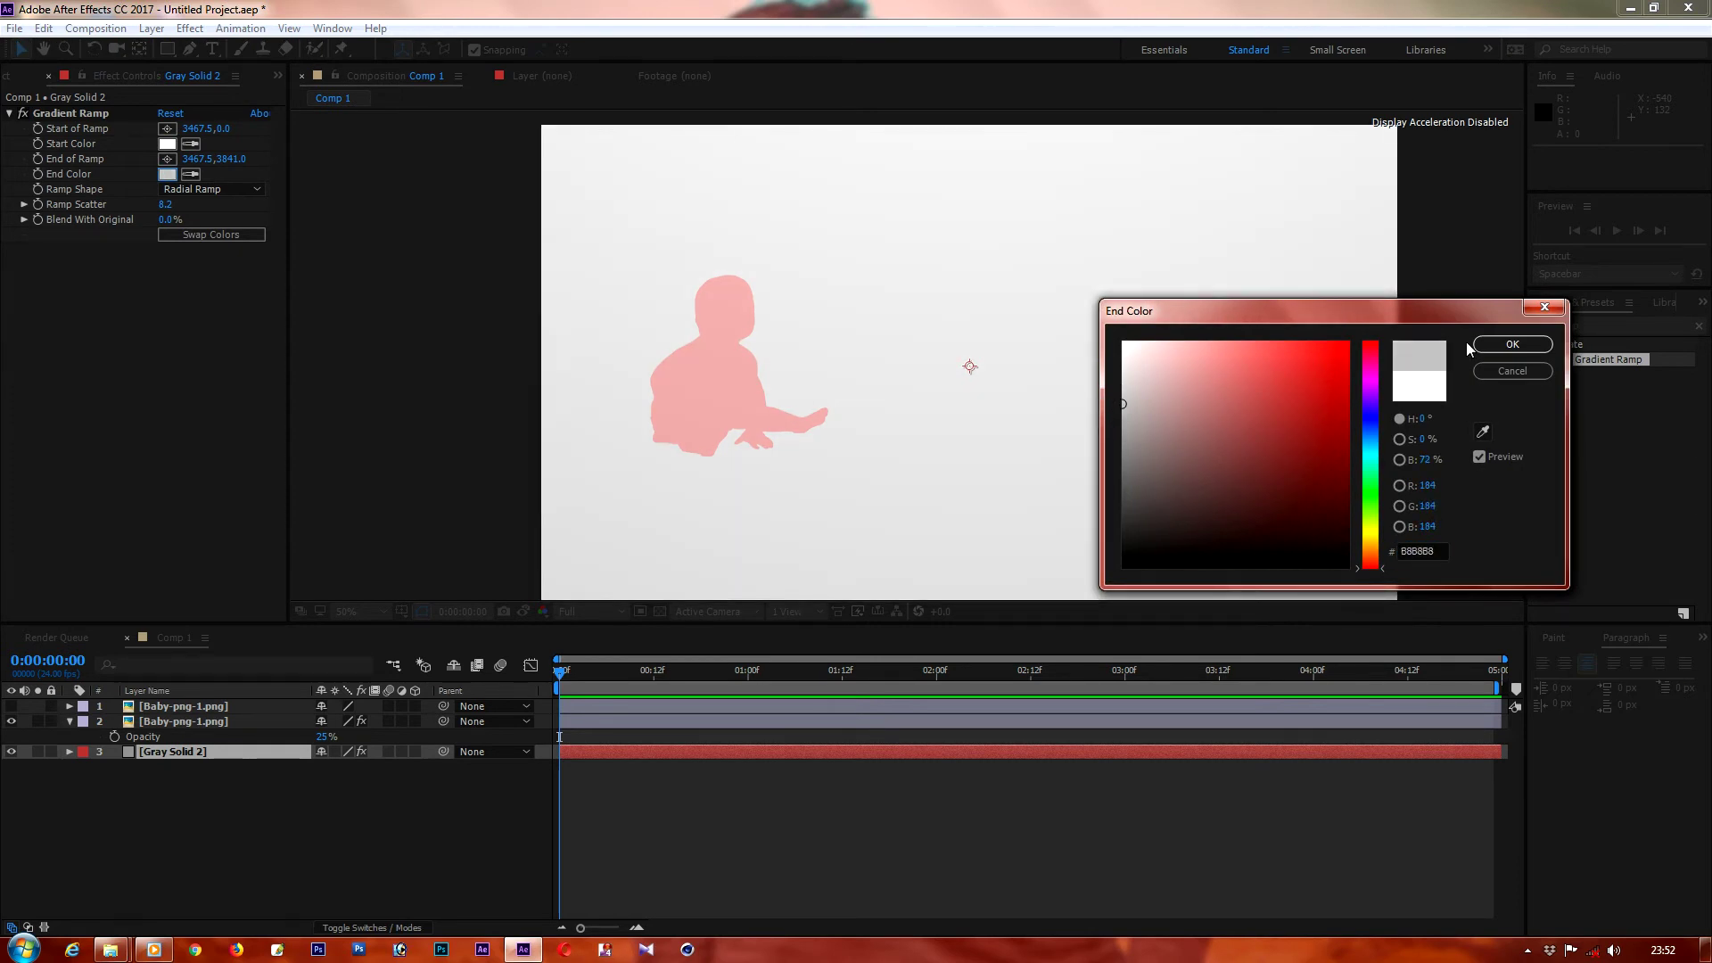
pyautogui.press('Return')
pyautogui.click(233, 774)
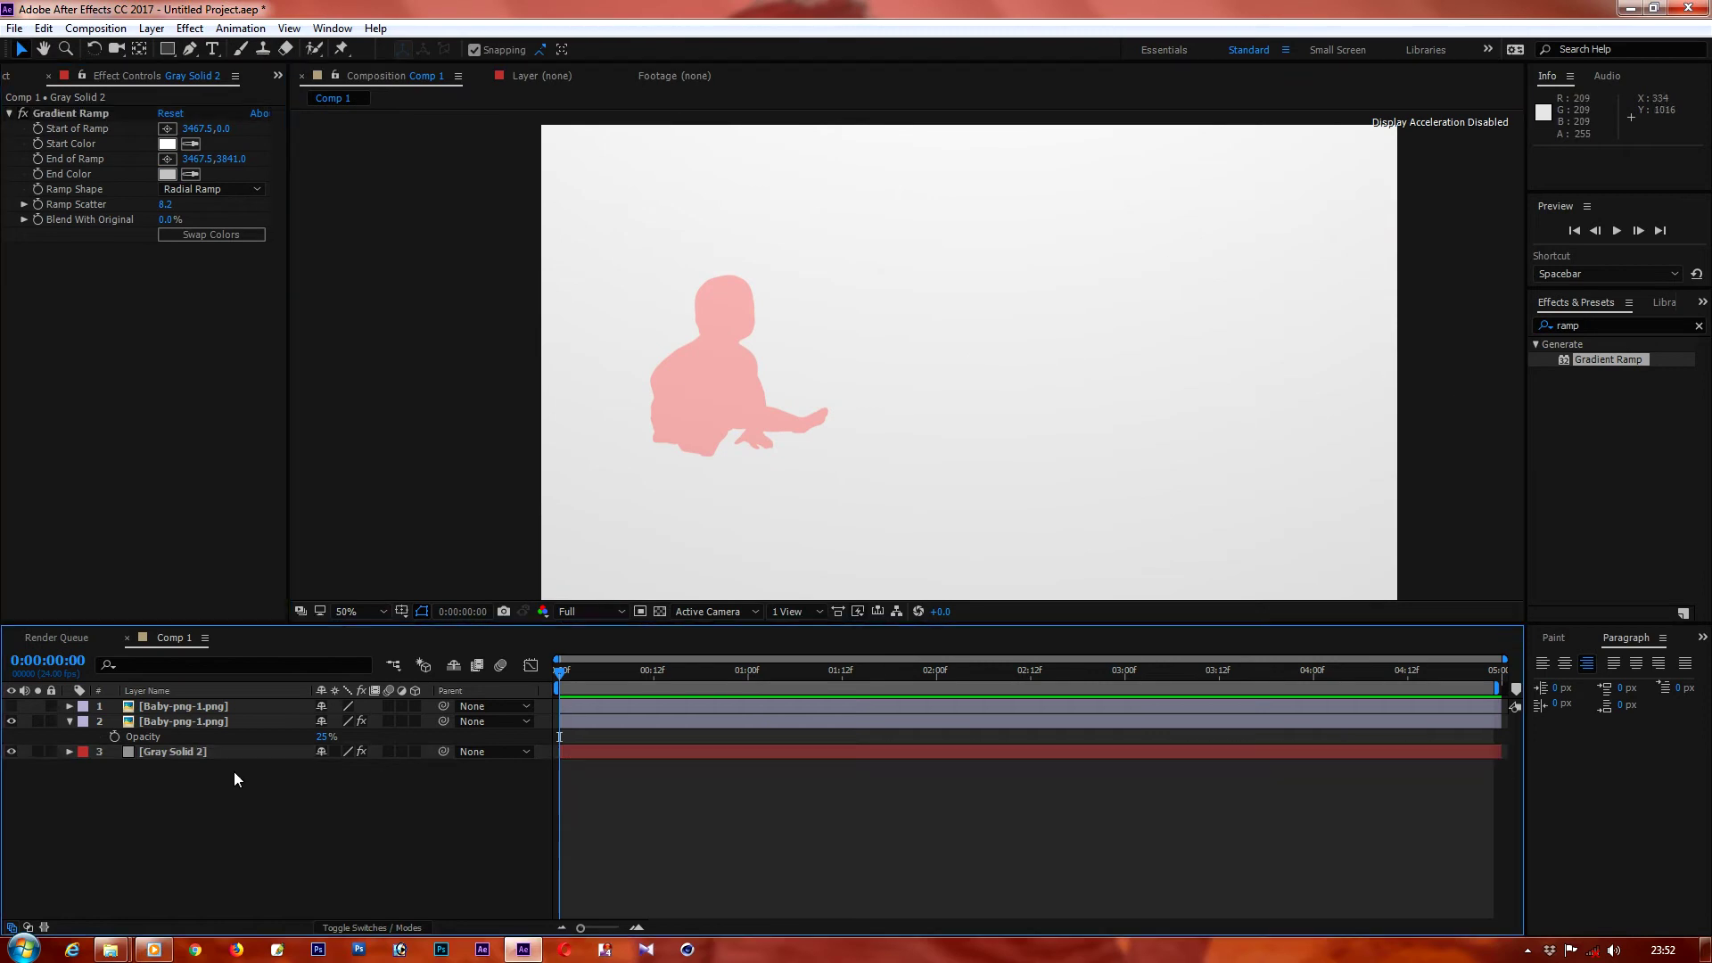
pyautogui.click(69, 720)
pyautogui.click(168, 709)
# Step: Show the colour baby layer, draw a thin rectangle mask and move it below the baby
pyautogui.click(10, 706)
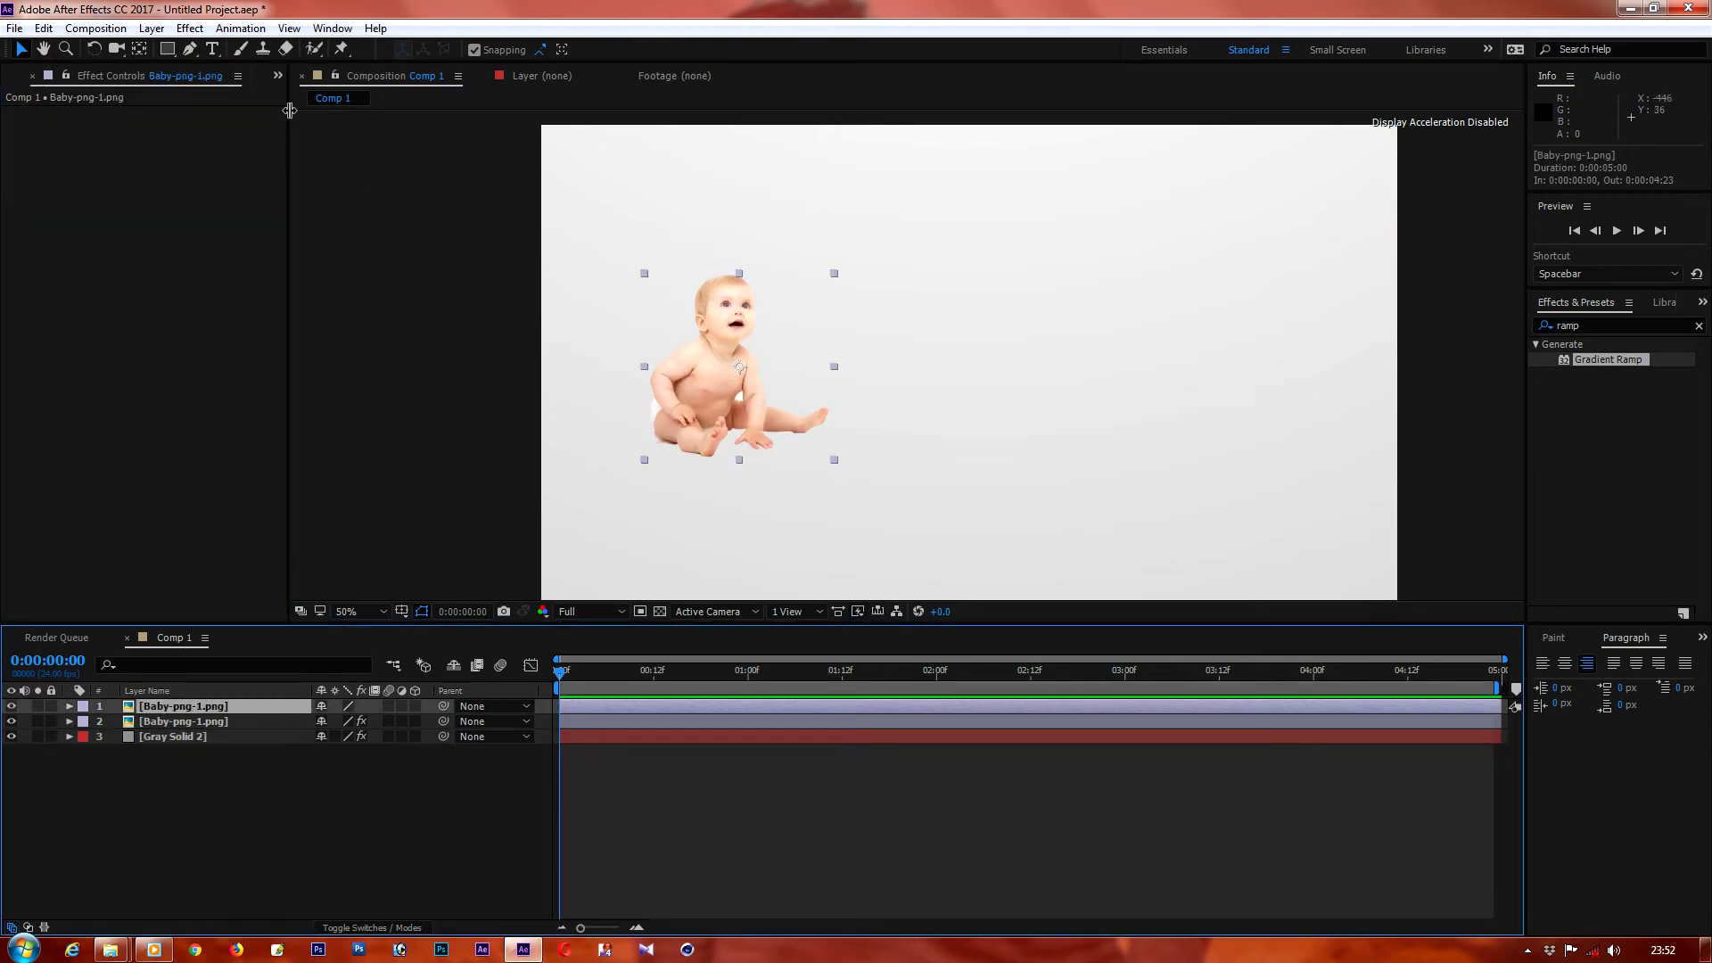
pyautogui.click(167, 49)
pyautogui.moveTo(608, 212); pyautogui.dragTo(923, 262)
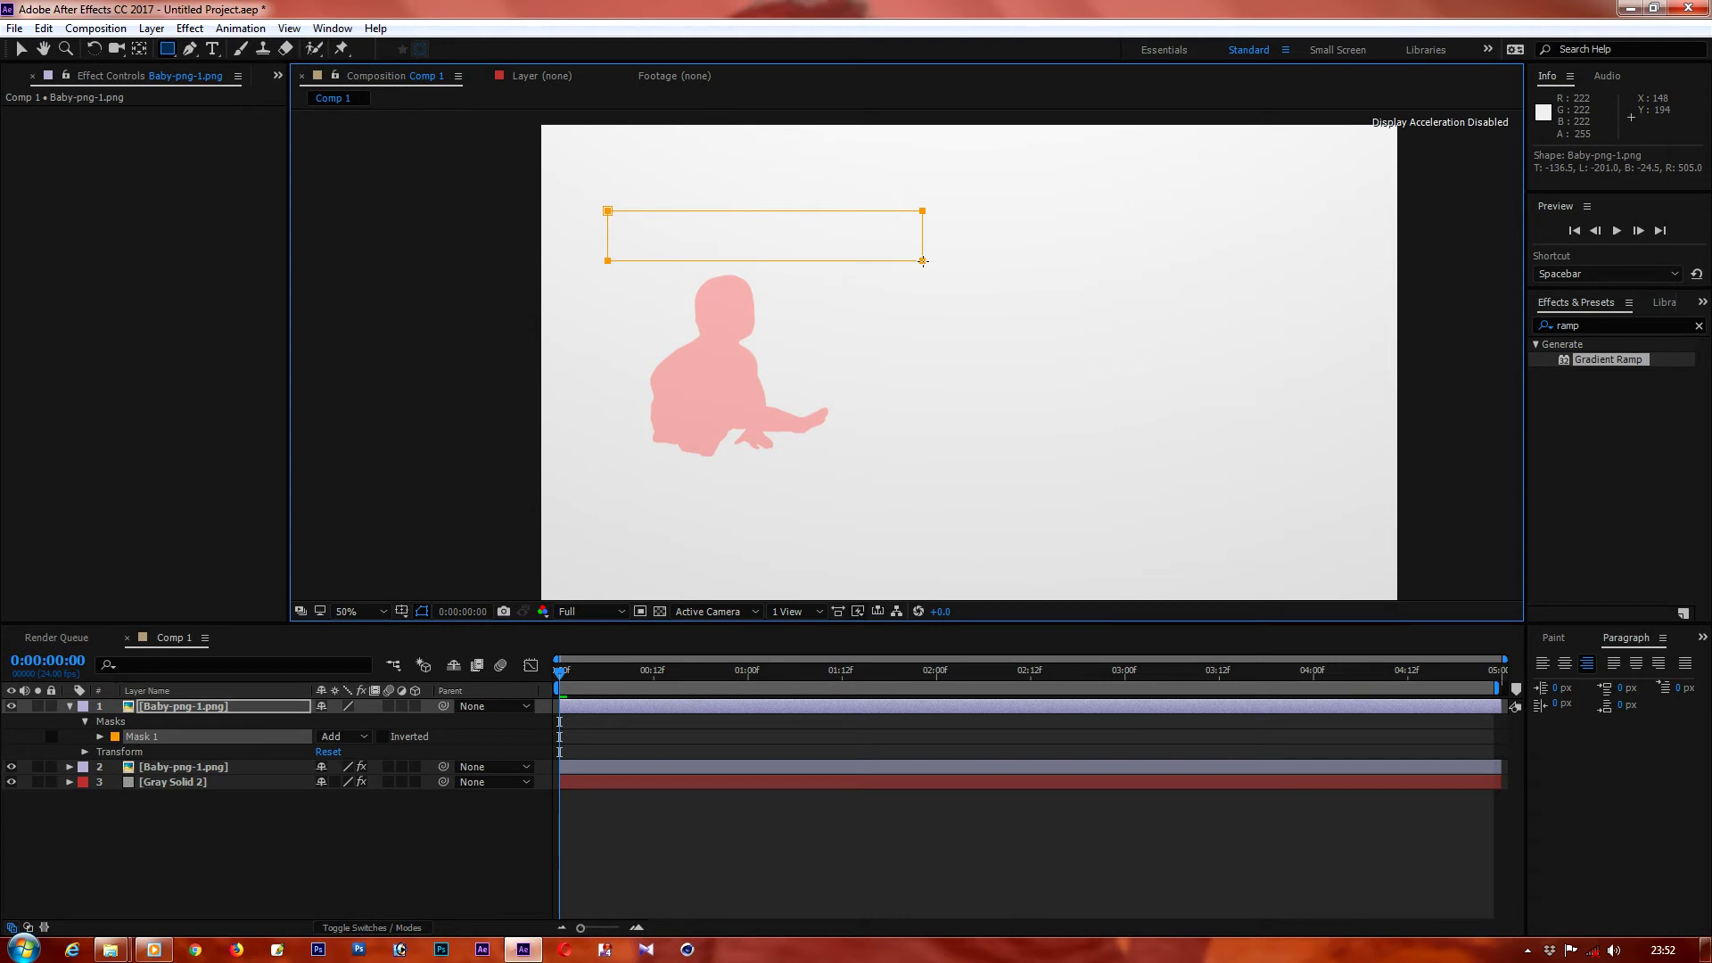
pyautogui.moveTo(923, 262)
pyautogui.mouseDown()
pyautogui.moveTo(899, 496)
pyautogui.moveTo(901, 461)
pyautogui.moveTo(902, 476)
pyautogui.mouseUp()
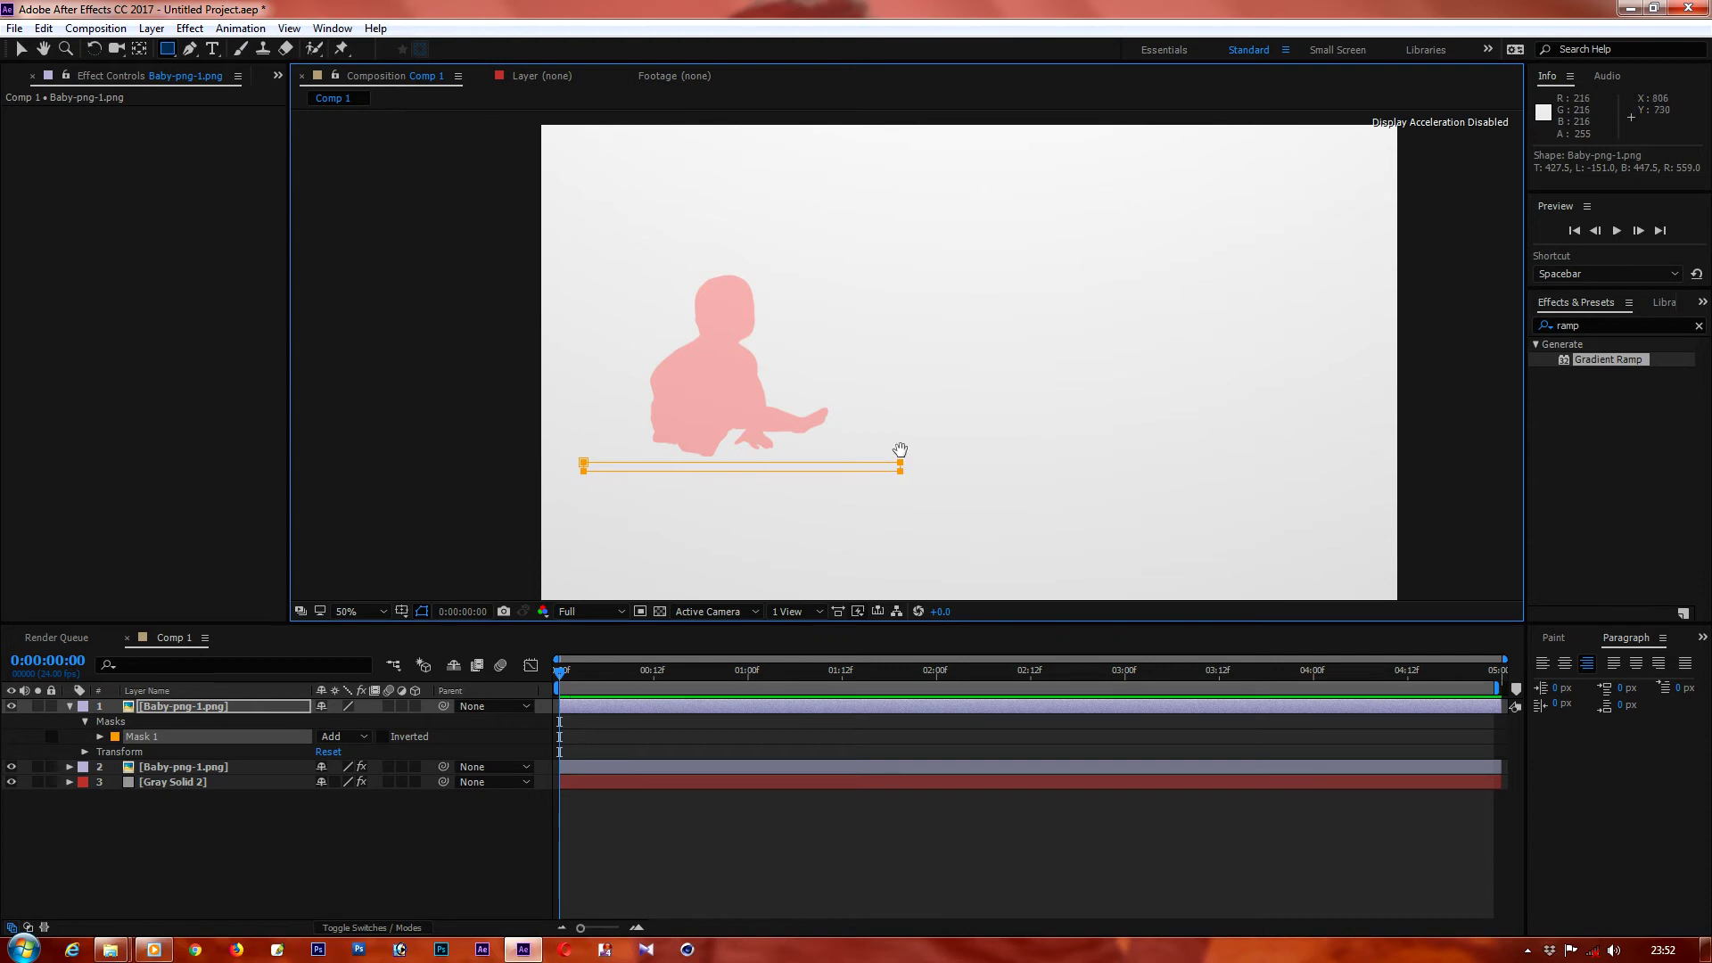
pyautogui.click(100, 736)
# Step: Set the first Mask Path keyframe at 0:00 and move the playhead to 0:00:01:12
pyautogui.click(130, 752)
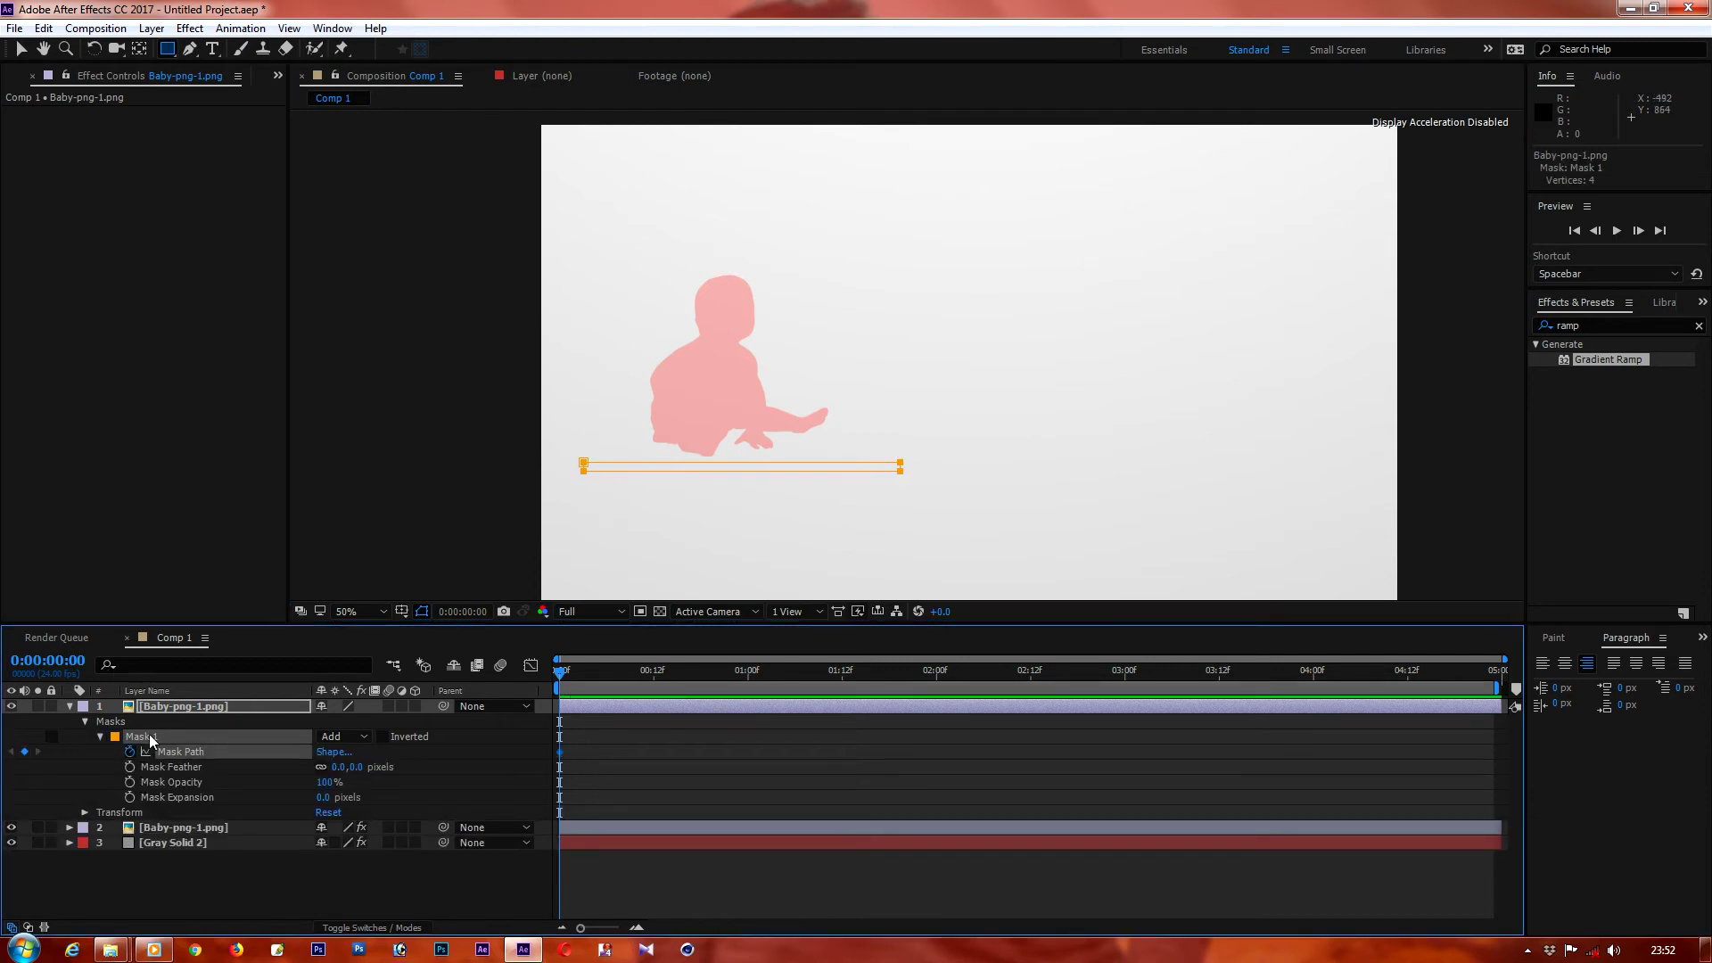
pyautogui.moveTo(739, 676); pyautogui.dragTo(842, 676)
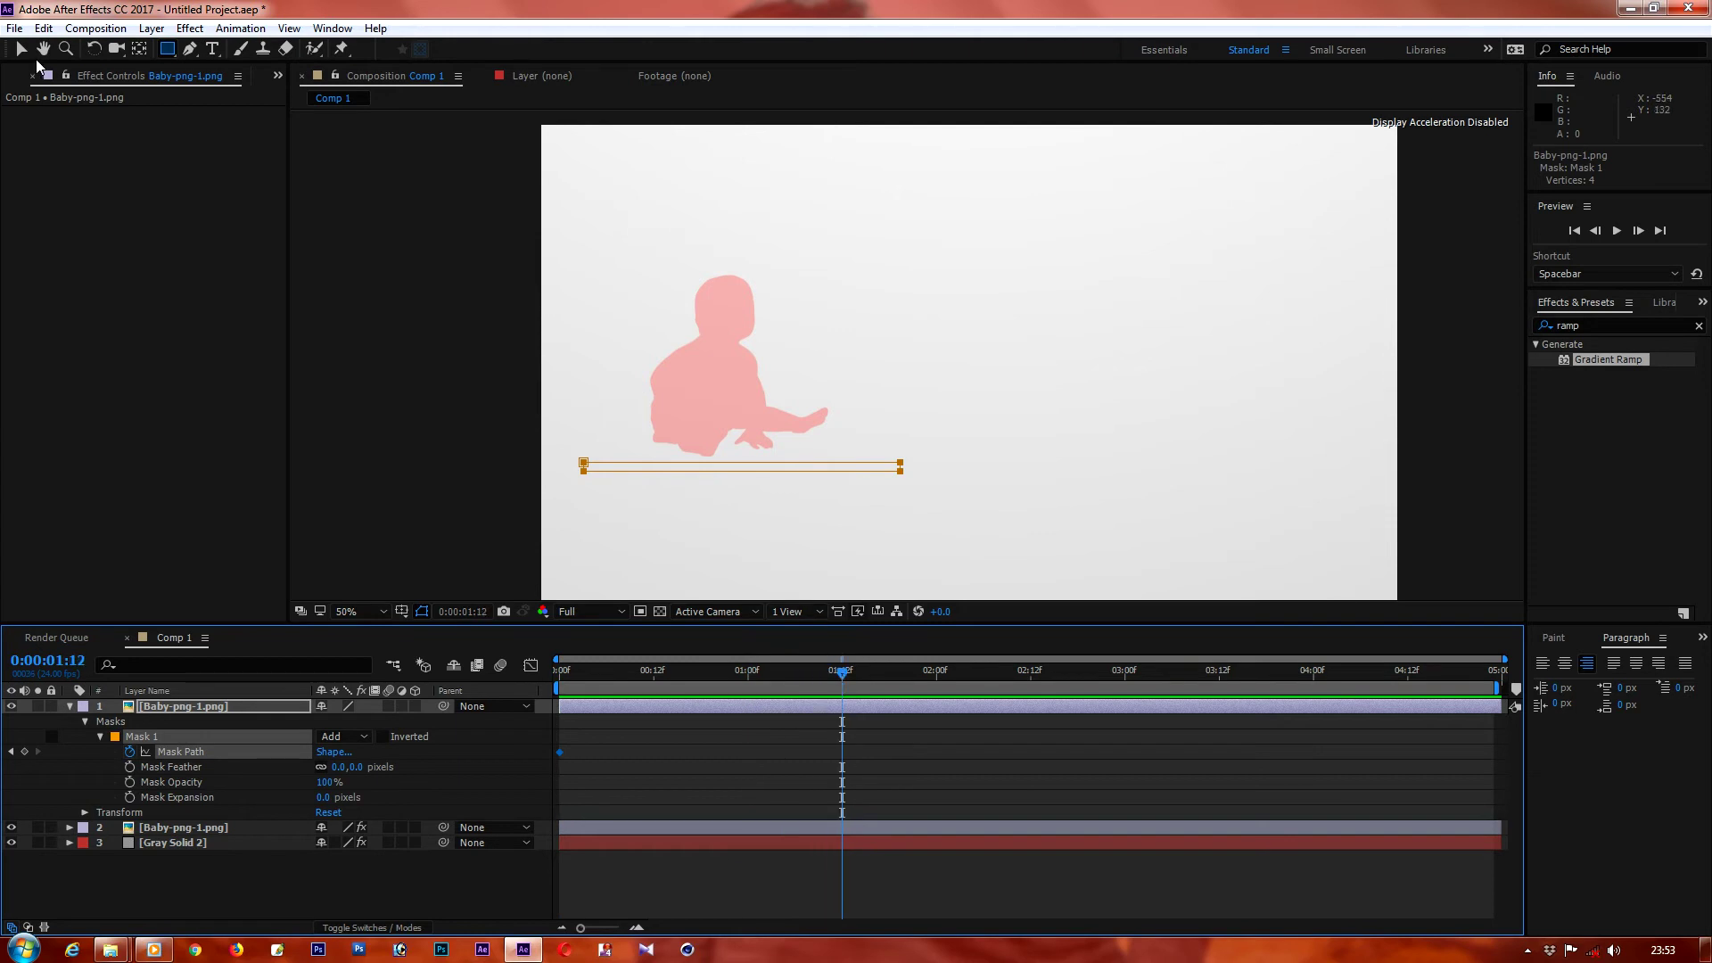
pyautogui.press('v')
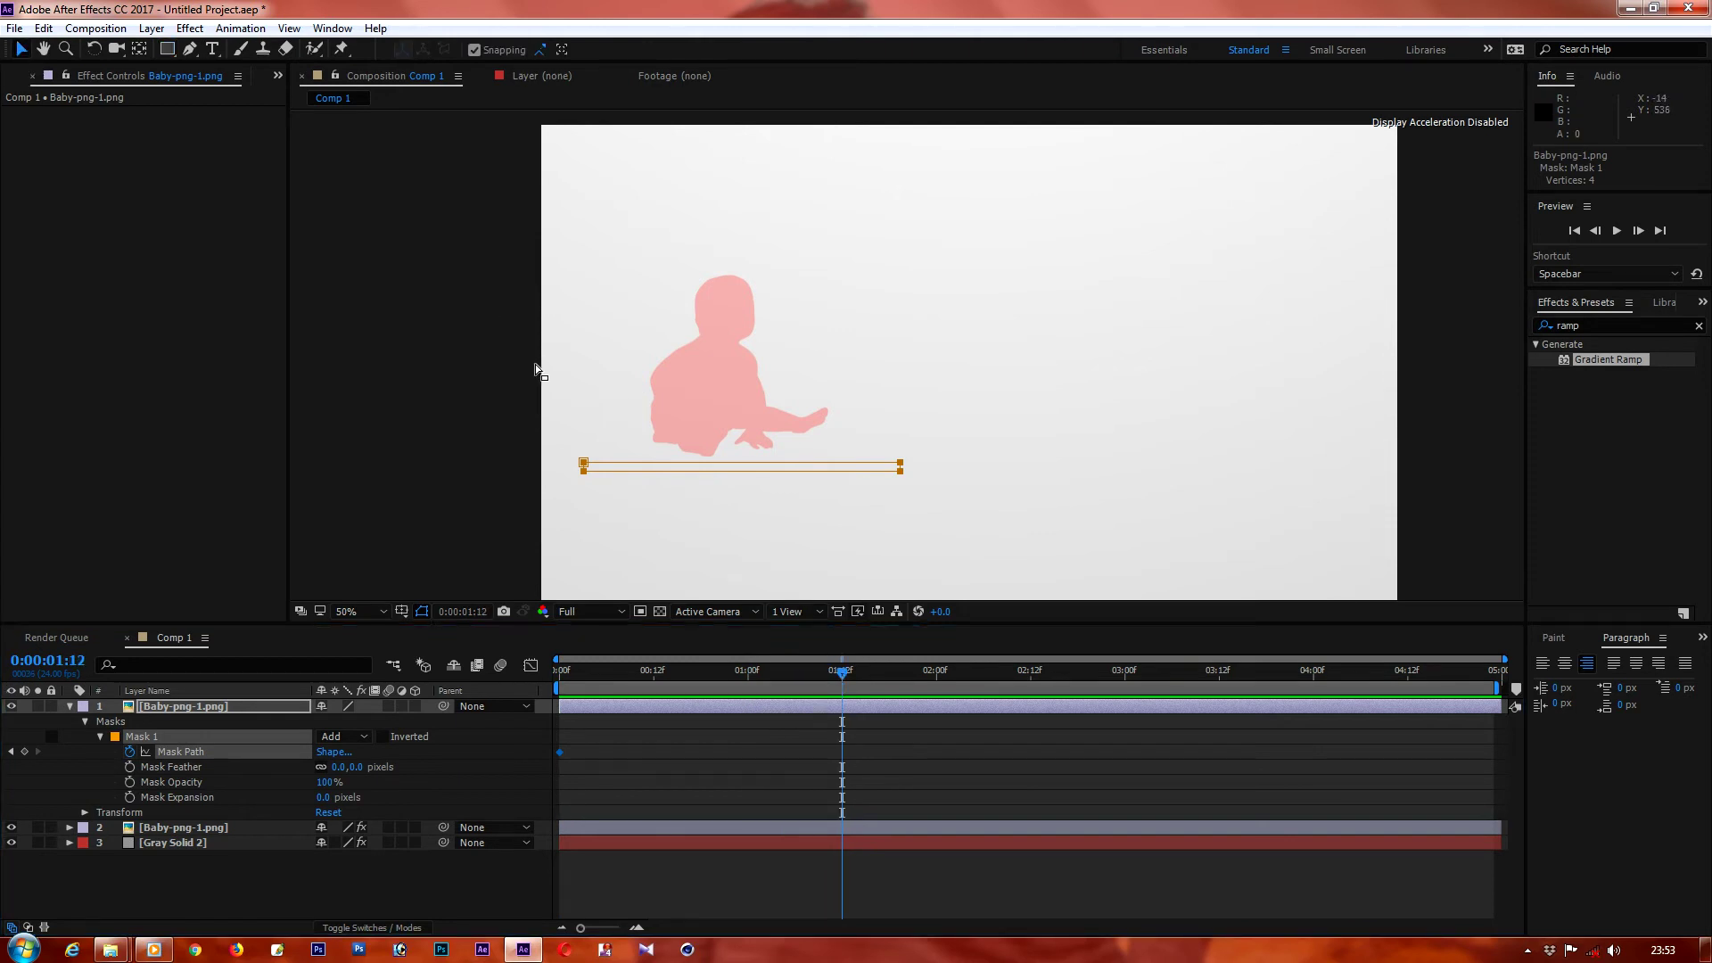
pyautogui.click(573, 408)
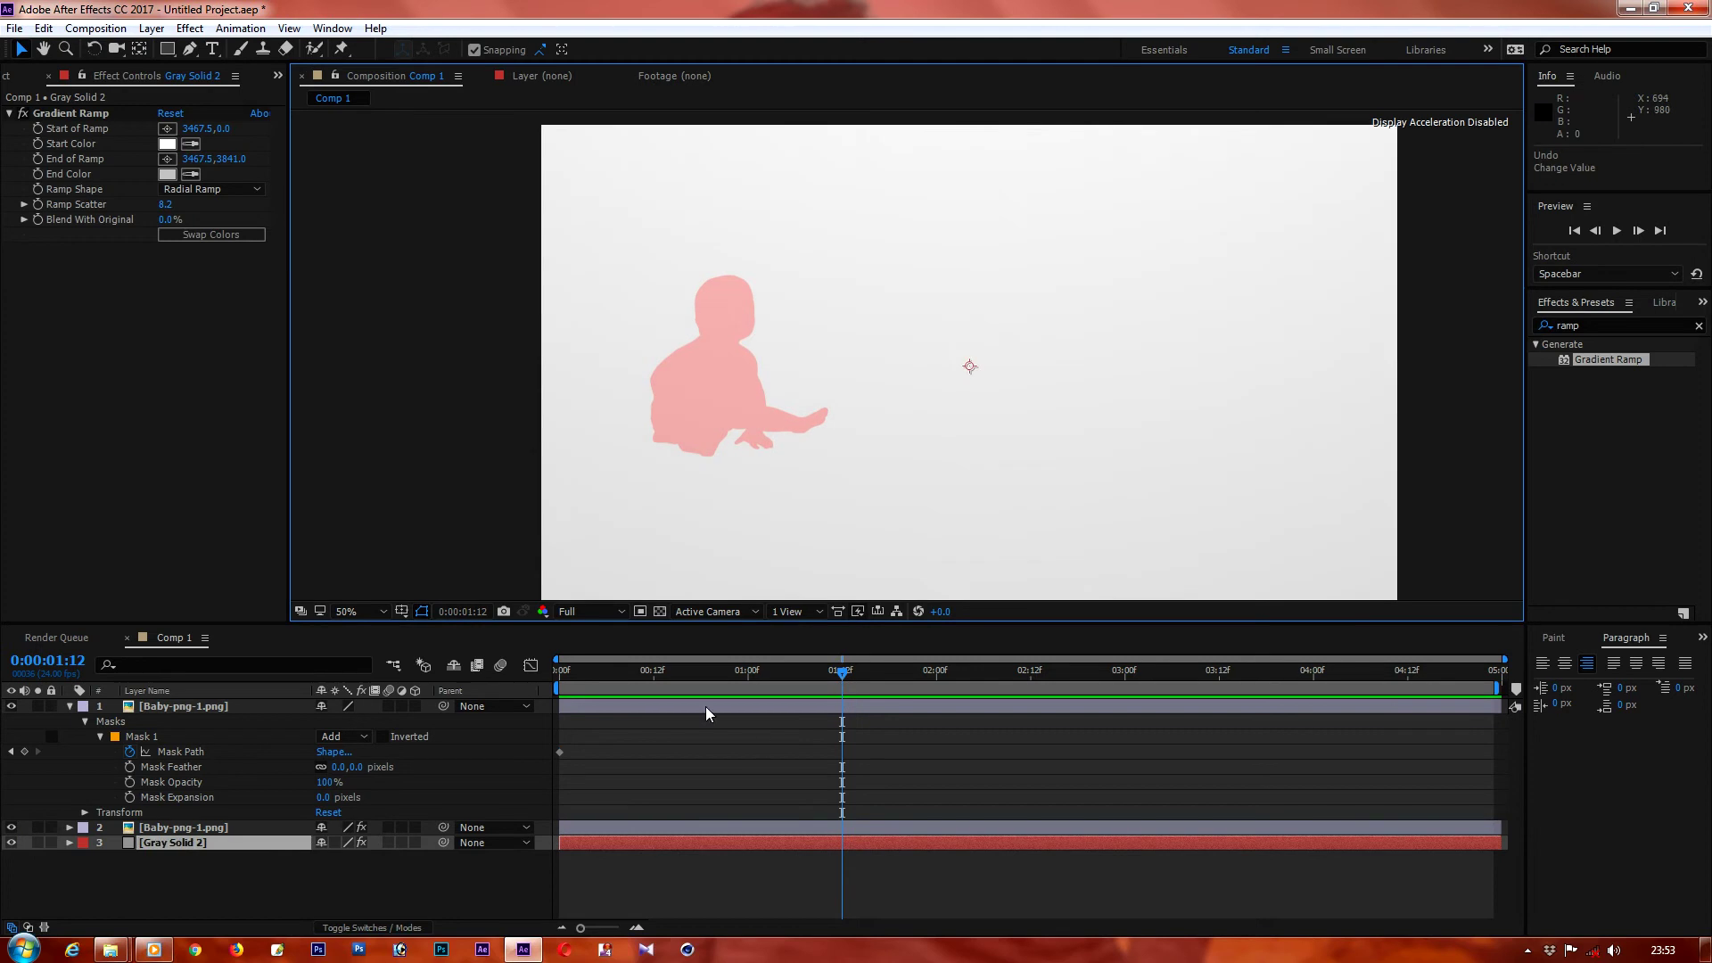
pyautogui.click(661, 721)
pyautogui.click(658, 712)
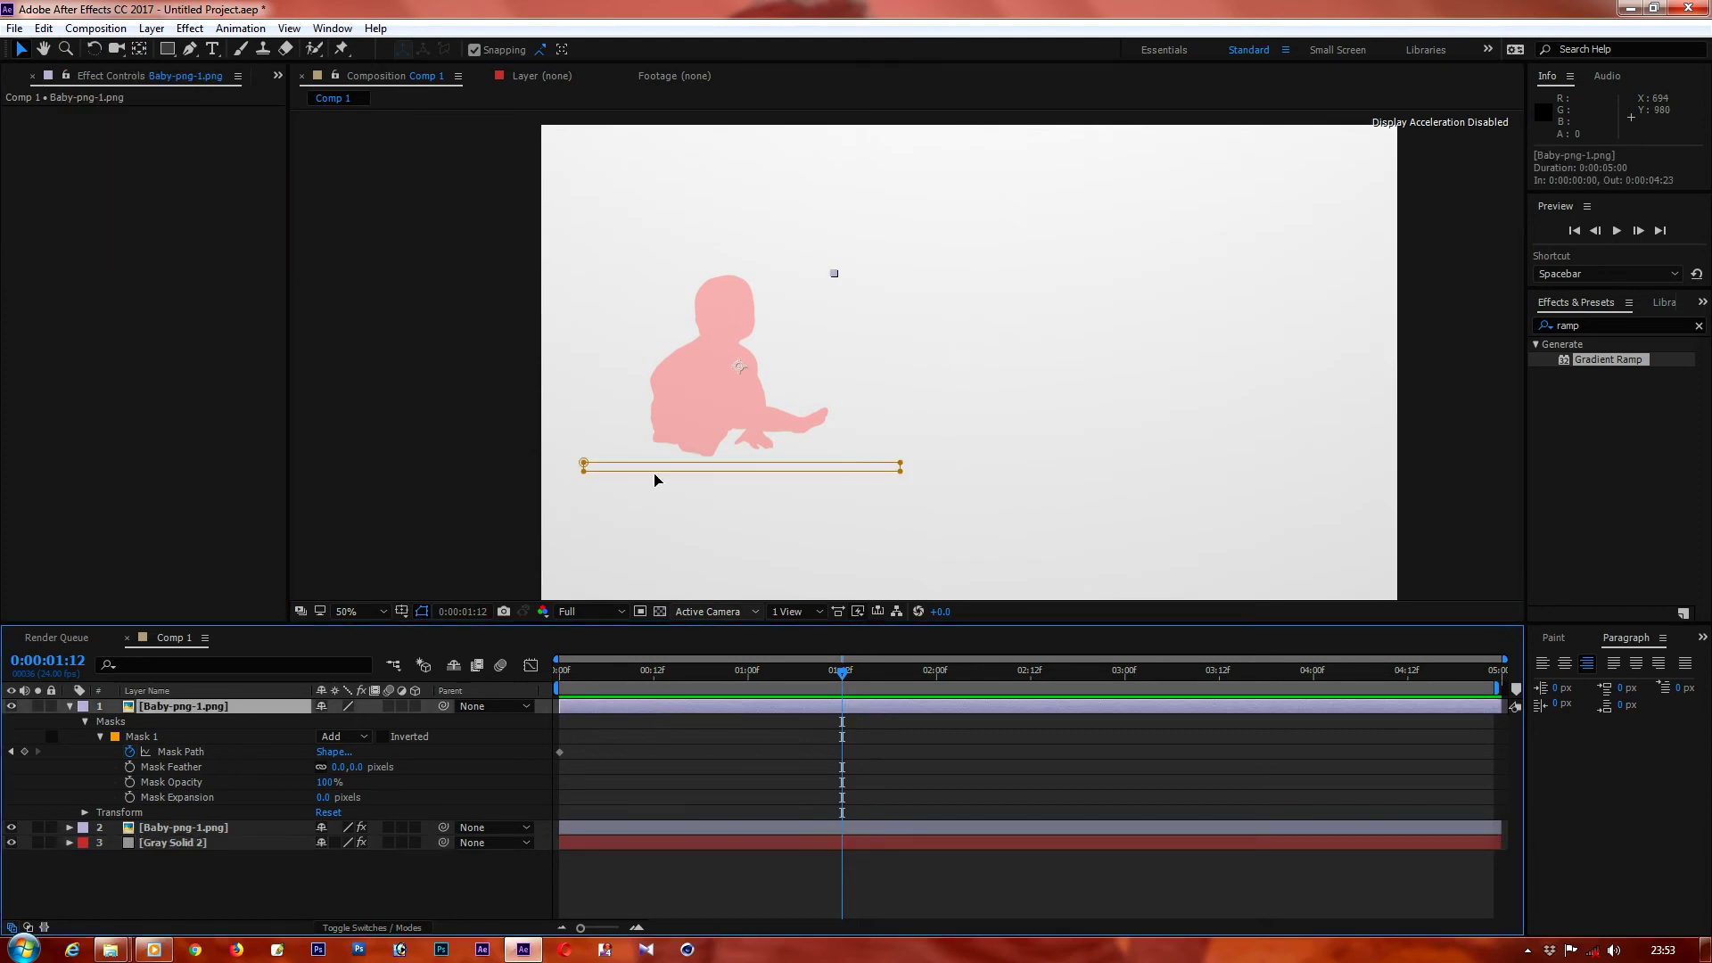
pyautogui.click(923, 449)
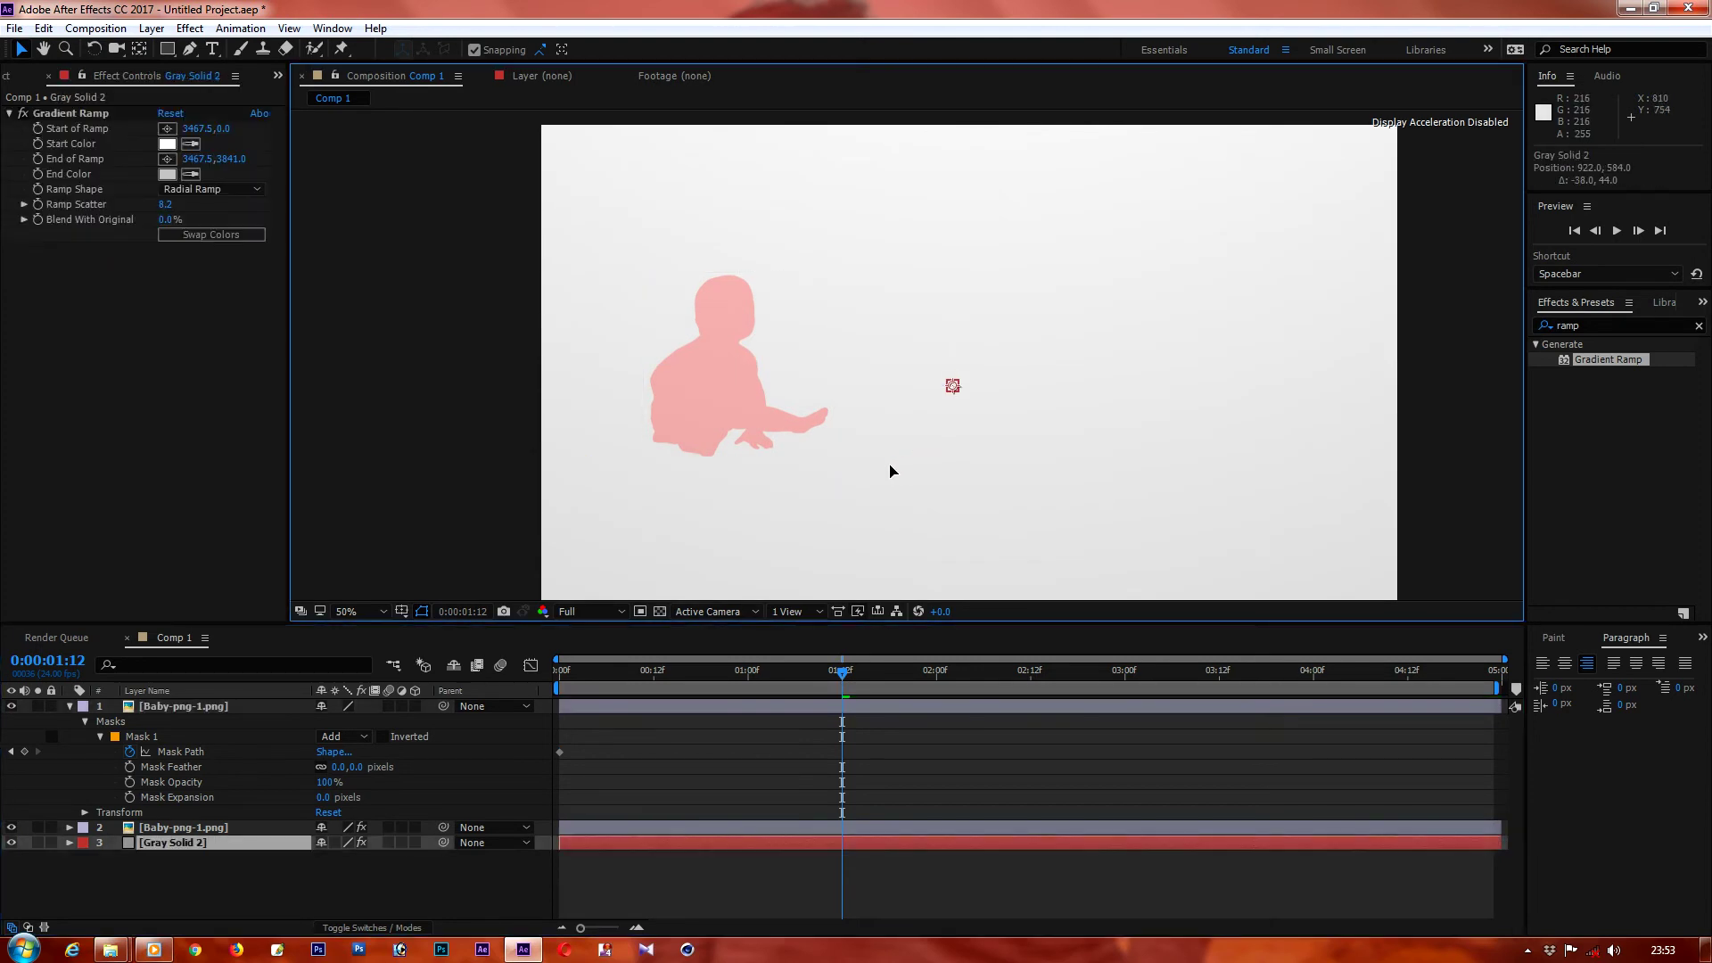
pyautogui.click(769, 707)
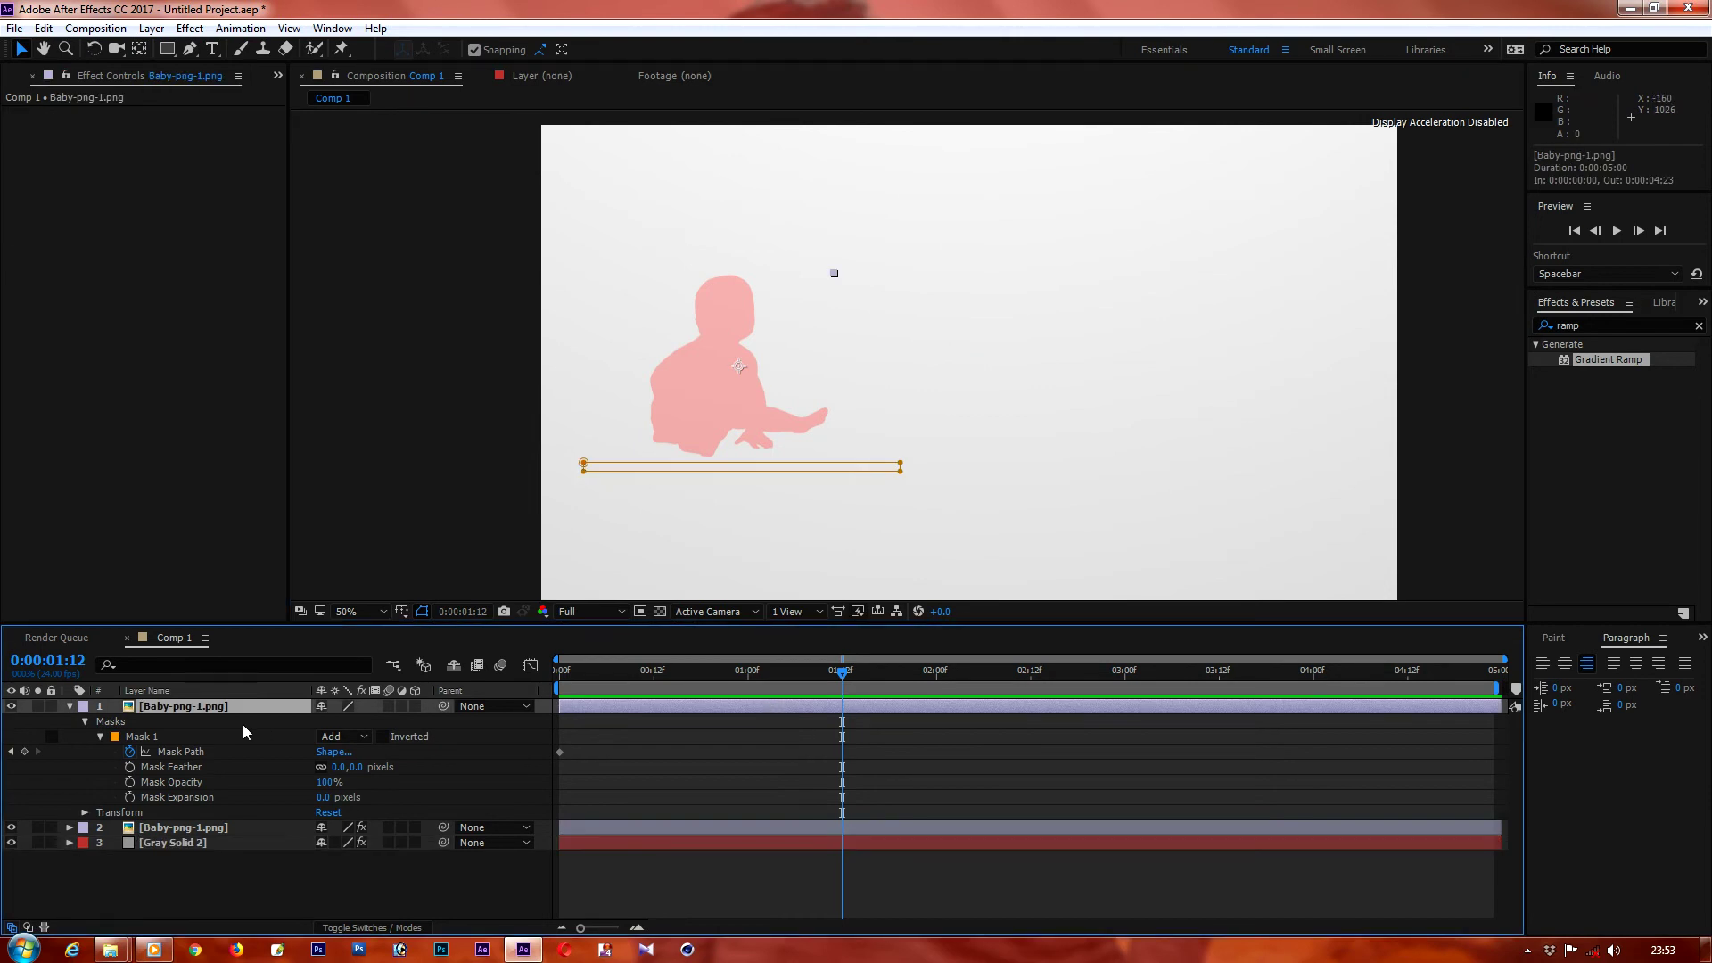
# Step: Stretch the mask's top edge upward to enclose the whole baby, creating a second keyframe
pyautogui.click(182, 754)
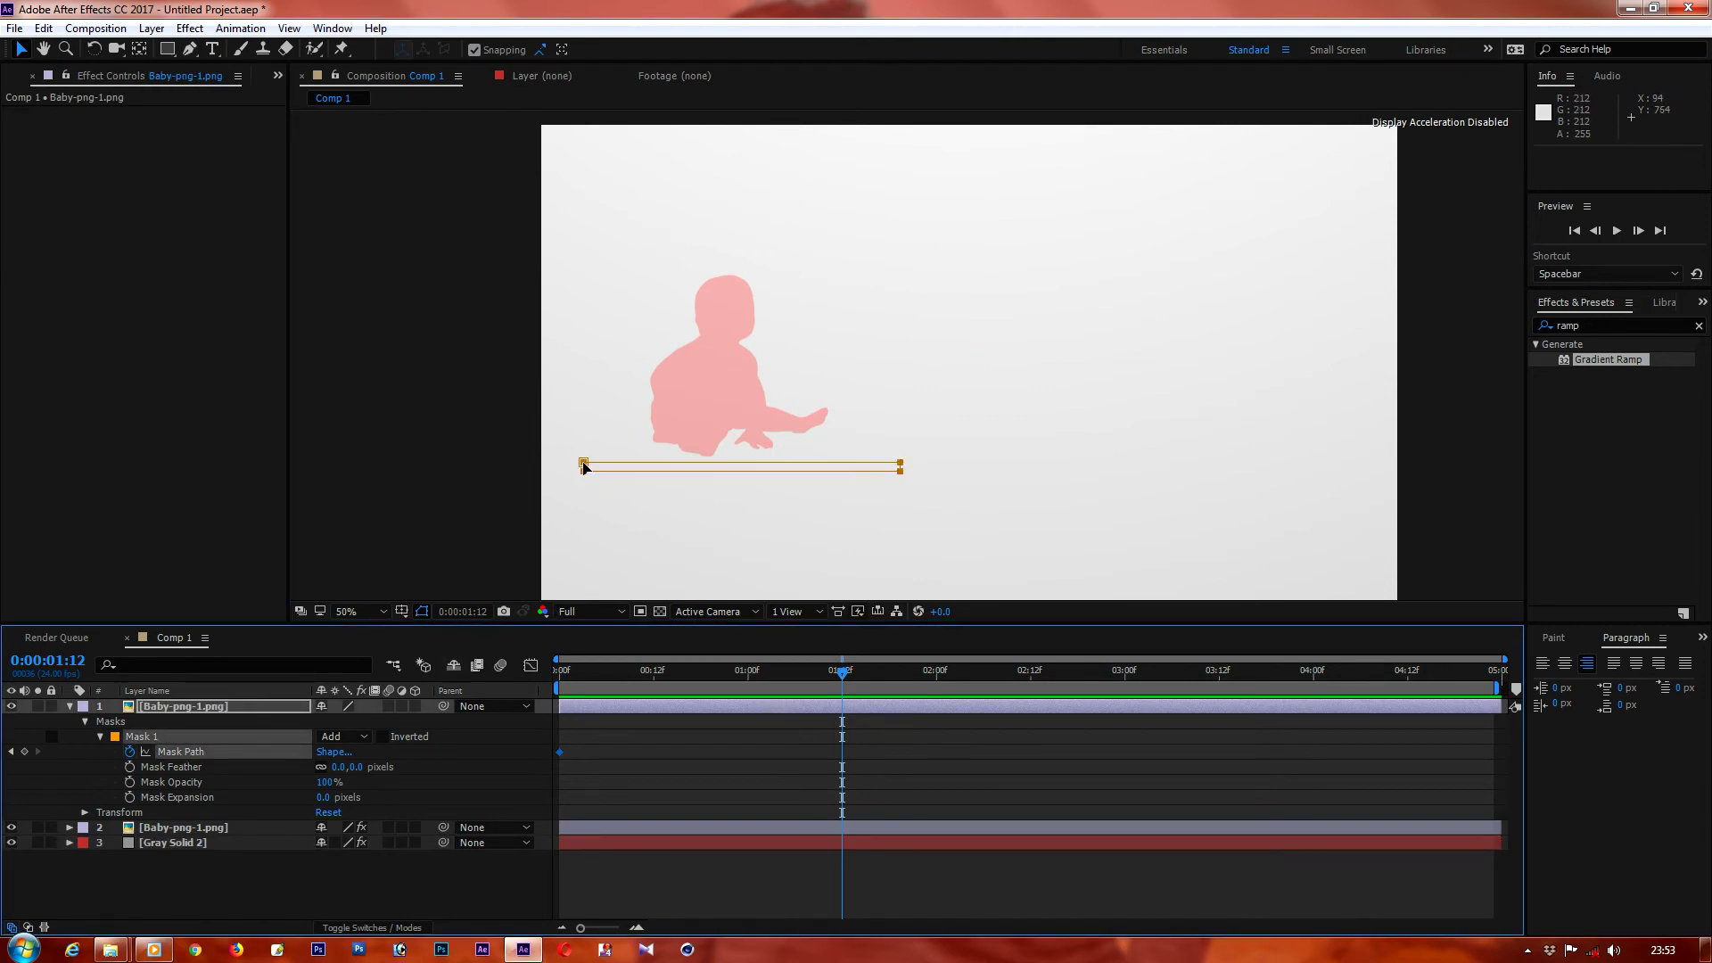
pyautogui.click(584, 465)
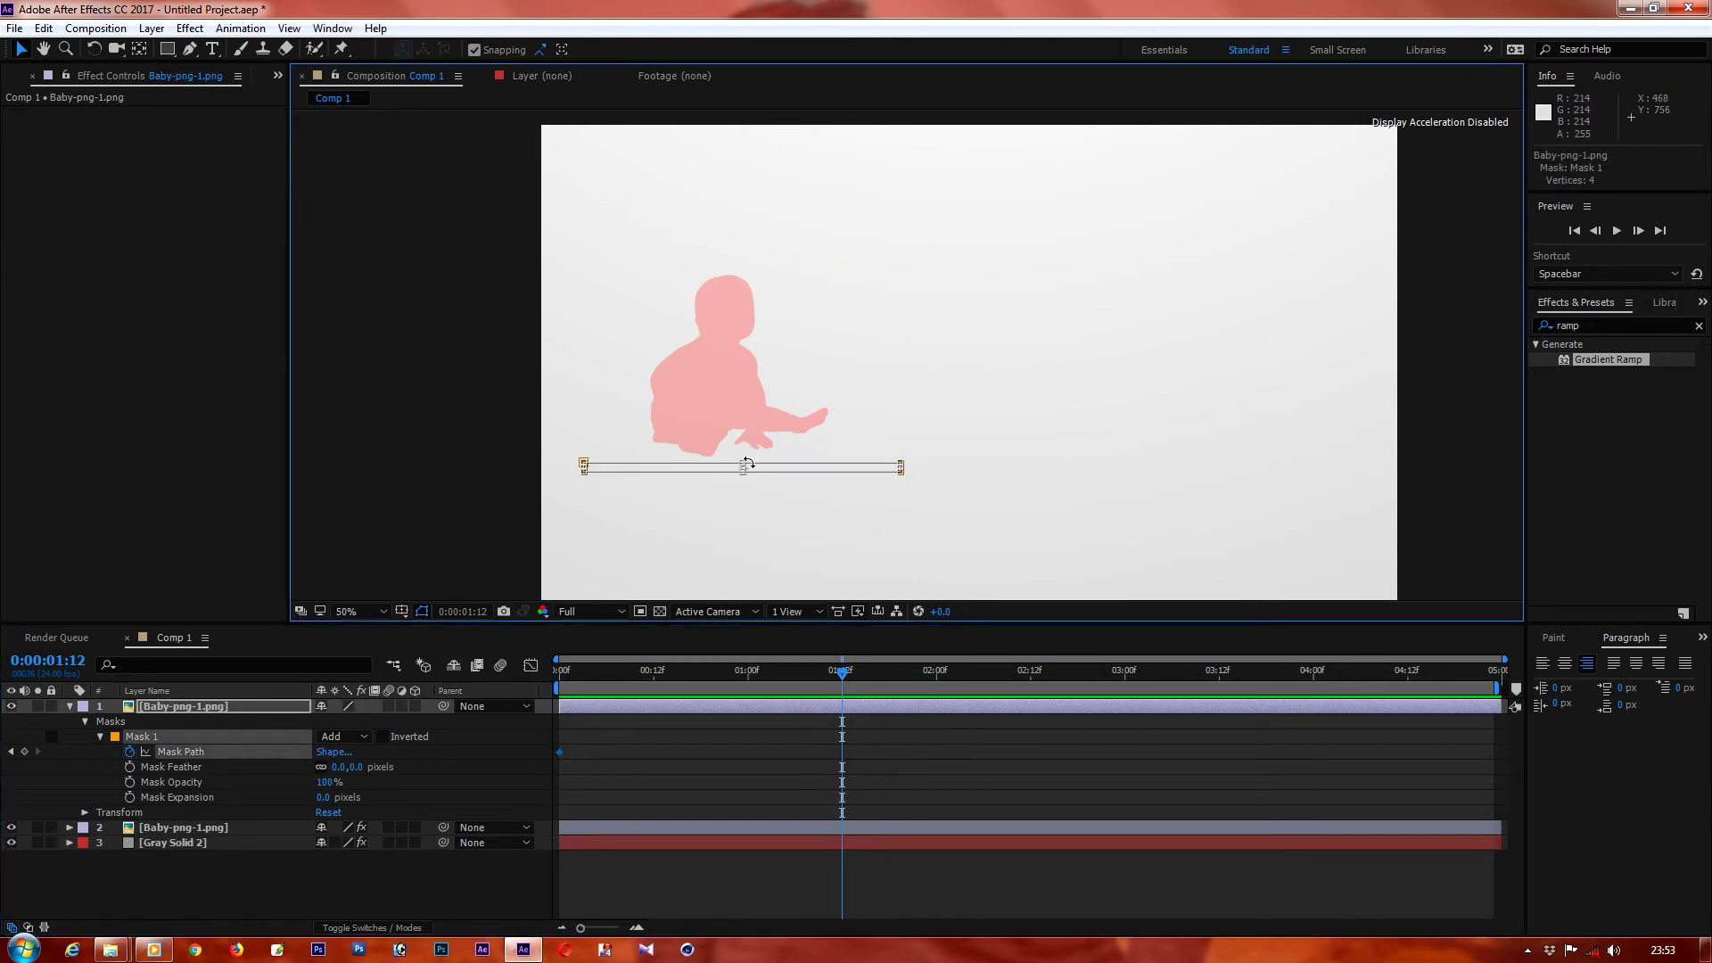
pyautogui.moveTo(741, 462); pyautogui.dragTo(753, 280)
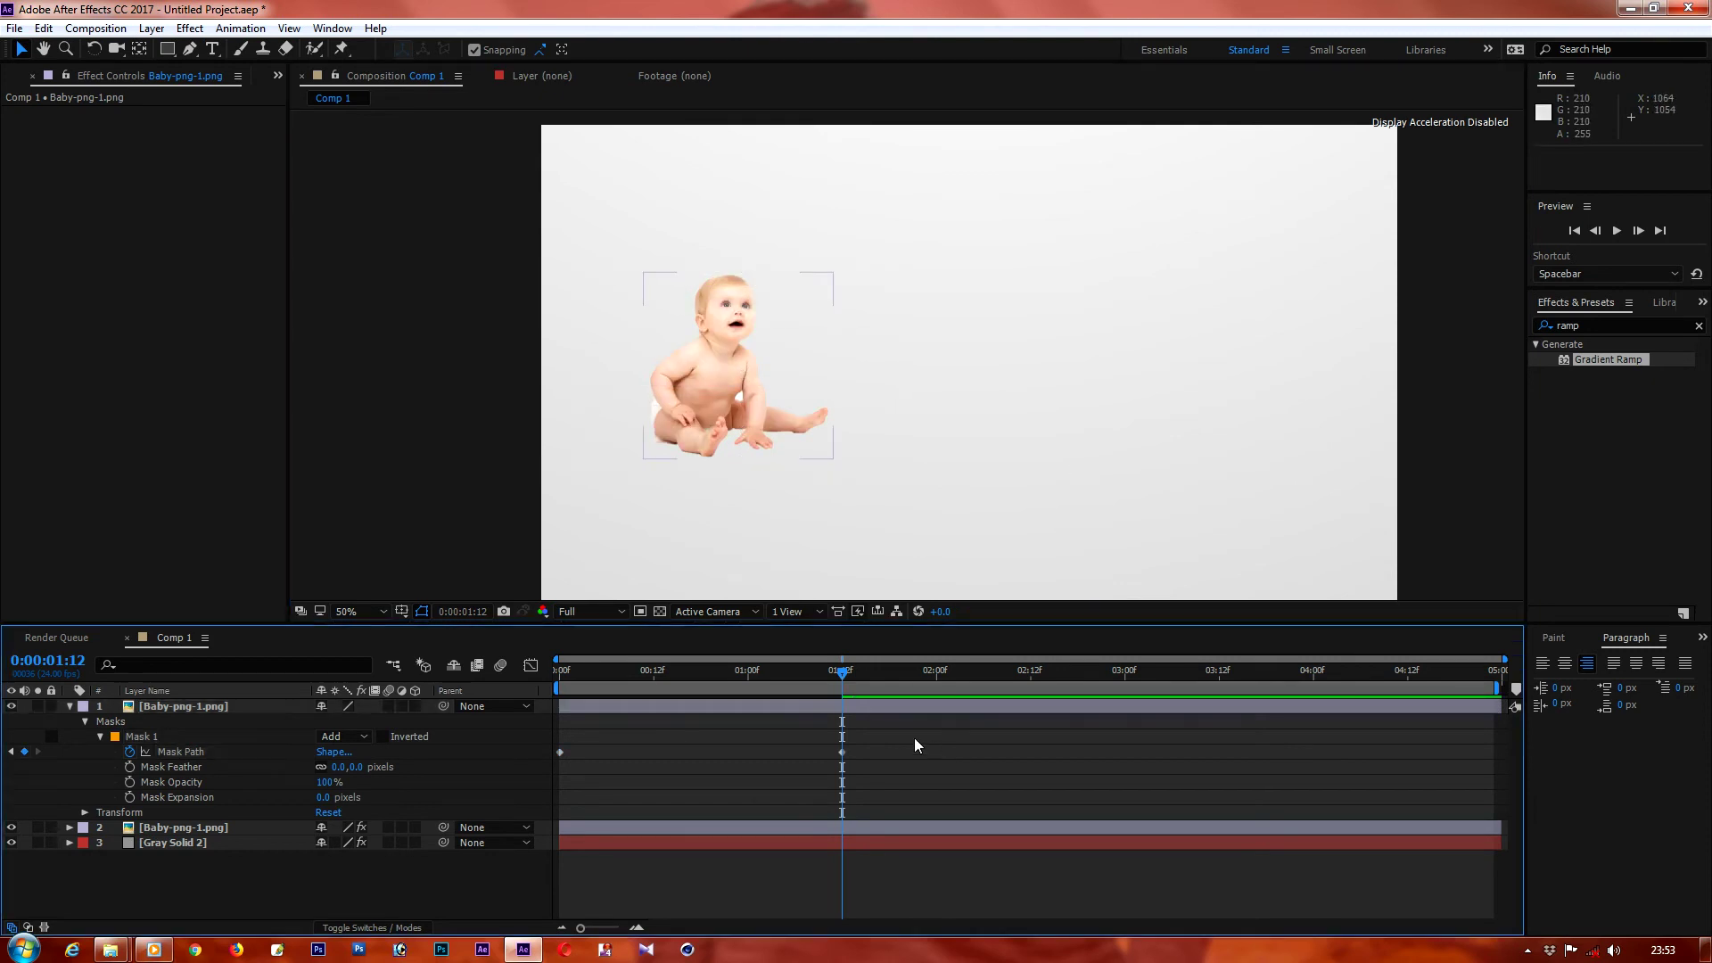
pyautogui.moveTo(892, 733); pyautogui.dragTo(506, 774)
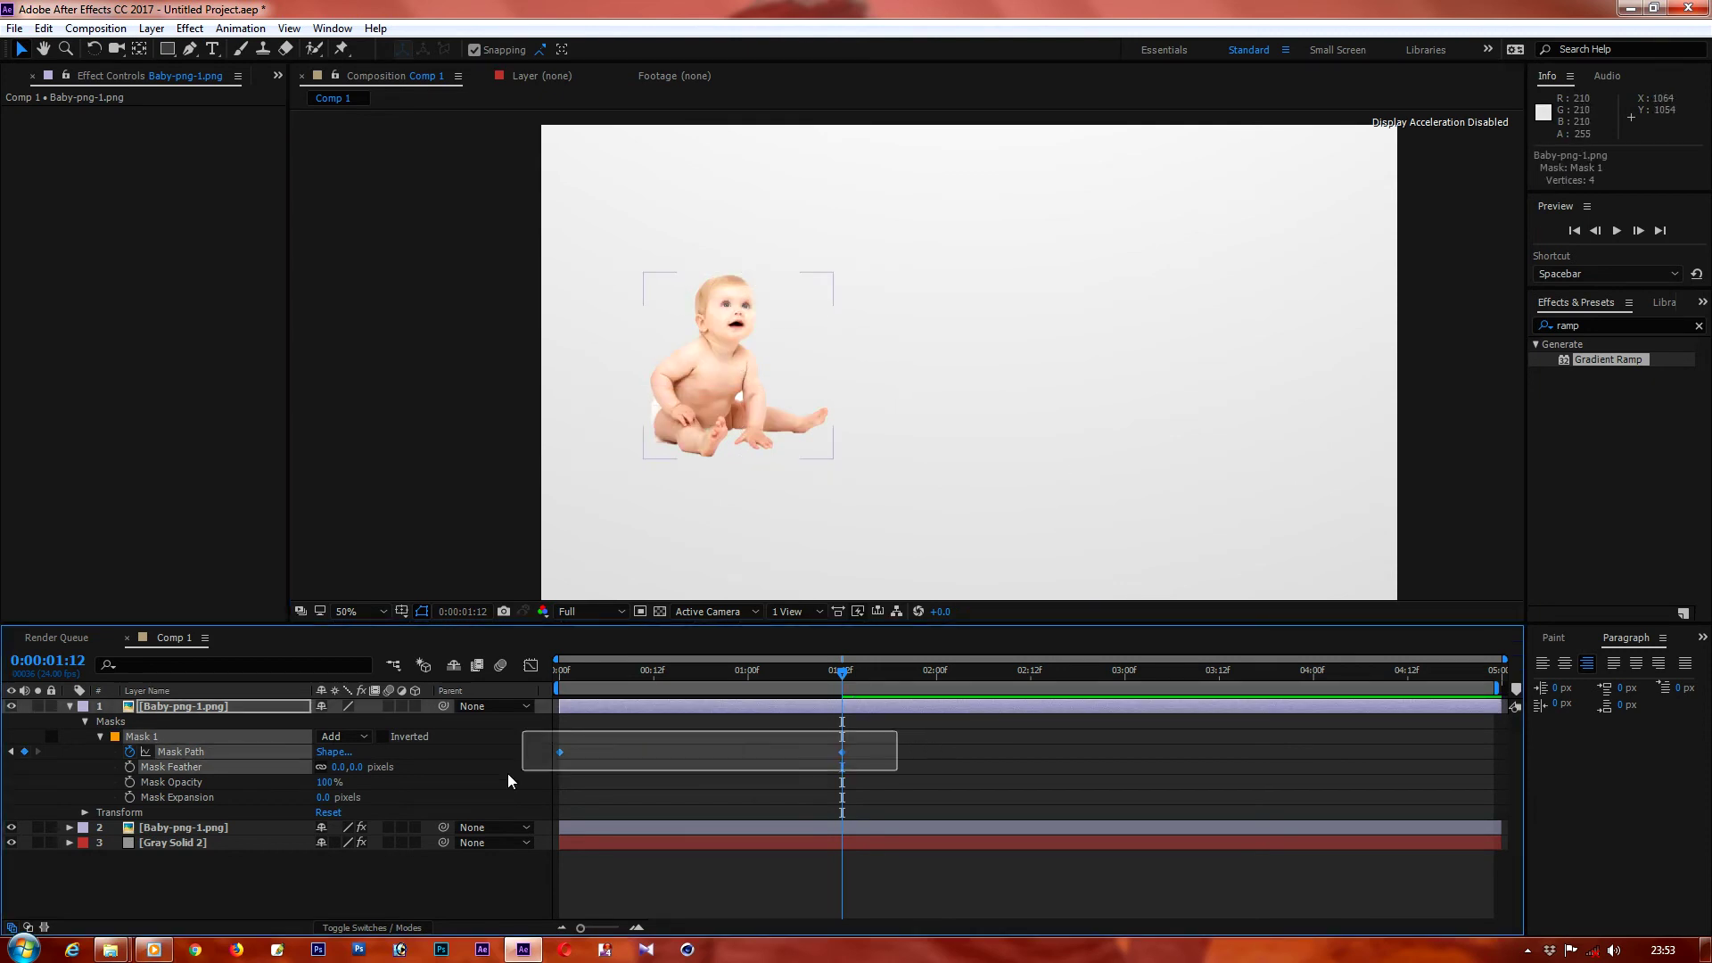
# Step: In the Graph Editor's speed graph, drag the last Mask Path keyframe's influence to ease into it
pyautogui.click(531, 671)
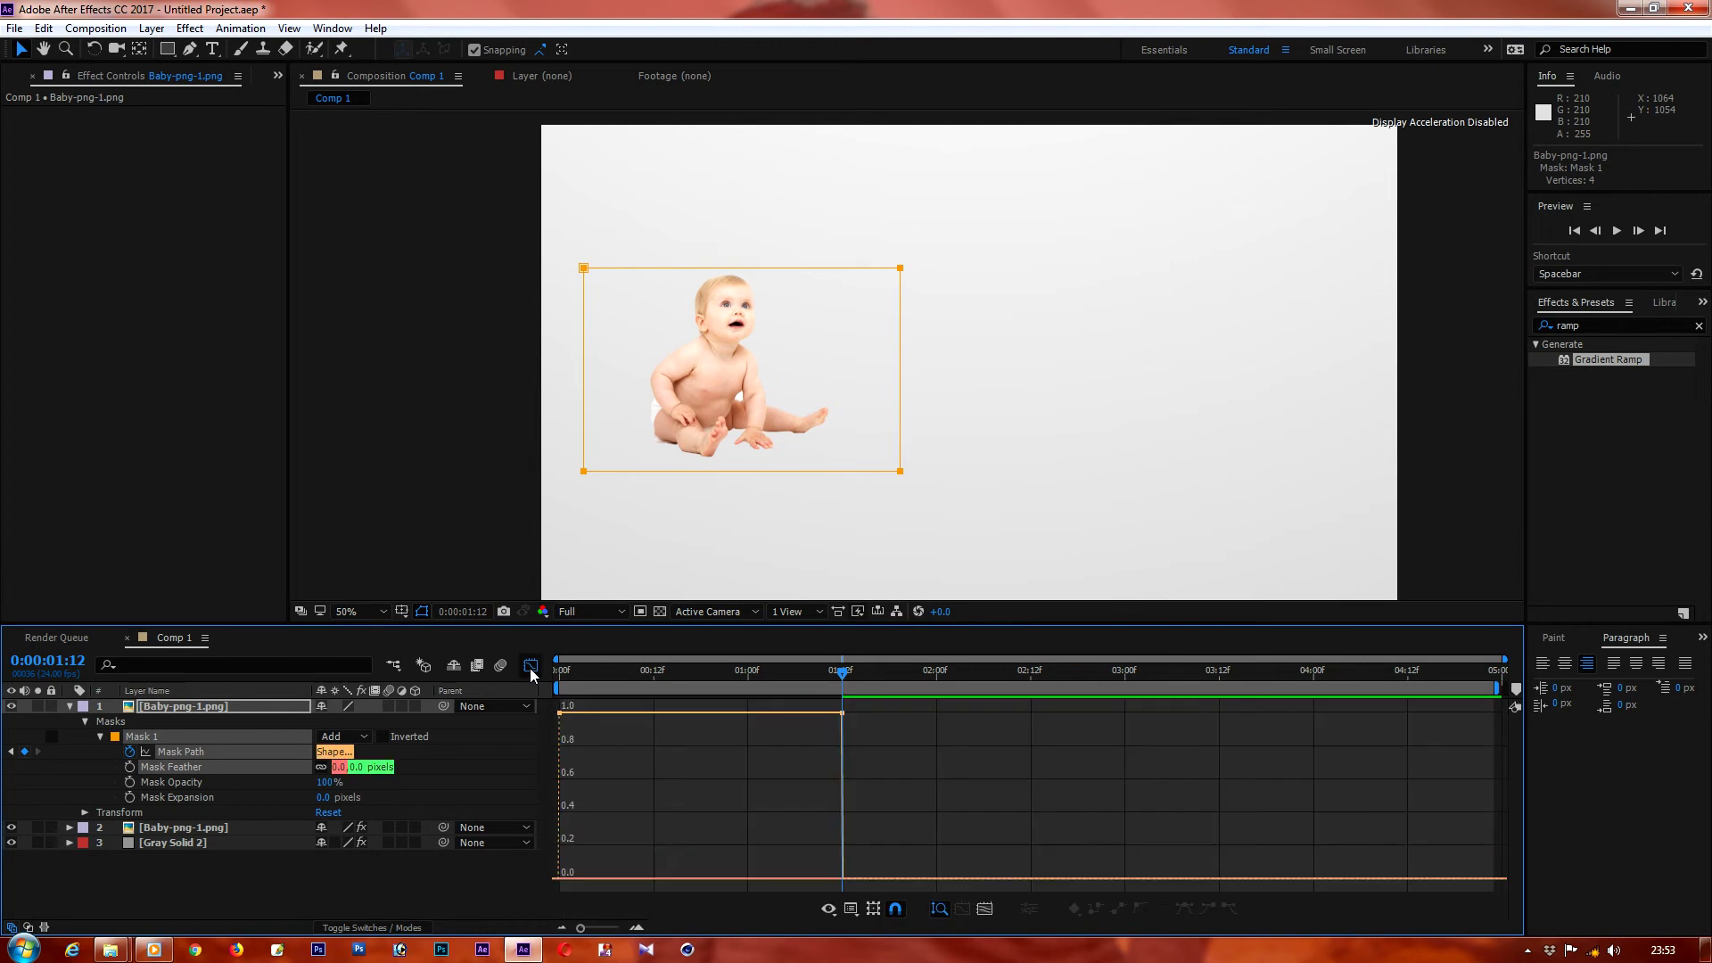
pyautogui.rightClick(602, 765)
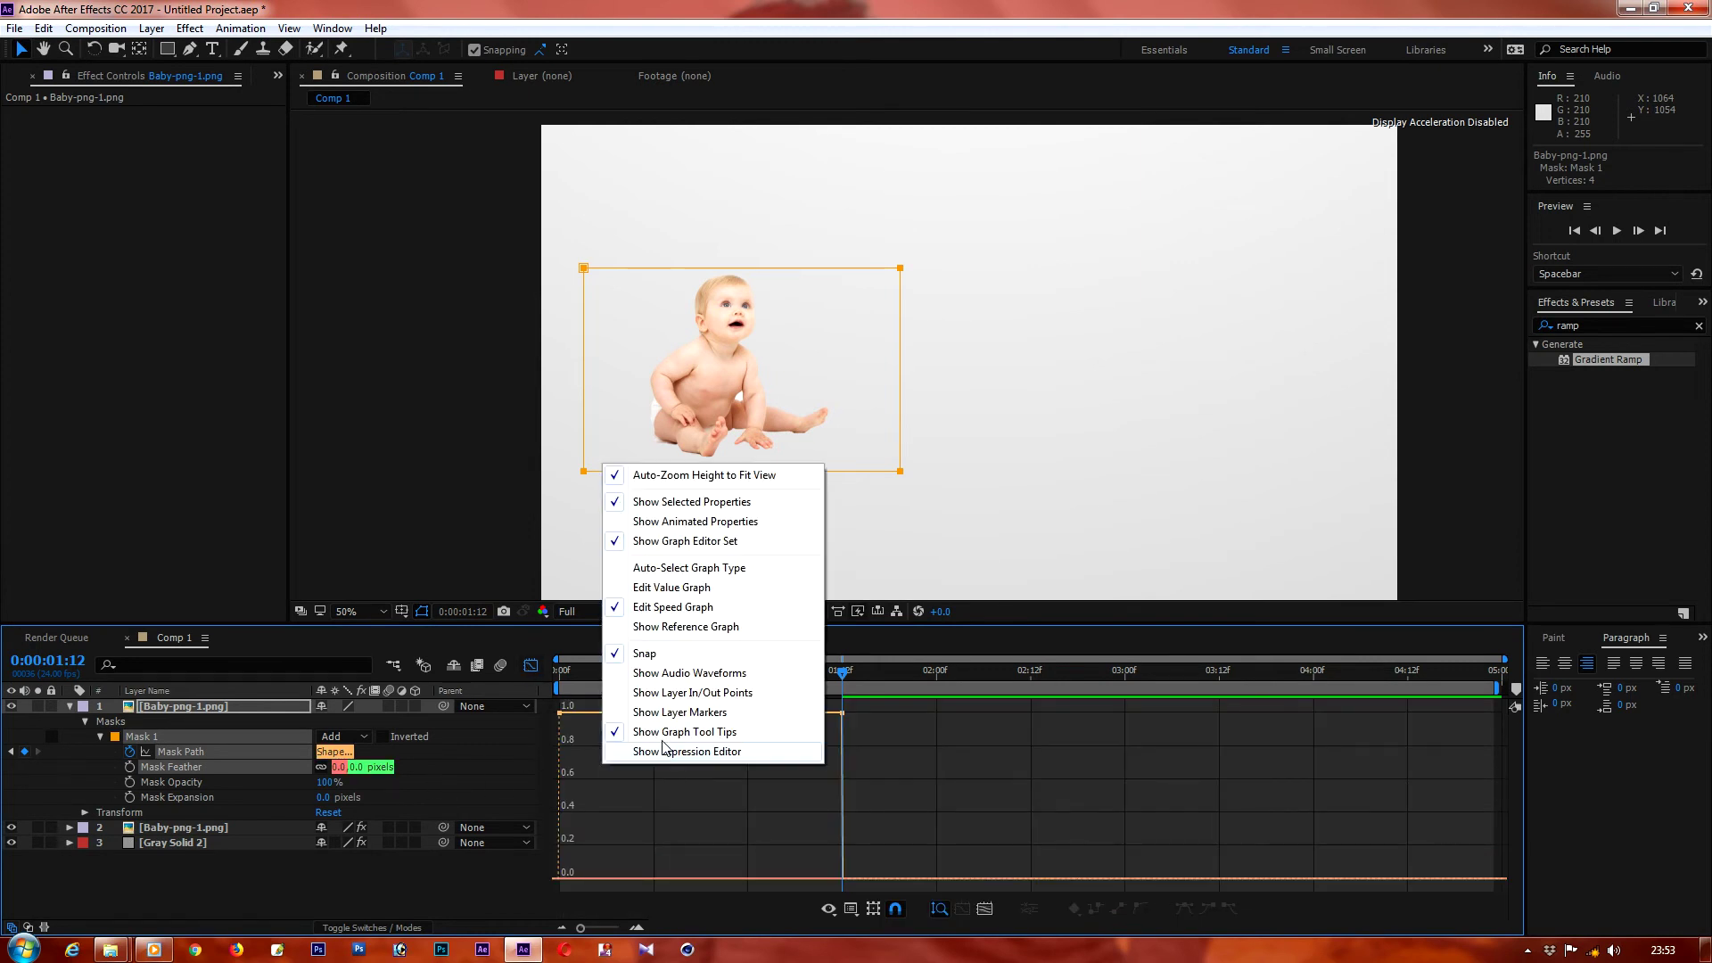
pyautogui.click(675, 596)
pyautogui.moveTo(861, 709); pyautogui.dragTo(552, 762)
pyautogui.moveTo(817, 710)
pyautogui.mouseDown()
pyautogui.moveTo(766, 810)
pyautogui.moveTo(641, 883)
pyautogui.mouseUp()
pyautogui.click(531, 666)
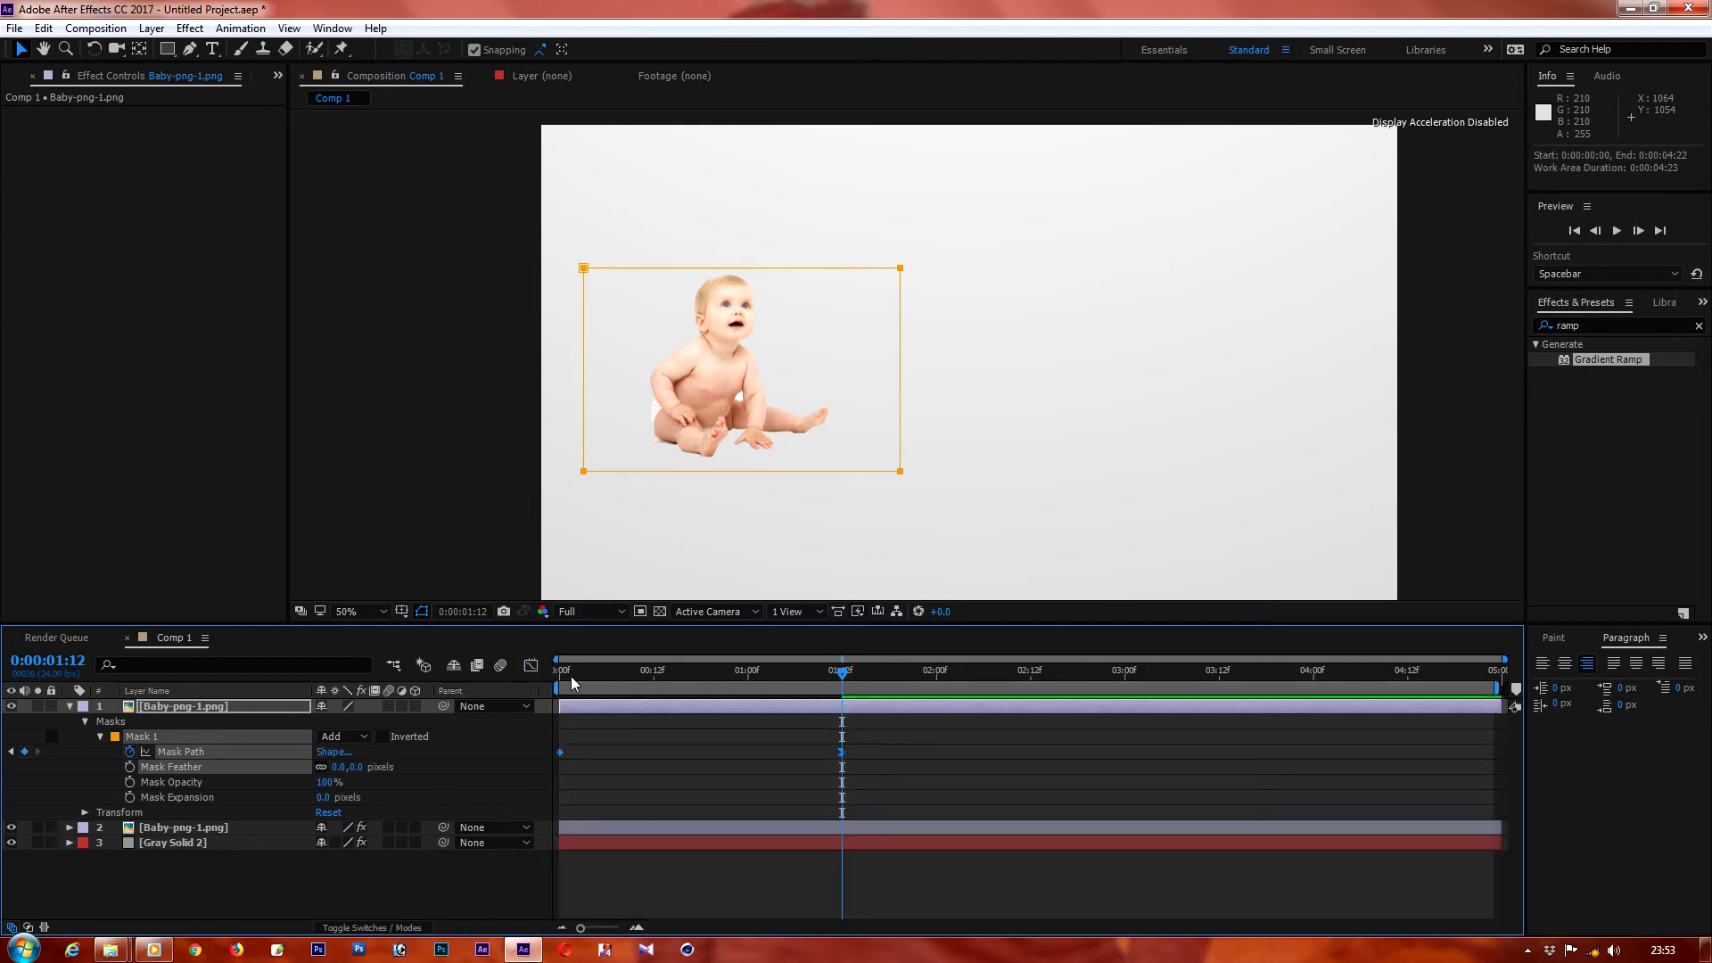
# Step: Preview the mask reveal animation
pyautogui.press('space')
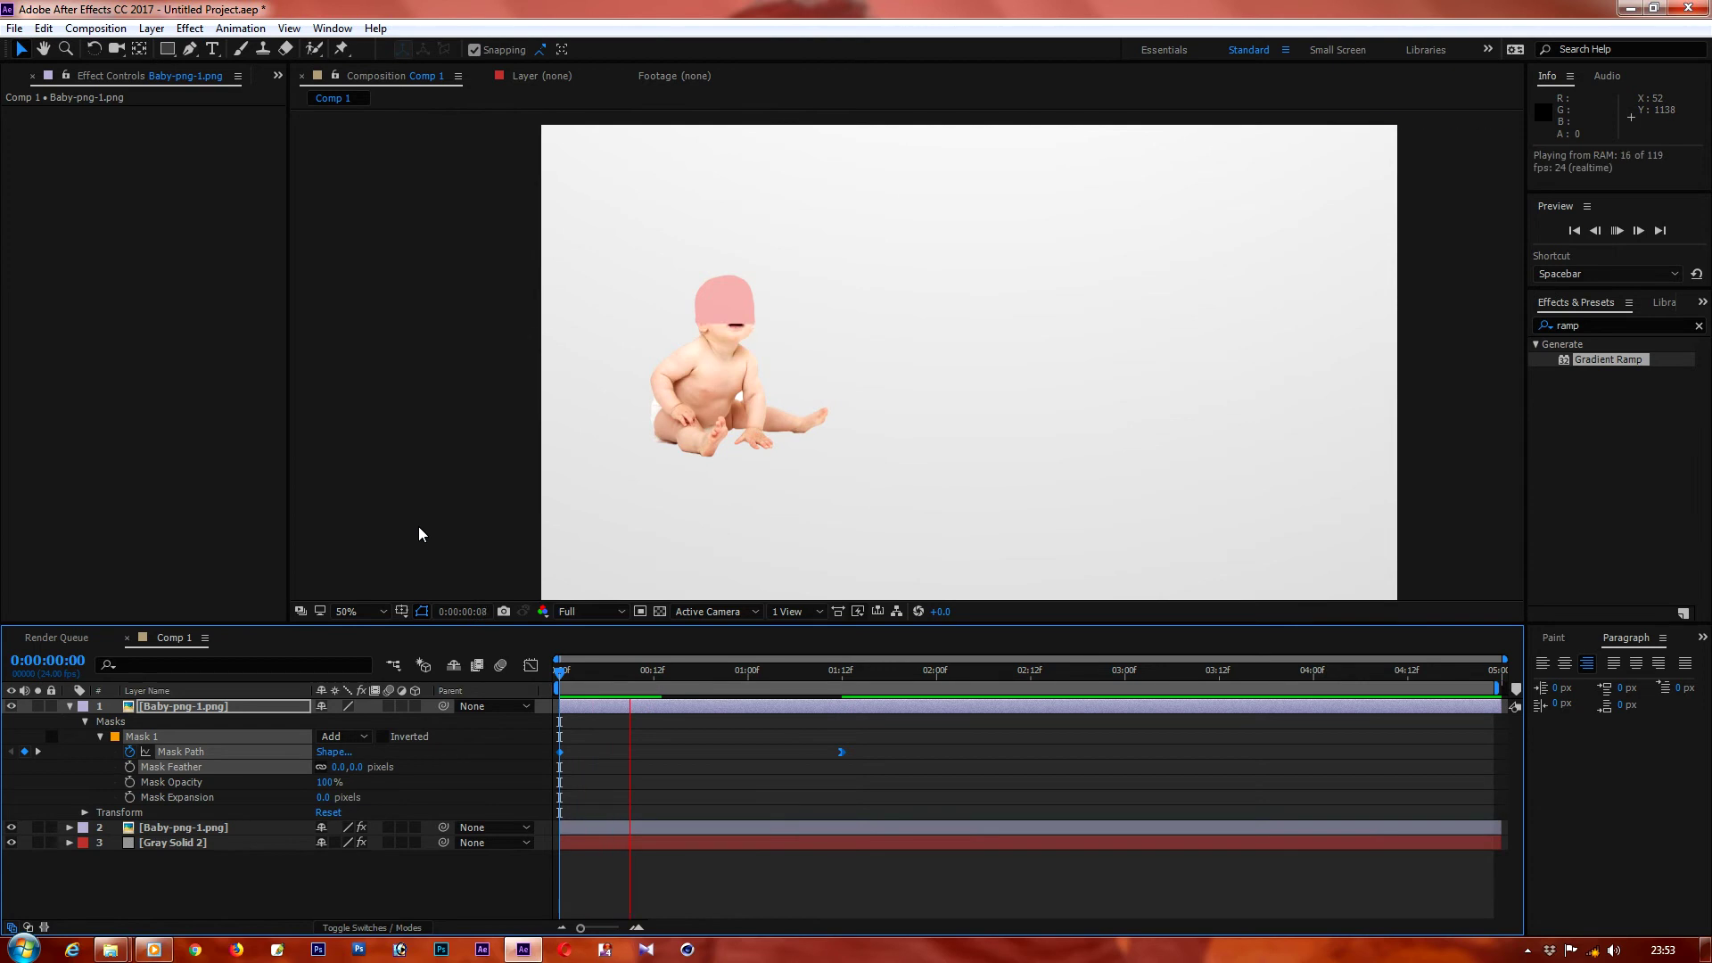
pyautogui.click(746, 675)
pyautogui.press('k')
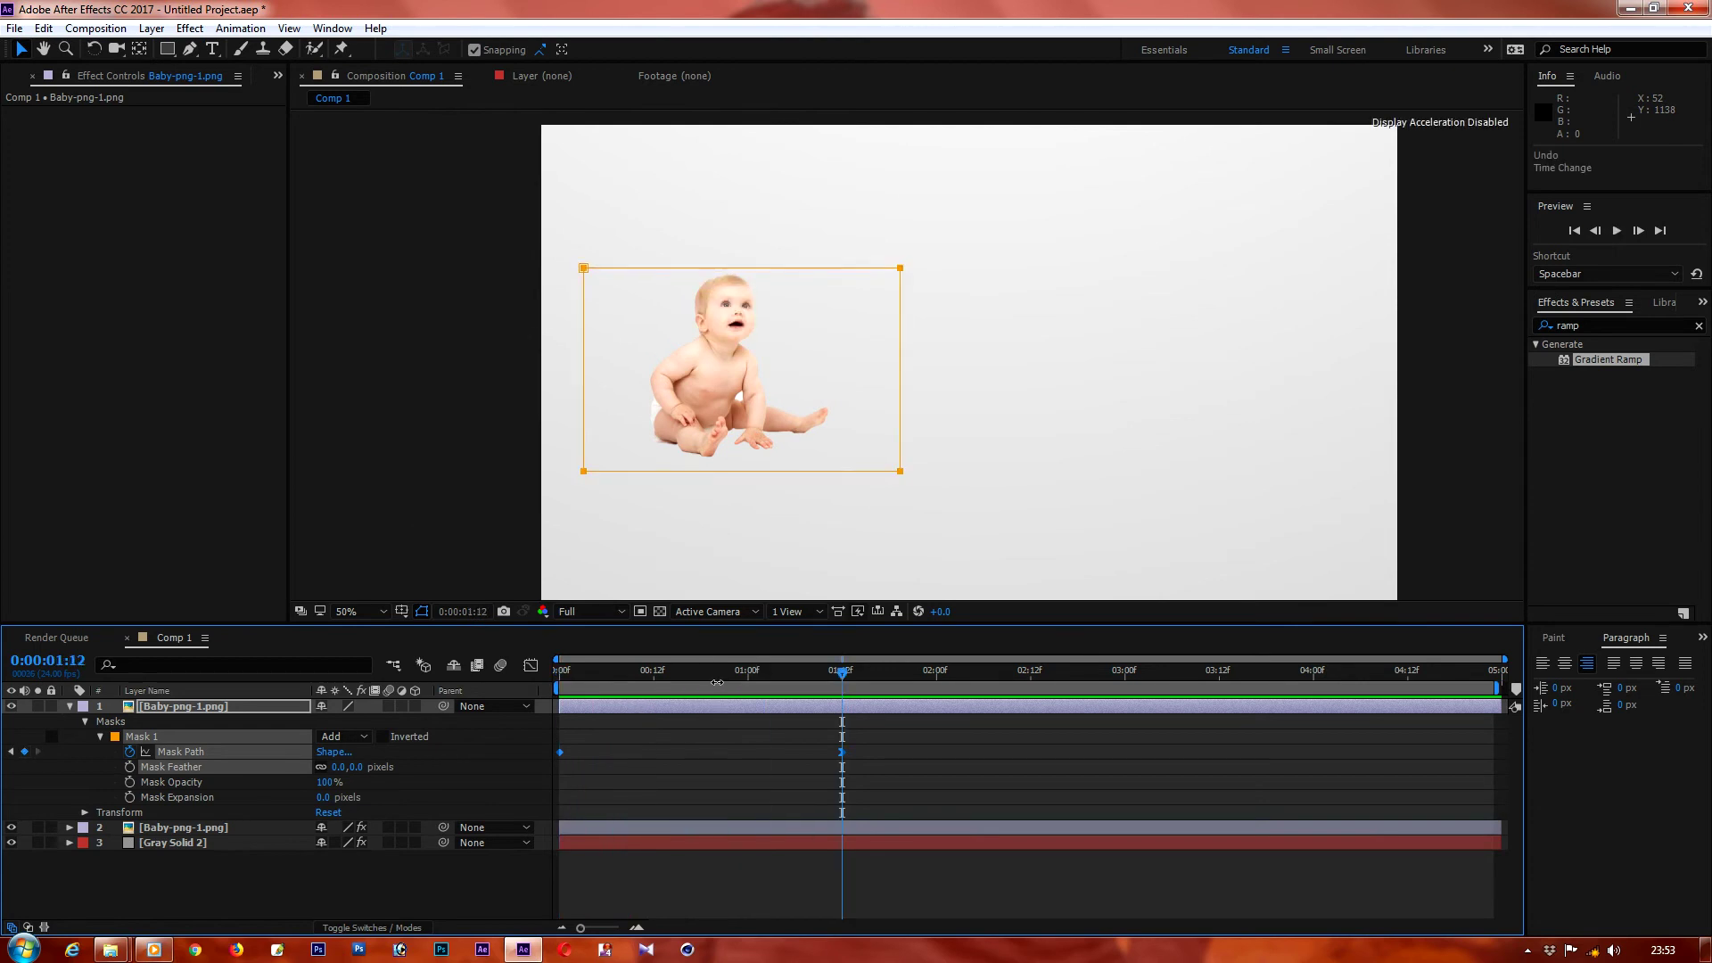
# Step: Apply Easy Ease to both Mask Path keyframes and preview the reveal again
pyautogui.moveTo(876, 735); pyautogui.dragTo(532, 783)
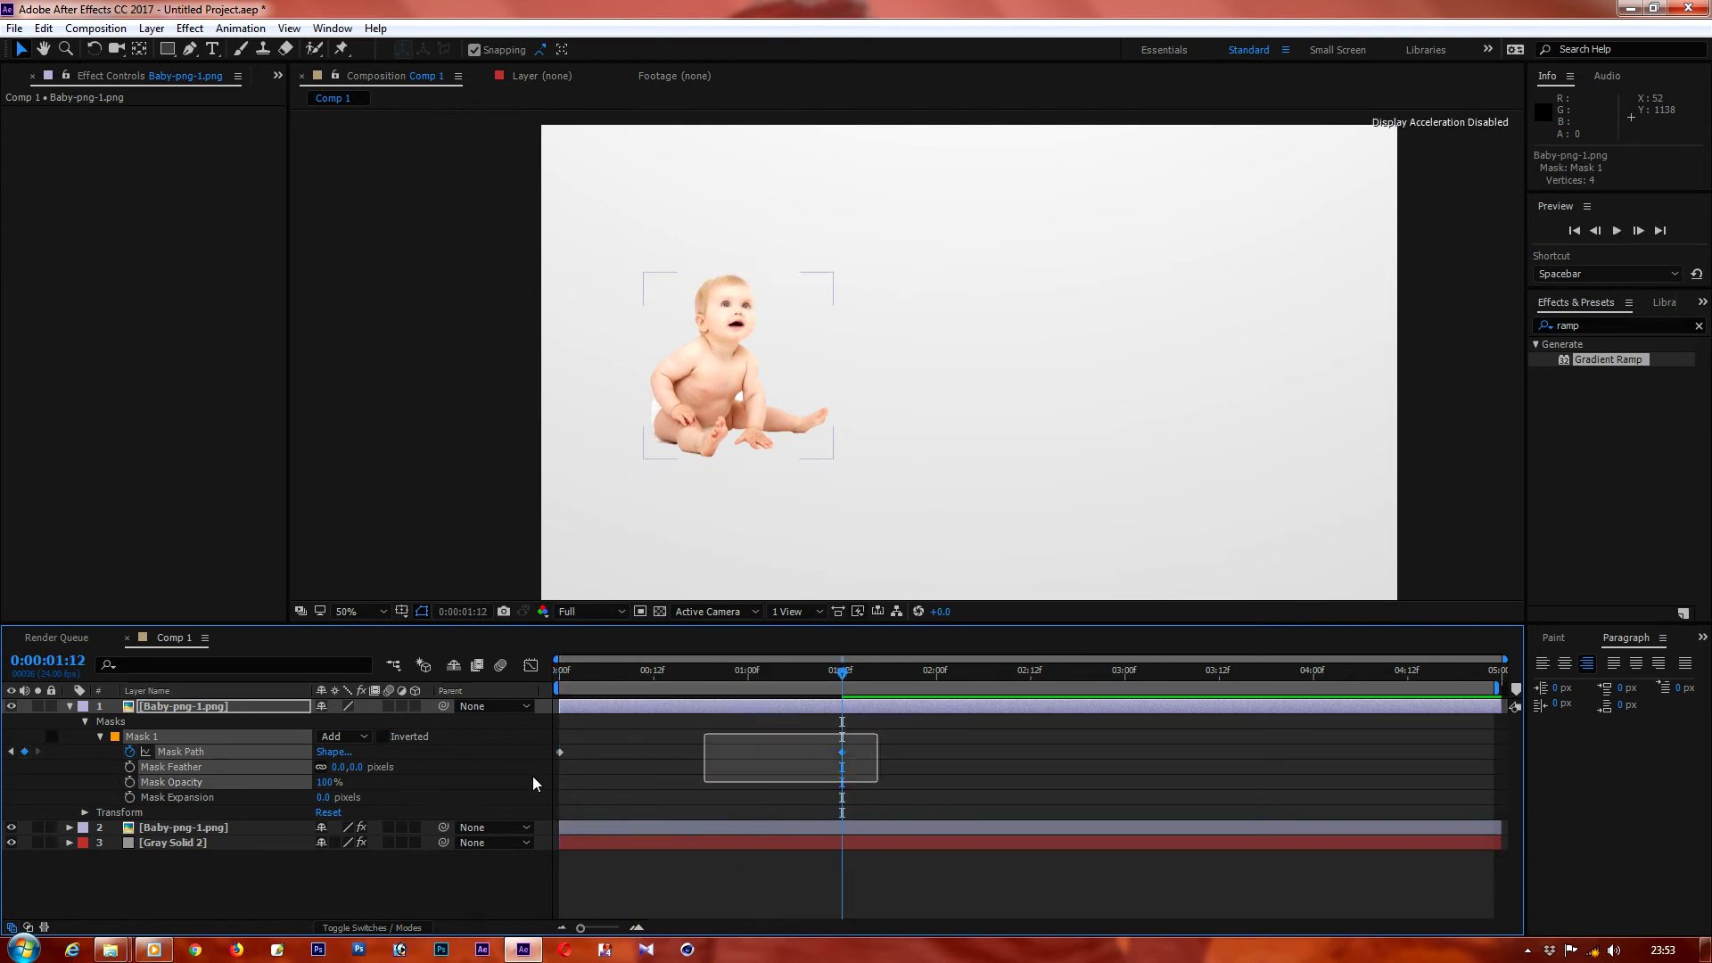
pyautogui.press('Home')
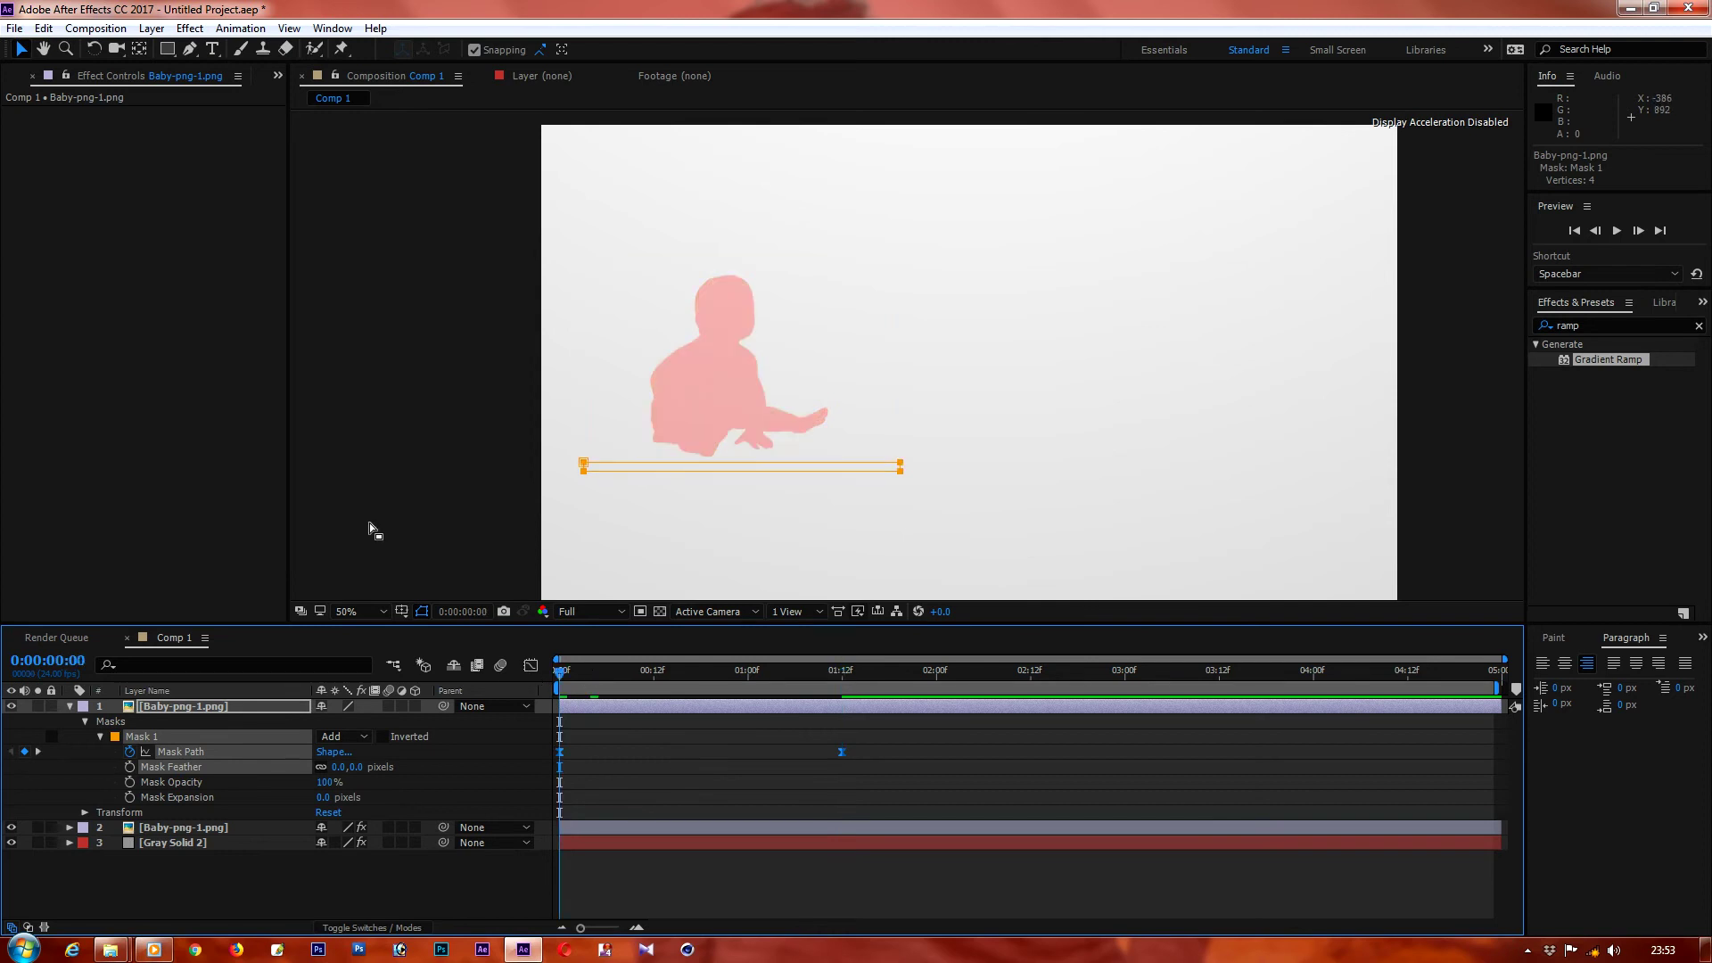
pyautogui.hotkey('ctrl', 'Down')
pyautogui.hotkey('ctrl', 'Down')
pyautogui.press('space')
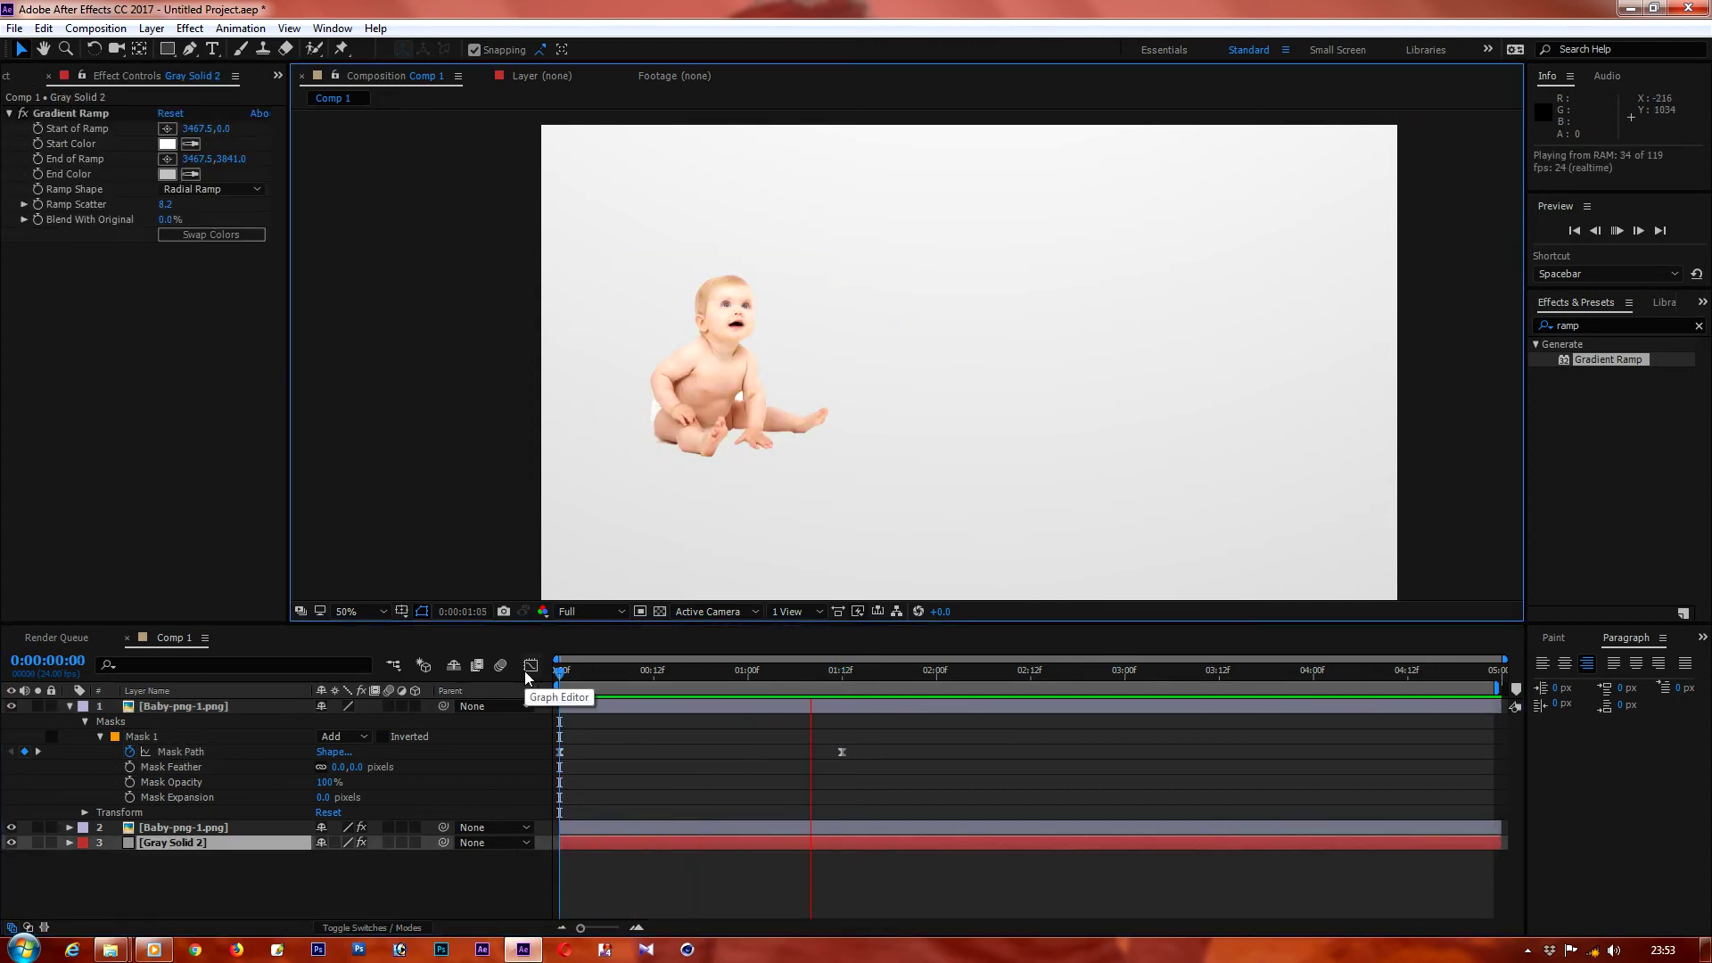
pyautogui.rightClick(183, 869)
pyautogui.click(203, 607)
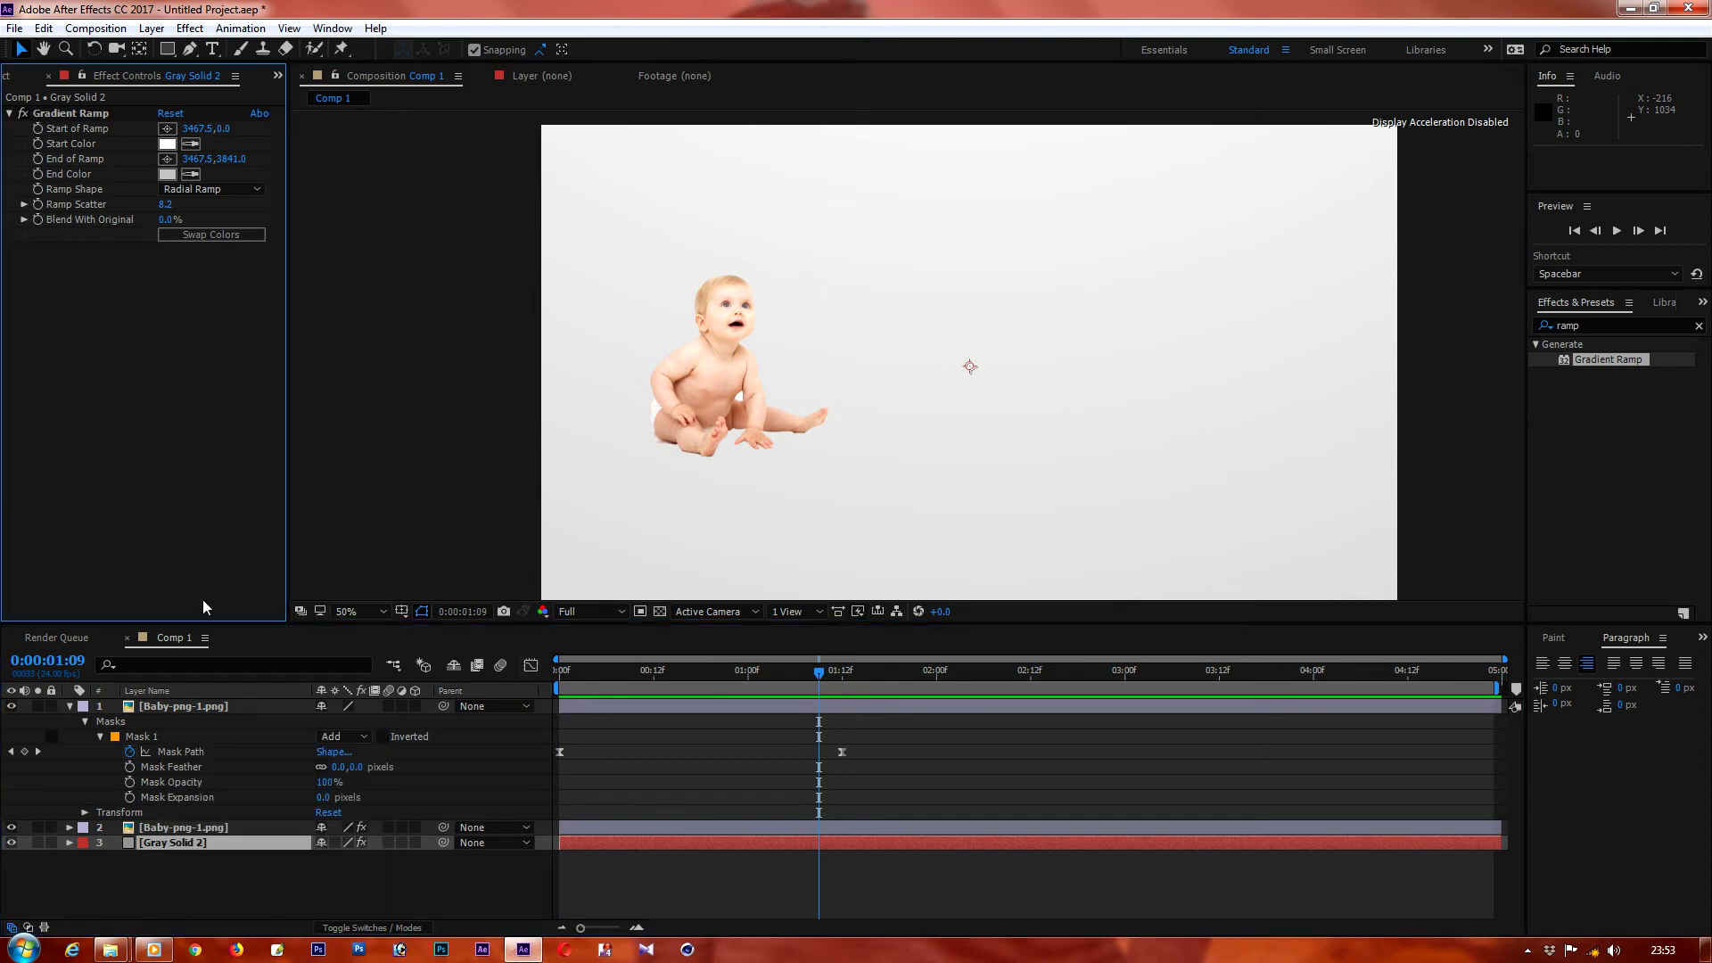
pyautogui.click(71, 706)
# Step: Create a text layer reading '0' to the right of the baby
pyautogui.click(15, 79)
pyautogui.hotkey('ctrl', 't')
pyautogui.click(899, 362)
pyautogui.write('1')
pyautogui.press('BackSpace')
pyautogui.write('0')
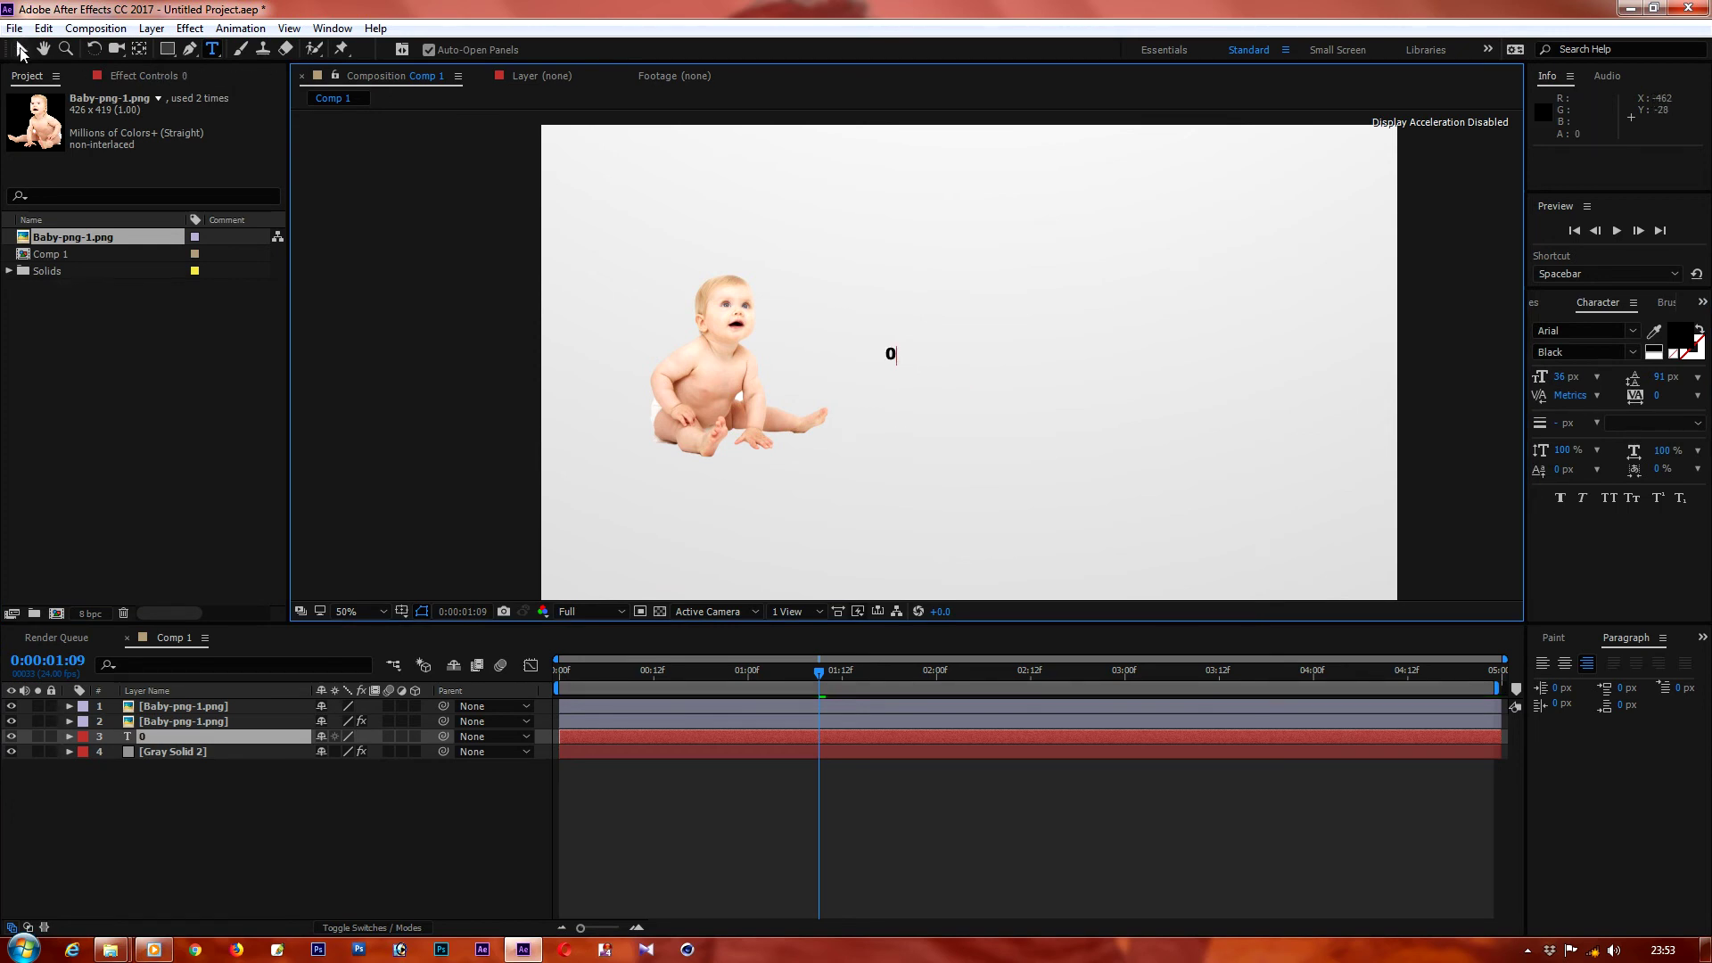
pyautogui.click(20, 49)
# Step: Set the 0 to 199 px Arial Regular and position it right of the baby
pyautogui.moveTo(1572, 381); pyautogui.dragTo(1663, 370)
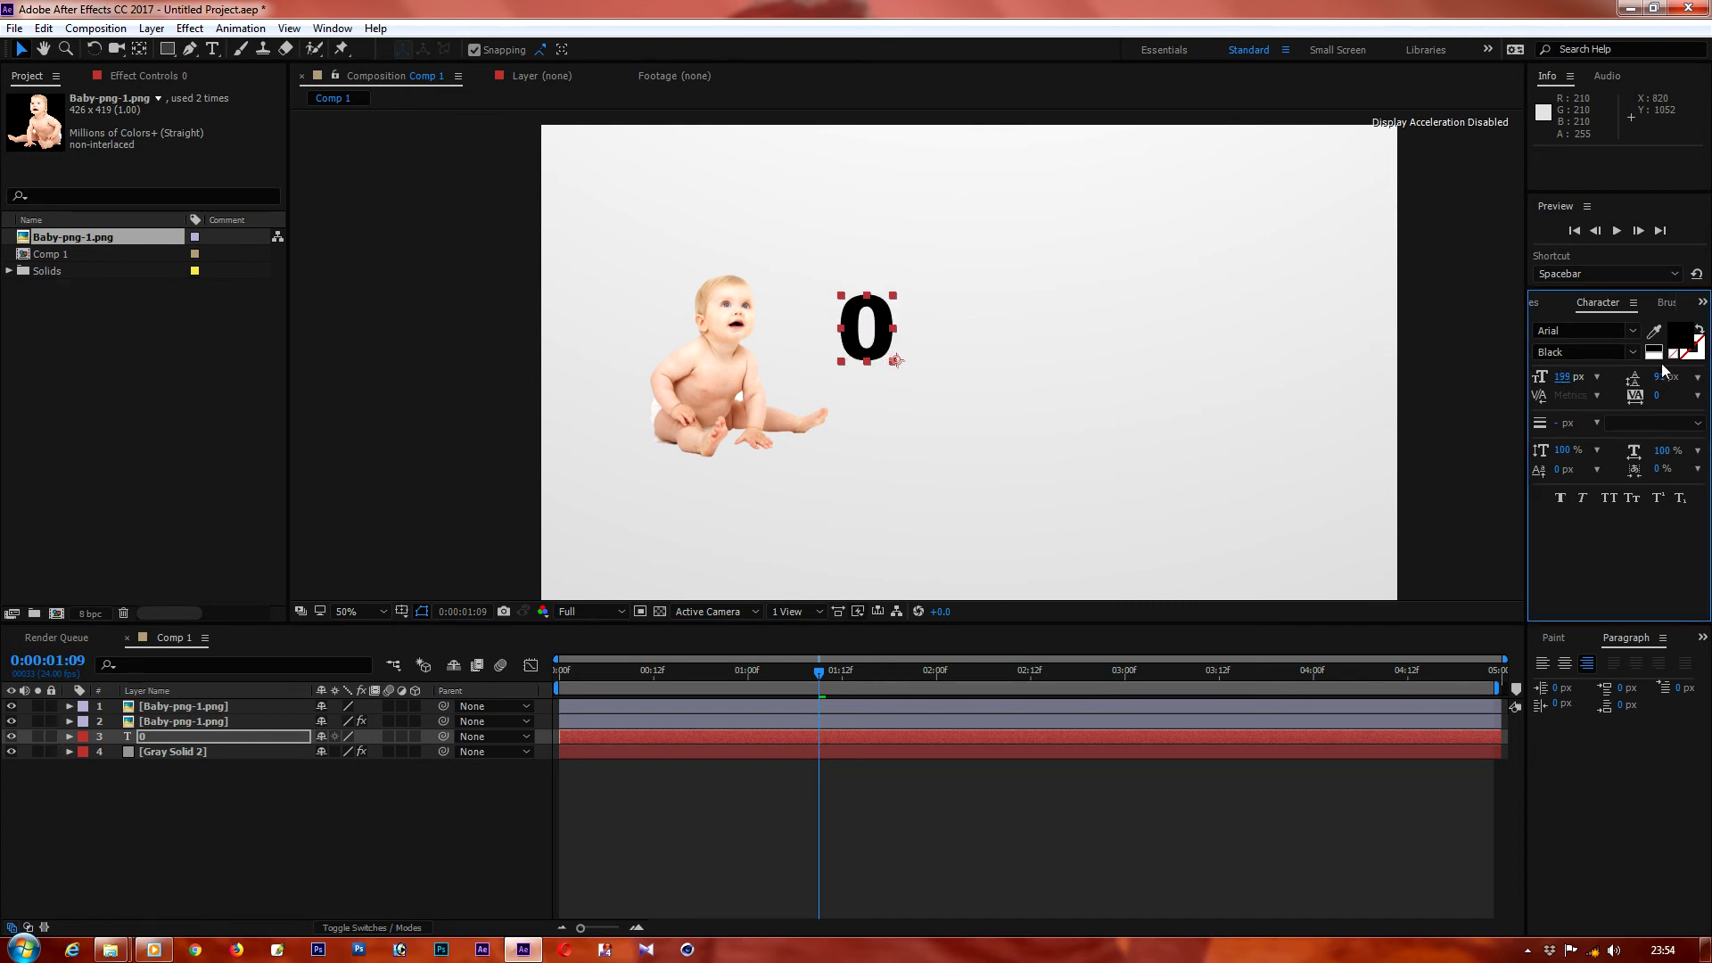
pyautogui.click(1633, 352)
pyautogui.click(1632, 392)
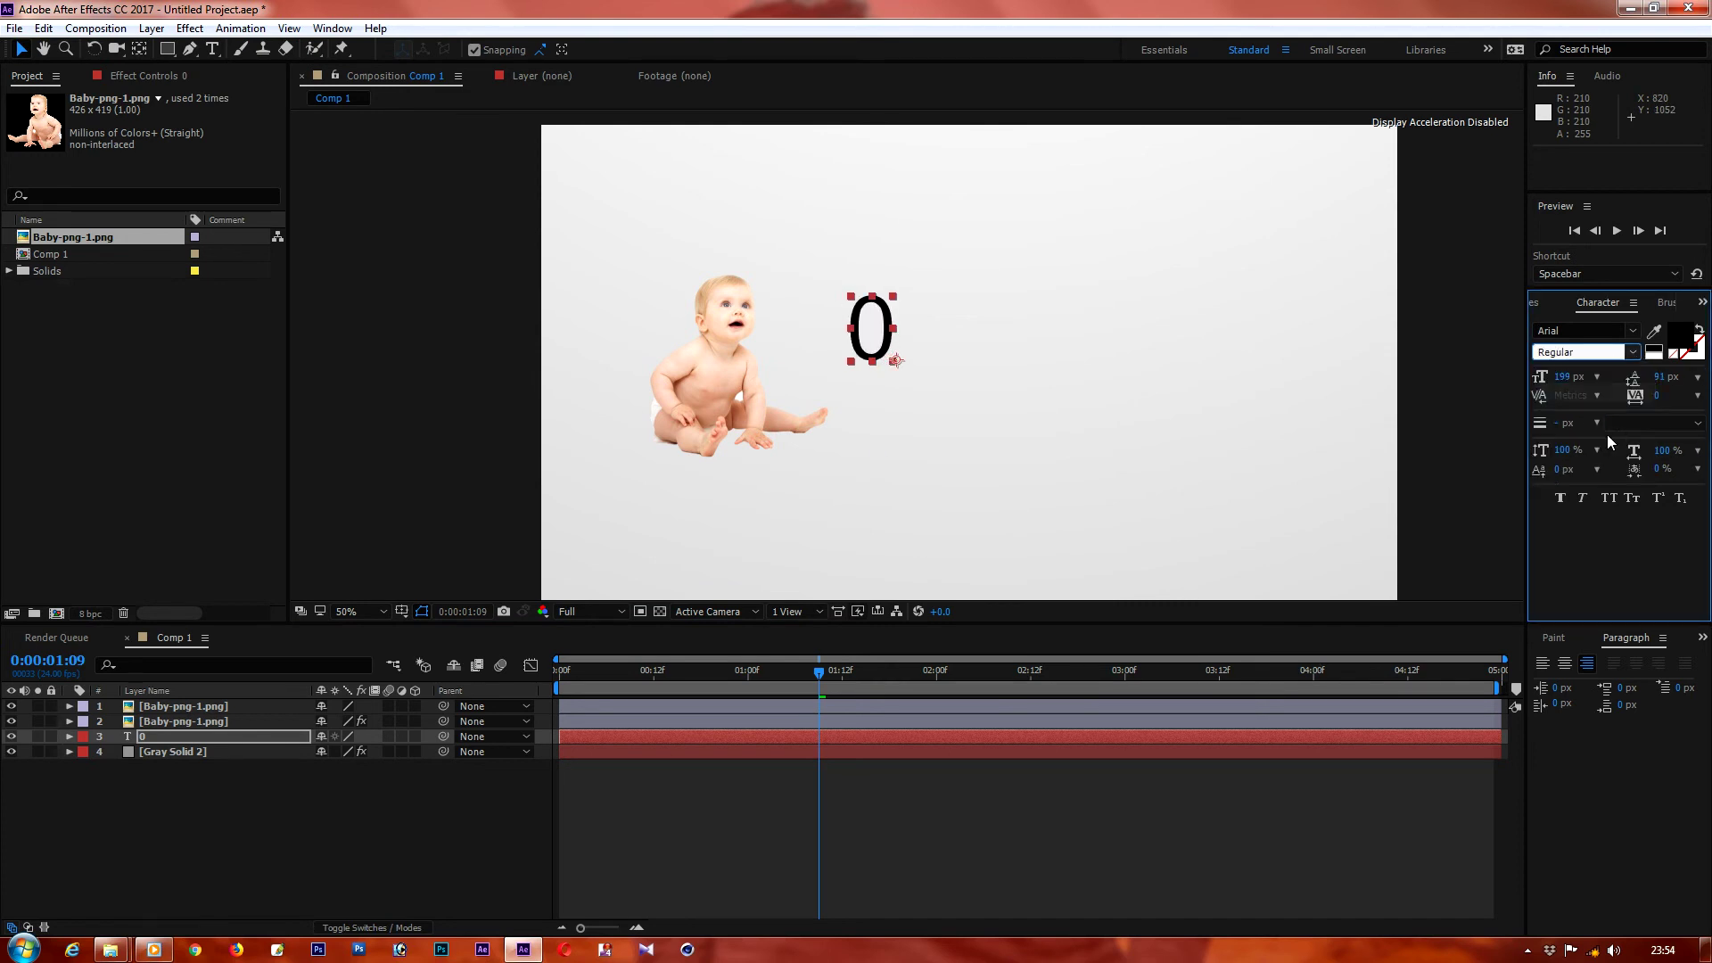
pyautogui.moveTo(894, 359); pyautogui.dragTo(978, 398)
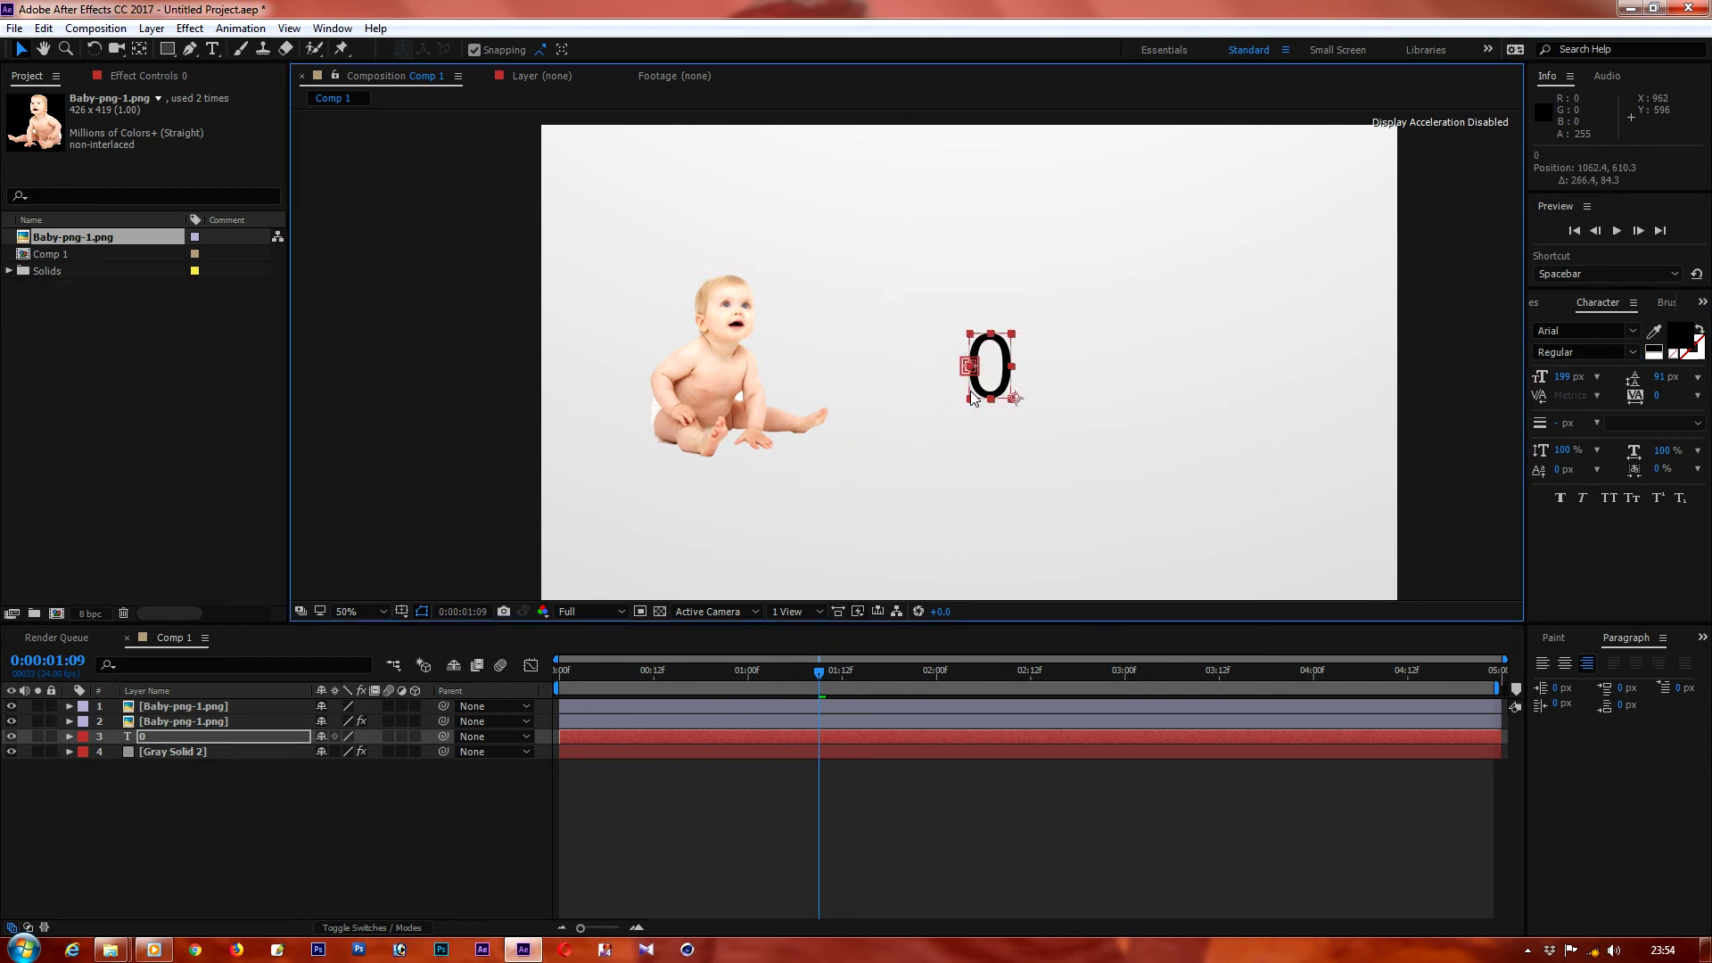
pyautogui.moveTo(819, 675); pyautogui.dragTo(540, 683)
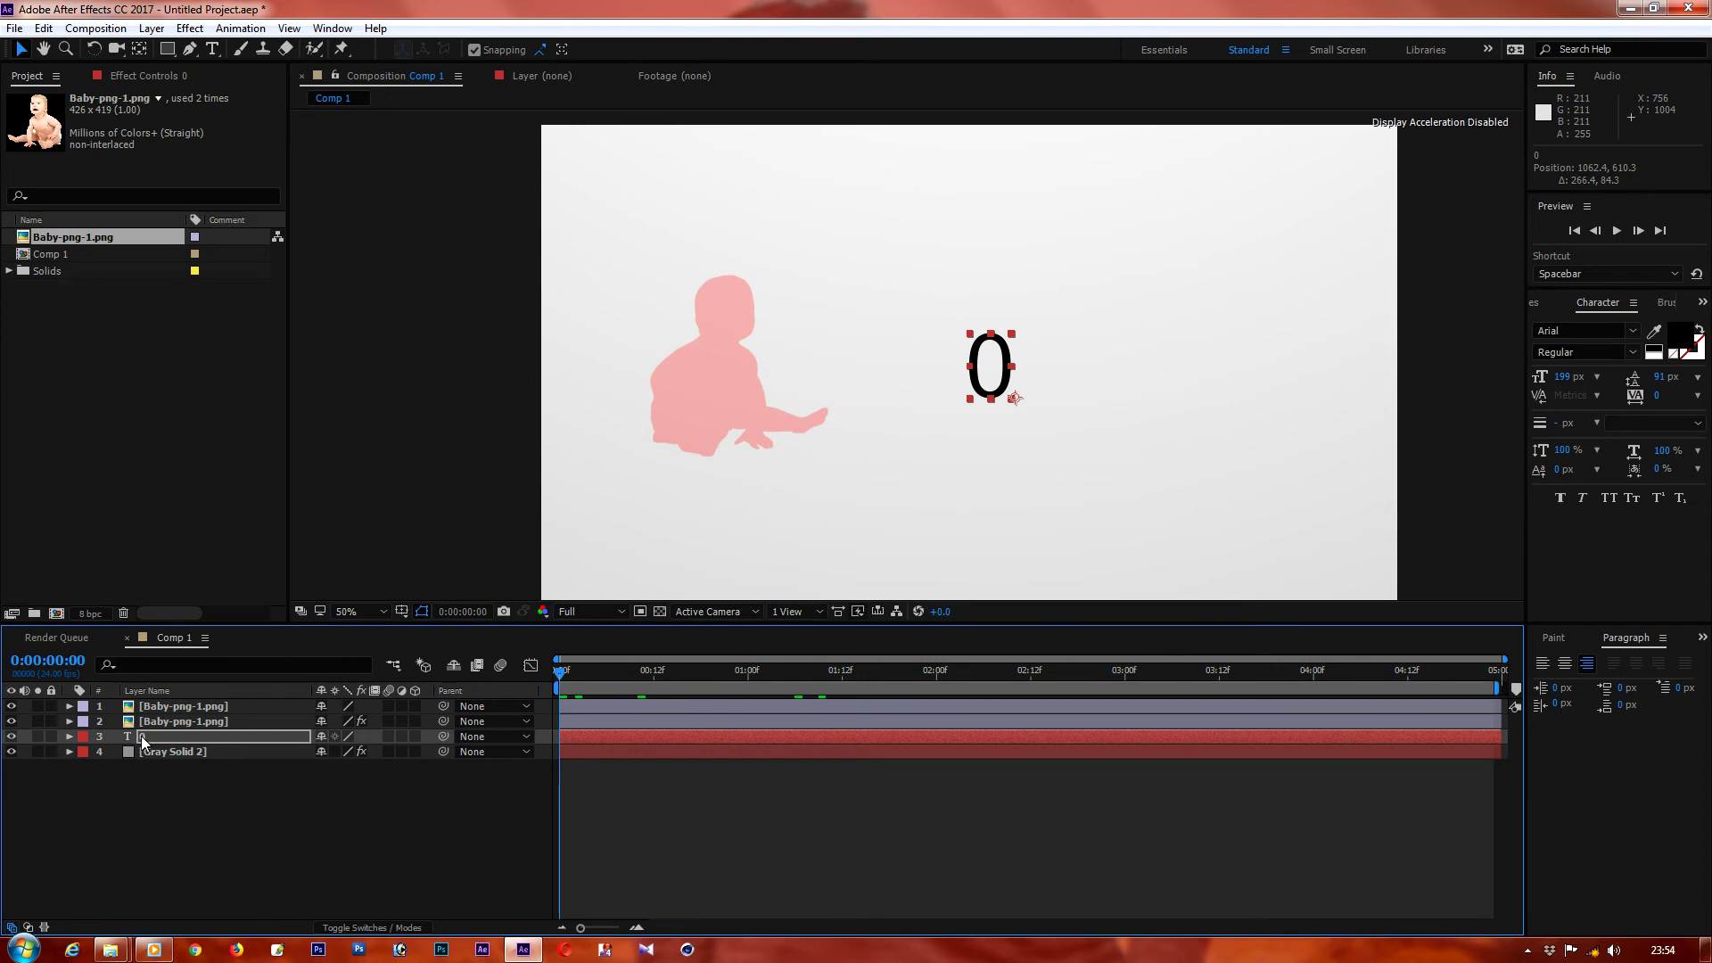
# Step: Move the 0 text layer to the top of the layer stack
pyautogui.moveTo(141, 735); pyautogui.dragTo(157, 705)
pyautogui.click(197, 827)
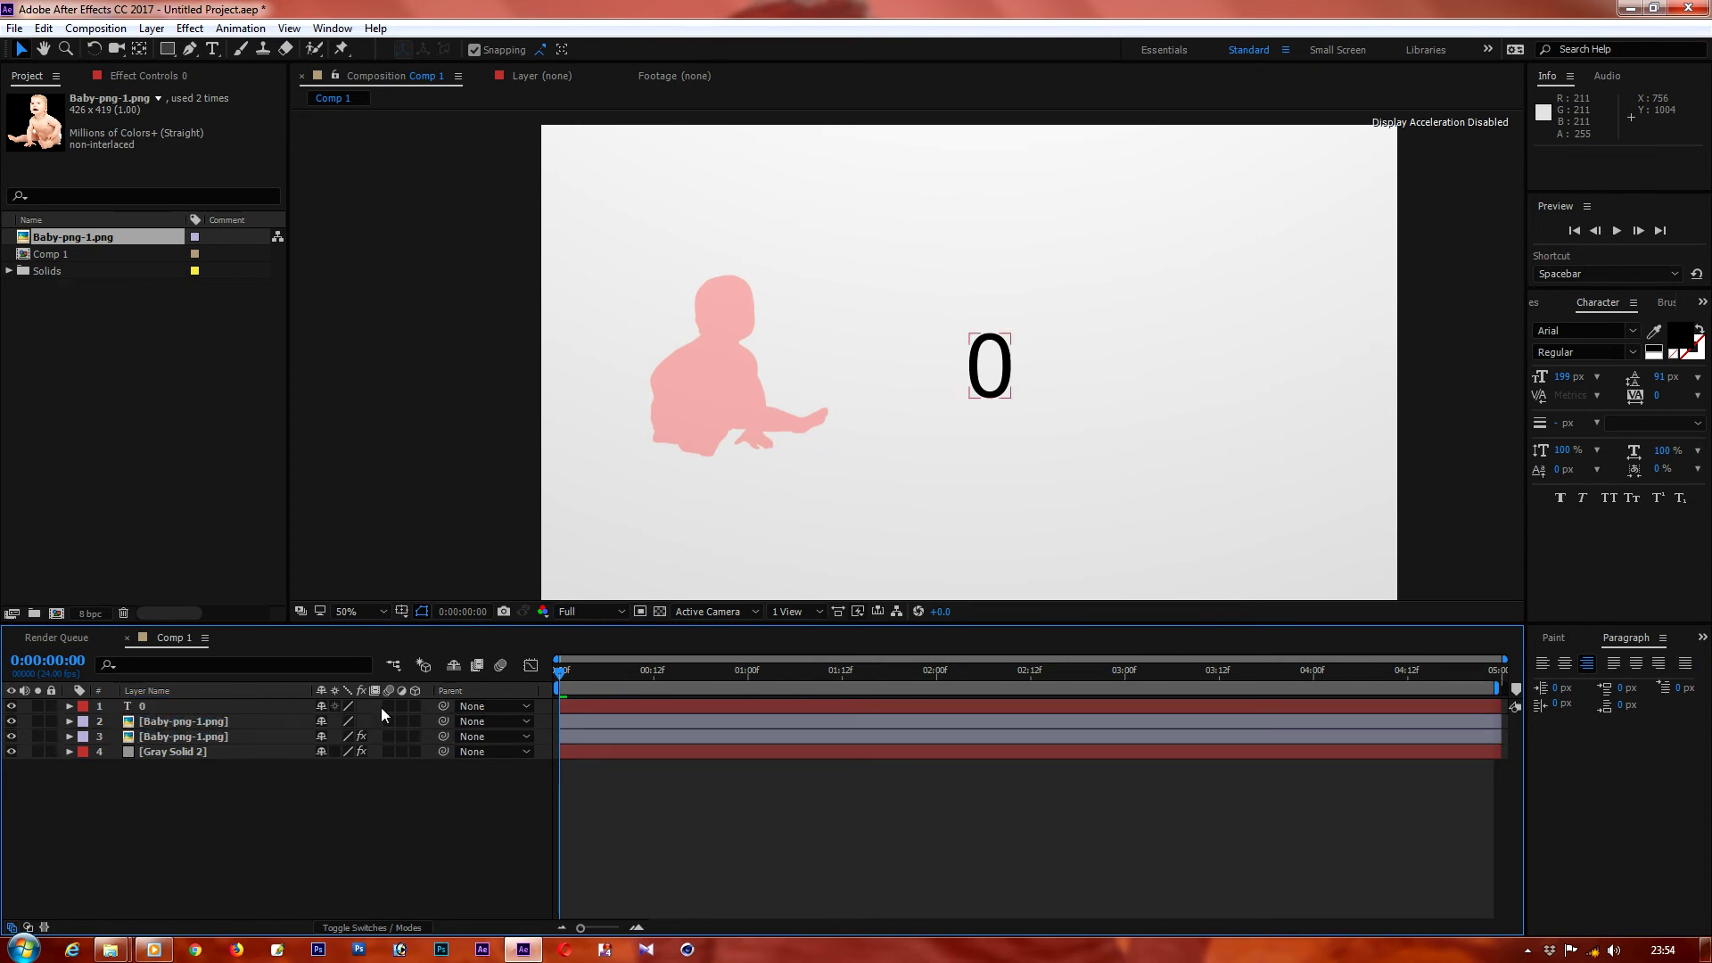
pyautogui.click(198, 708)
# Step: Add a Slider Control effect to the 0 layer and expand its Text and Effects properties
pyautogui.click(188, 30)
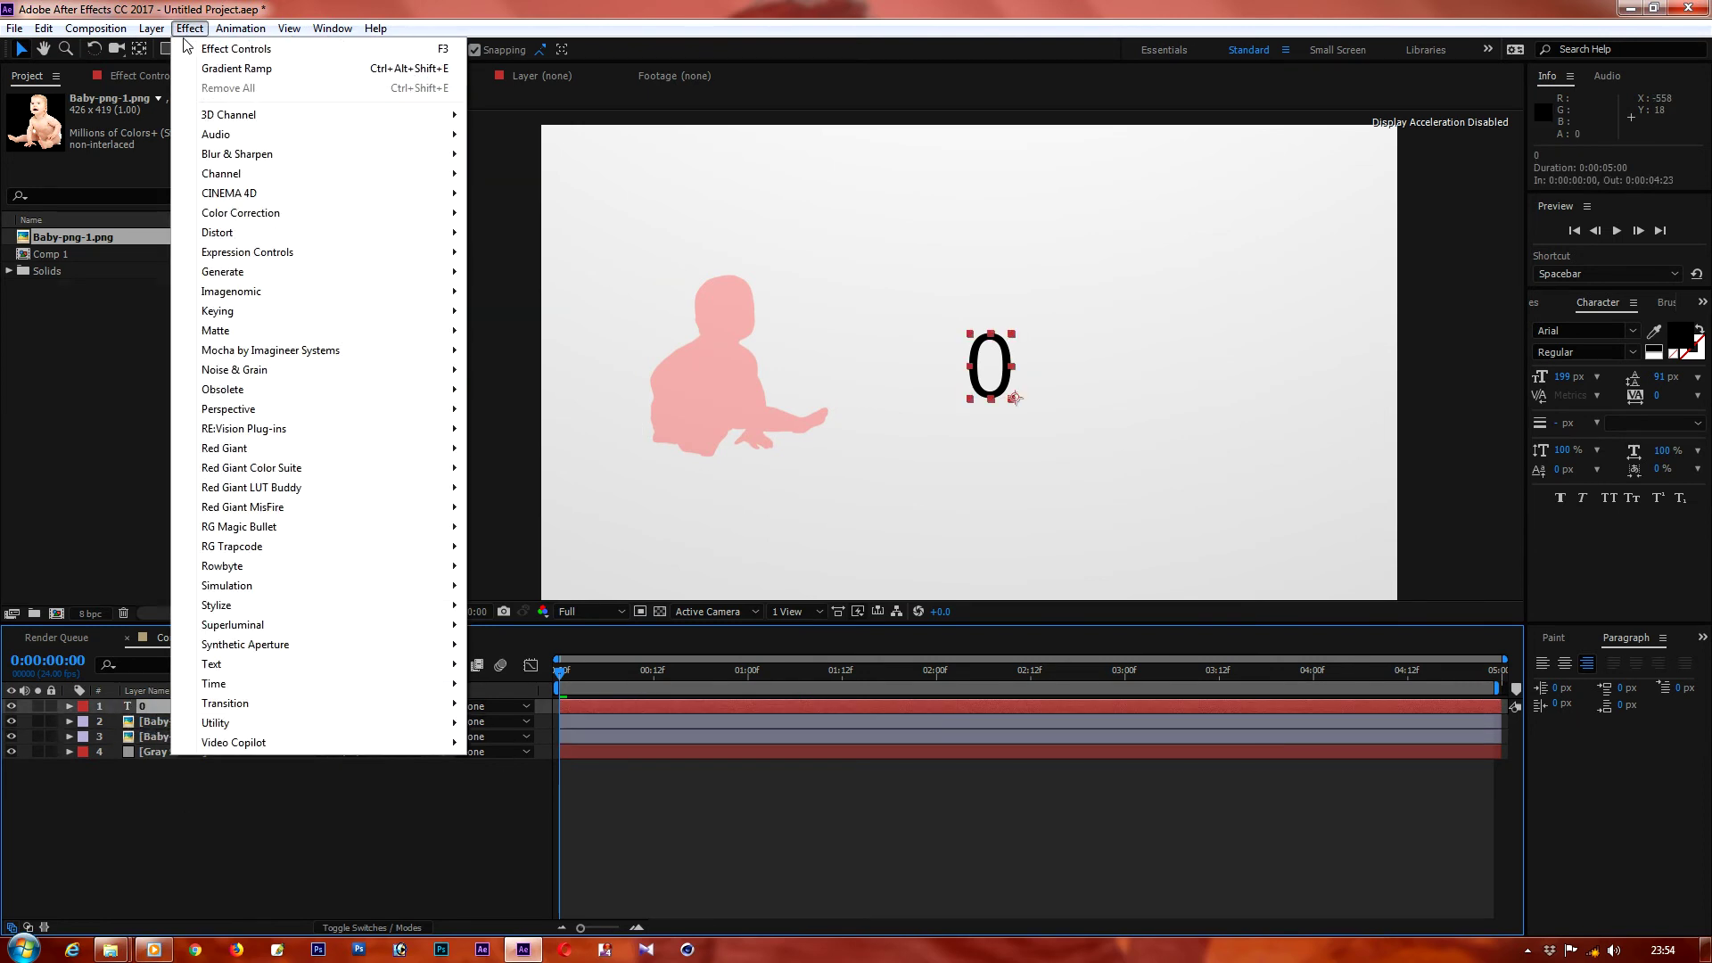
pyautogui.moveTo(233, 253)
pyautogui.click(523, 366)
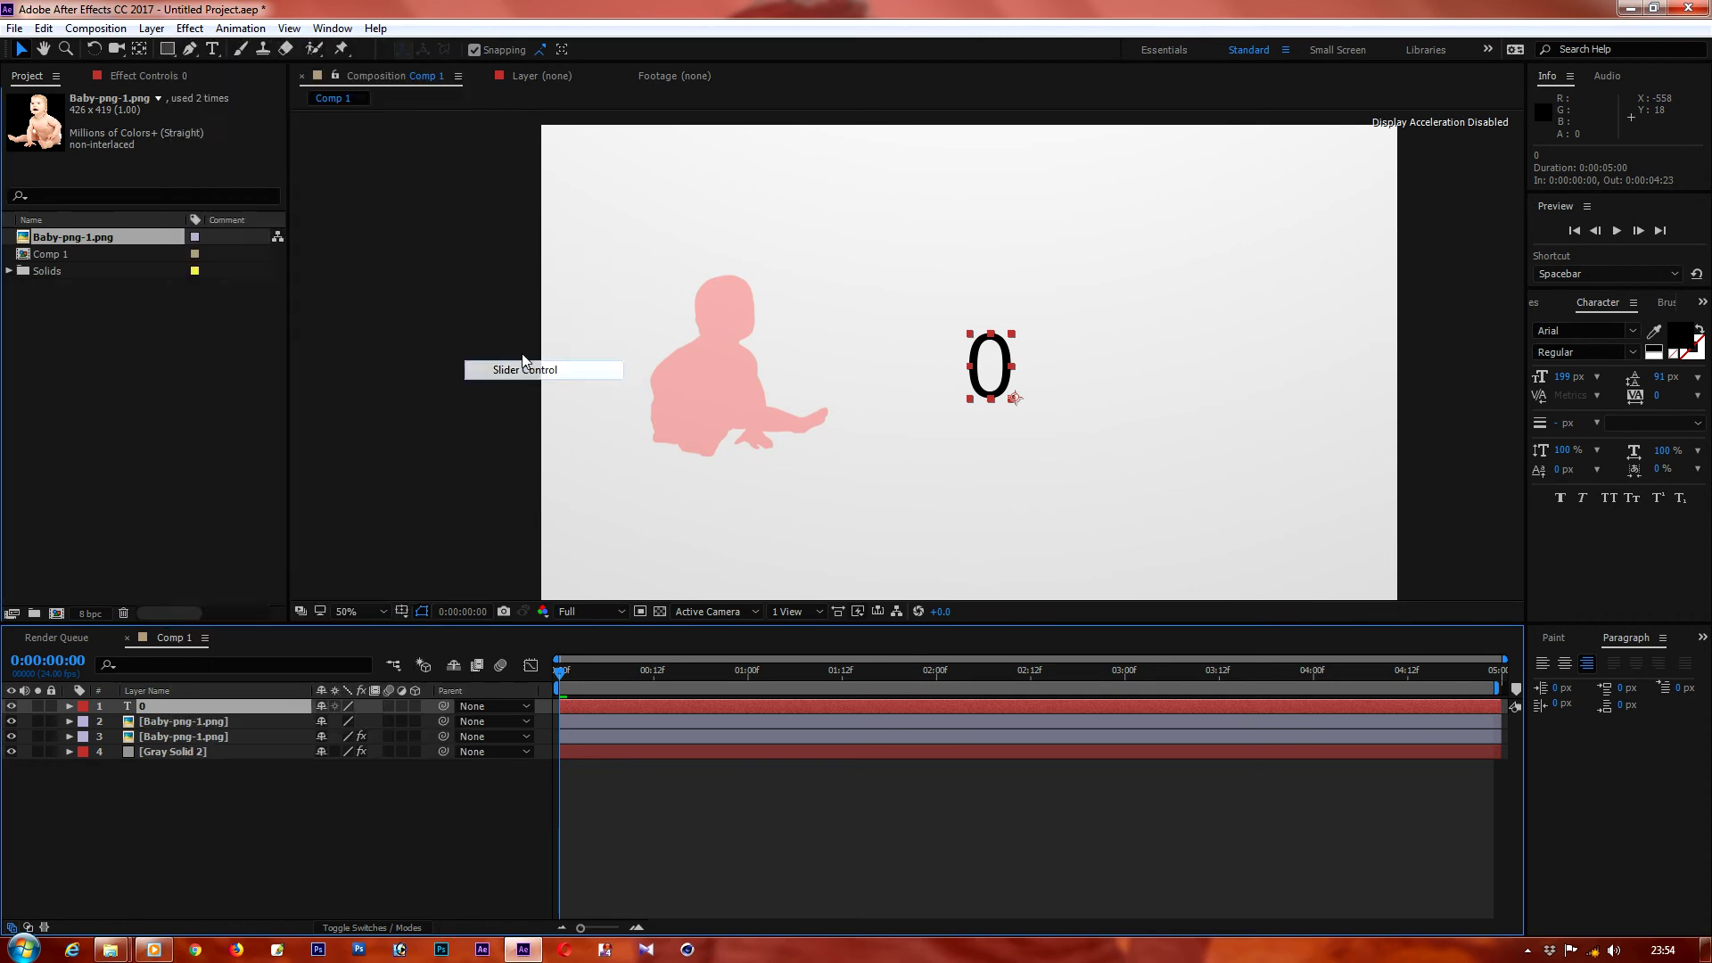
pyautogui.click(69, 701)
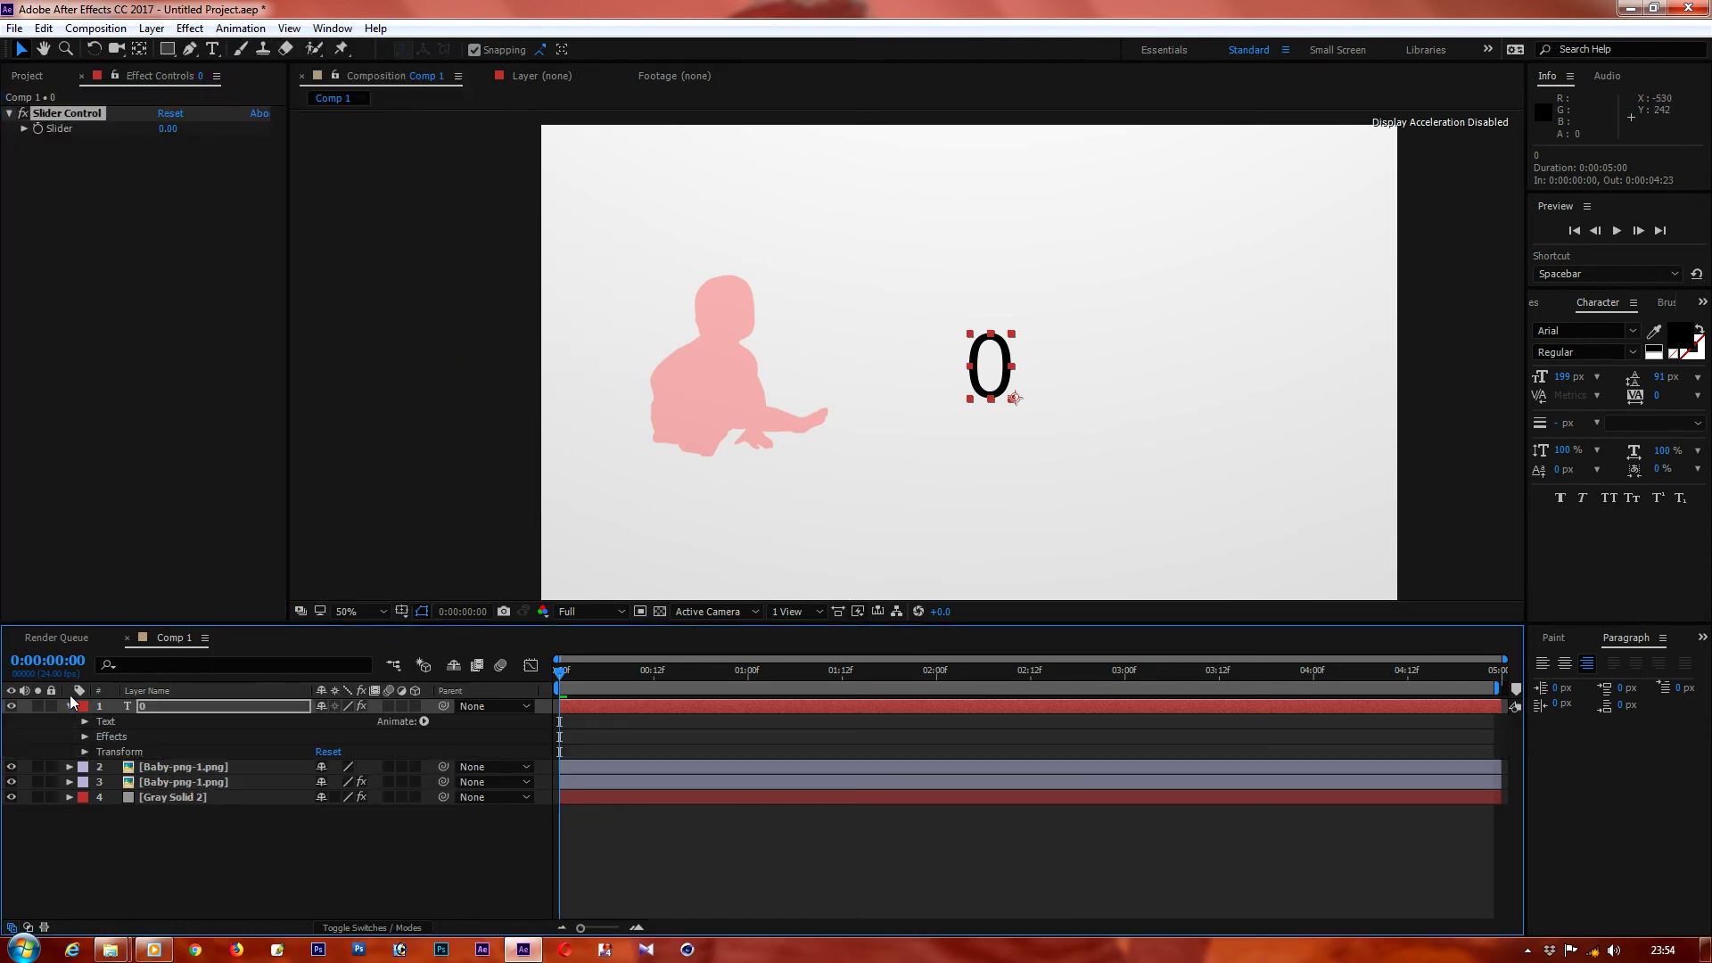
pyautogui.click(84, 721)
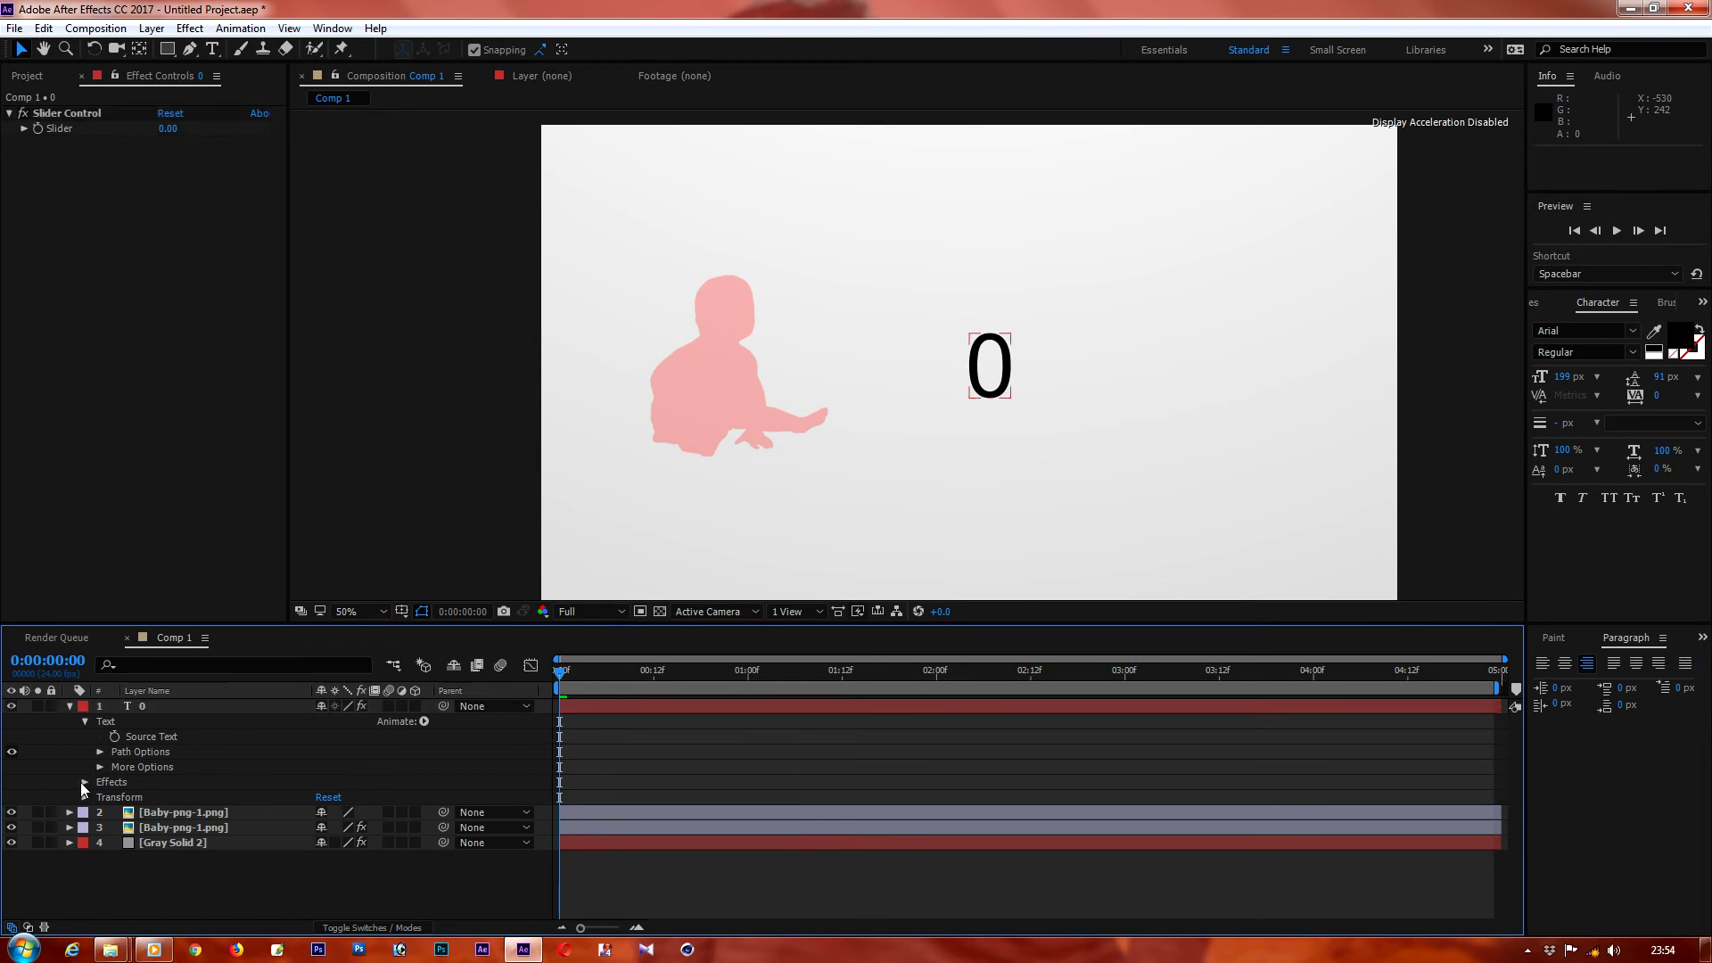
pyautogui.click(82, 782)
# Step: Give the 0 layer's Source Text the expression Math.round(effect("Slider Control")("Slider"))
pyautogui.click(100, 797)
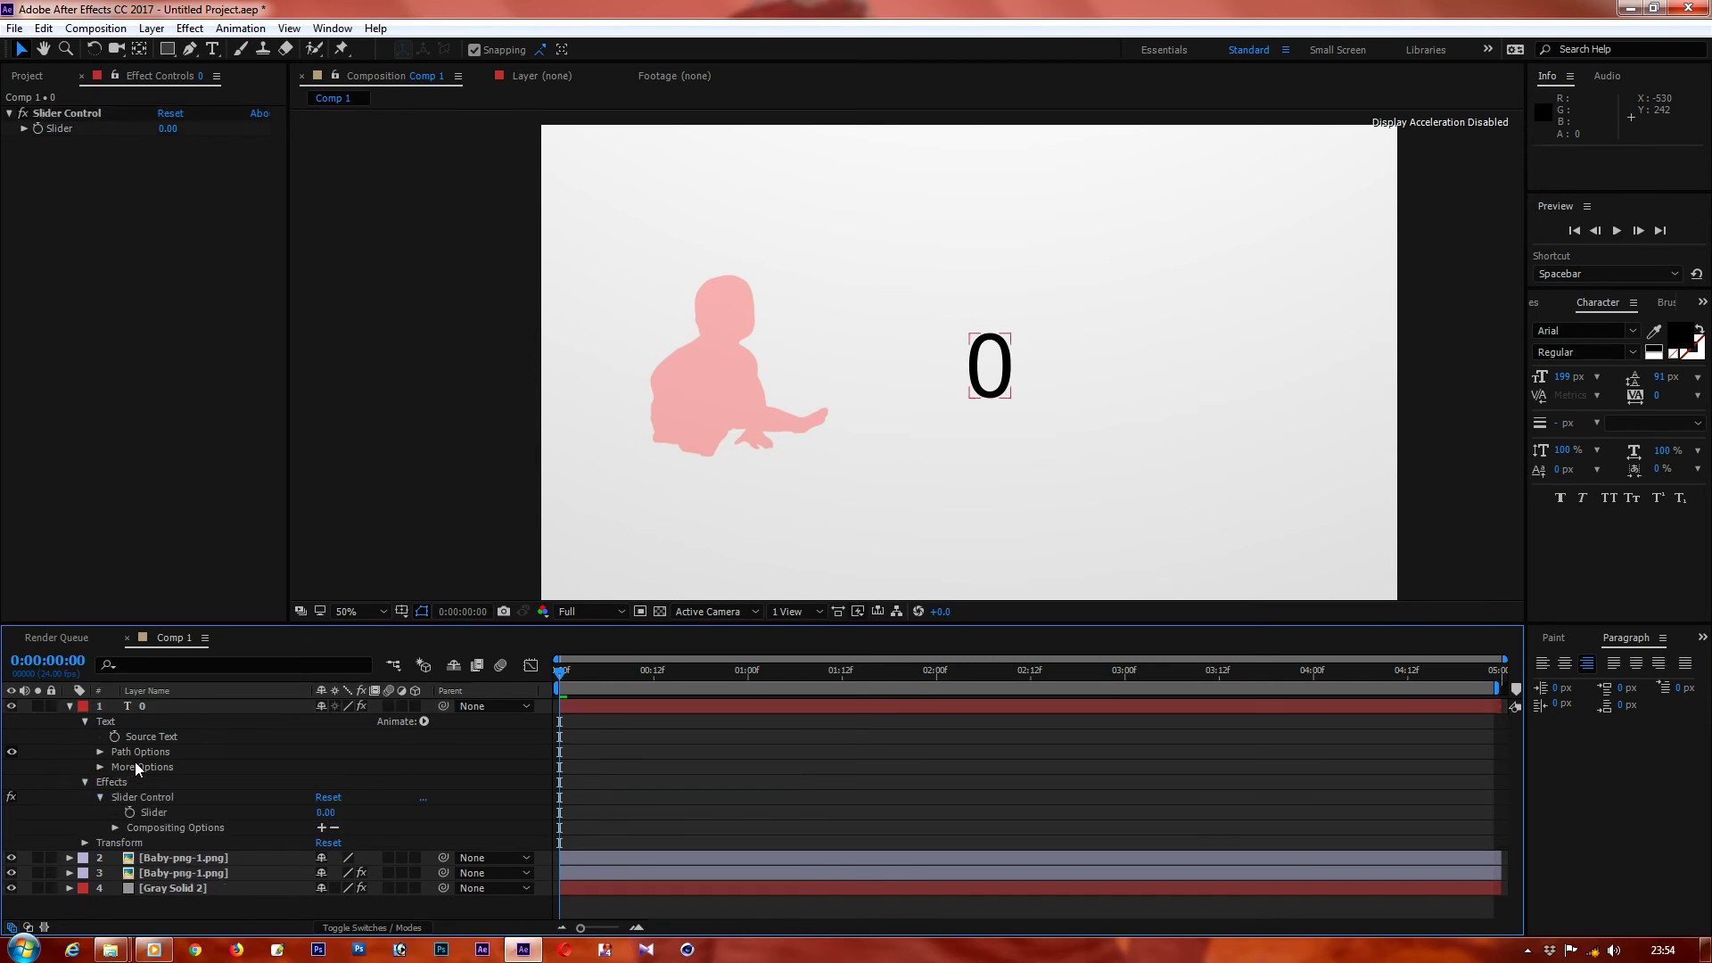
pyautogui.keyDown('alt'); pyautogui.click(115, 736); pyautogui.keyUp('alt')
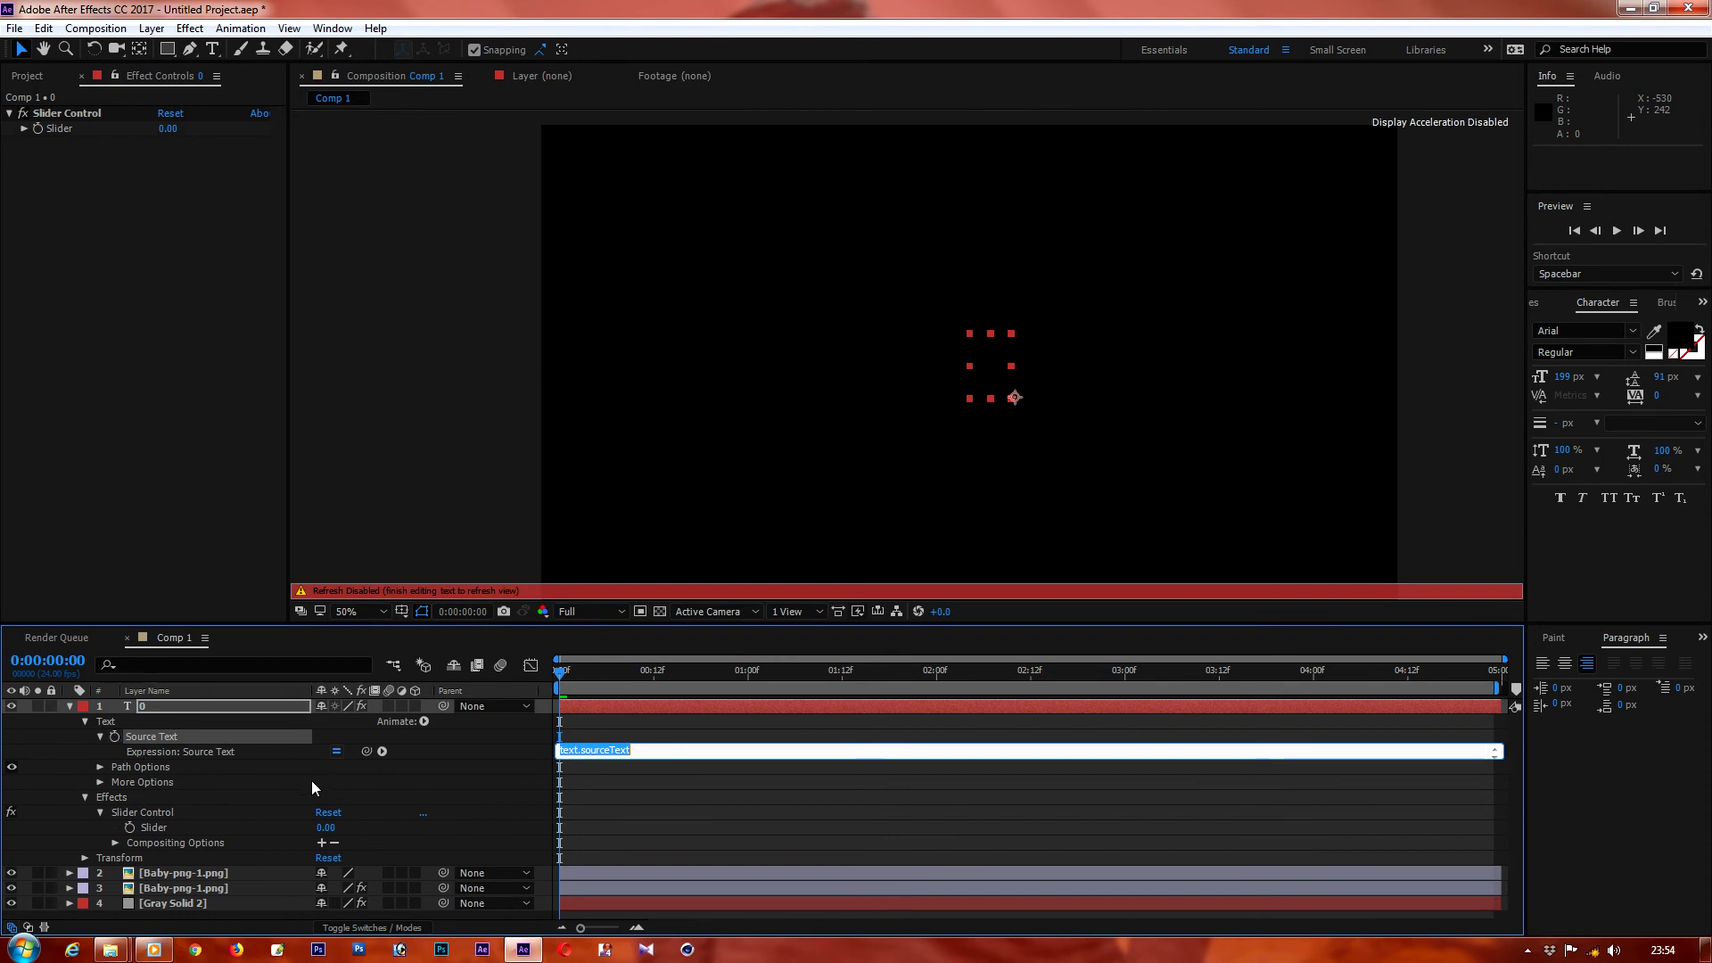
pyautogui.moveTo(366, 751); pyautogui.dragTo(154, 827)
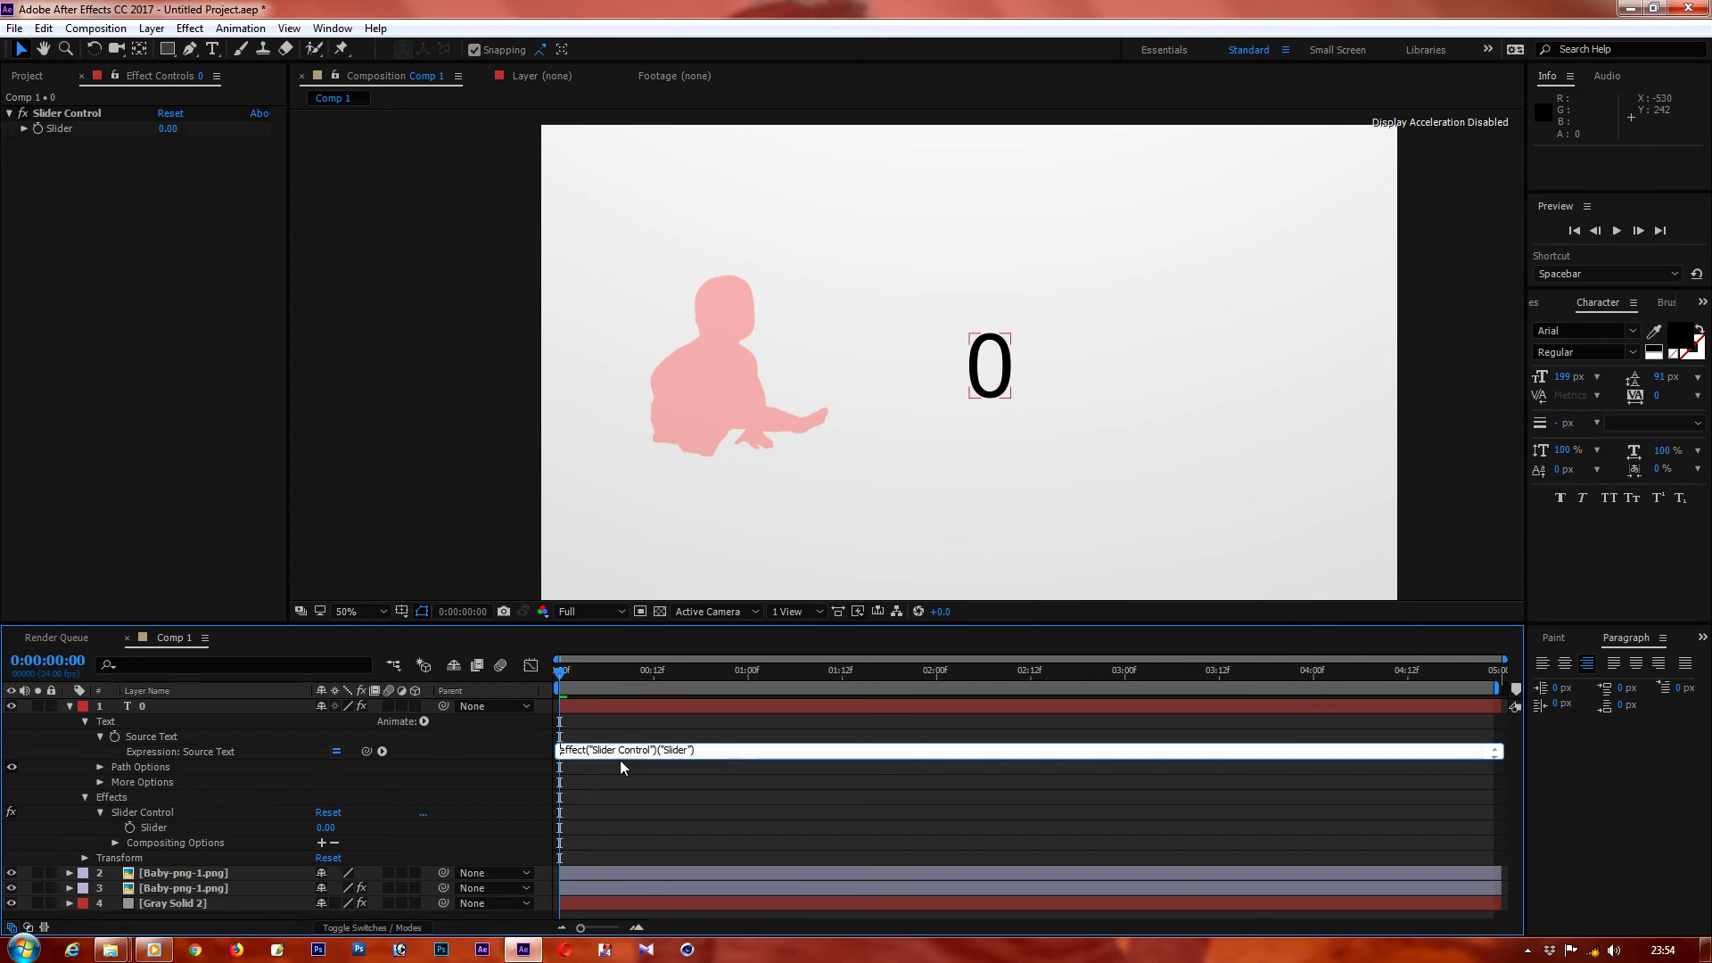
pyautogui.write('Math')
pyautogui.write('.rou')
pyautogui.write('nd(')
pyautogui.click(740, 798)
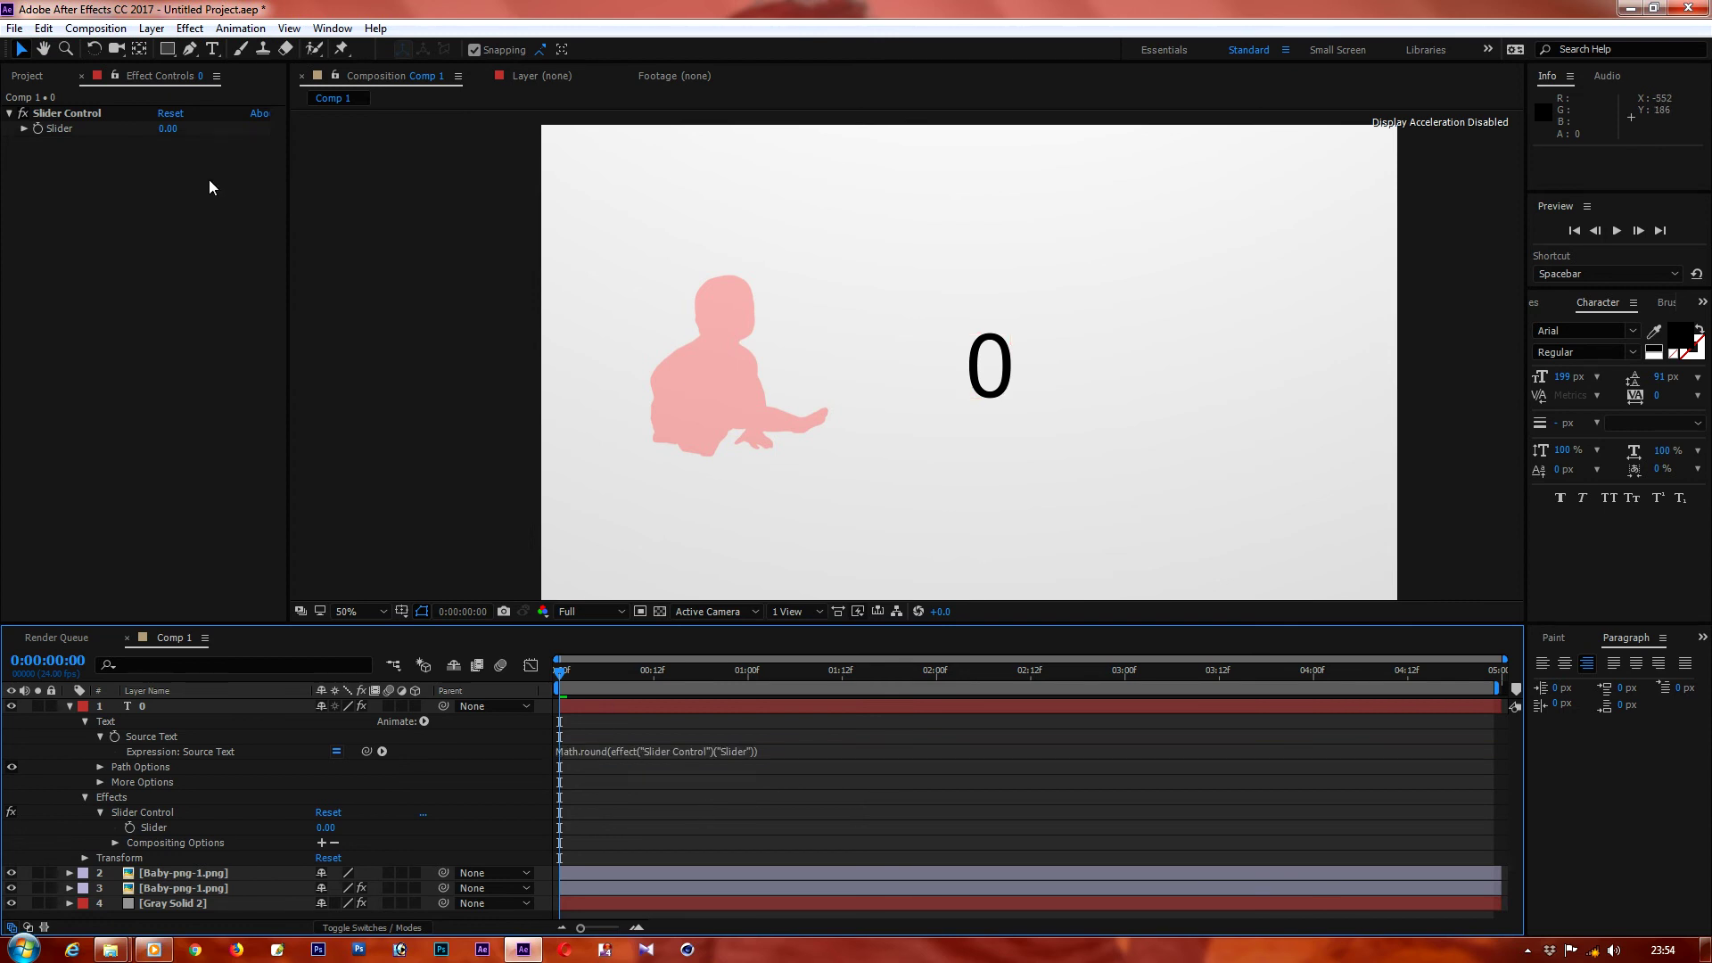
# Step: Show the baby layer's mask properties and select the 0 layer's Slider Control effect
pyautogui.click(565, 730)
pyautogui.click(584, 881)
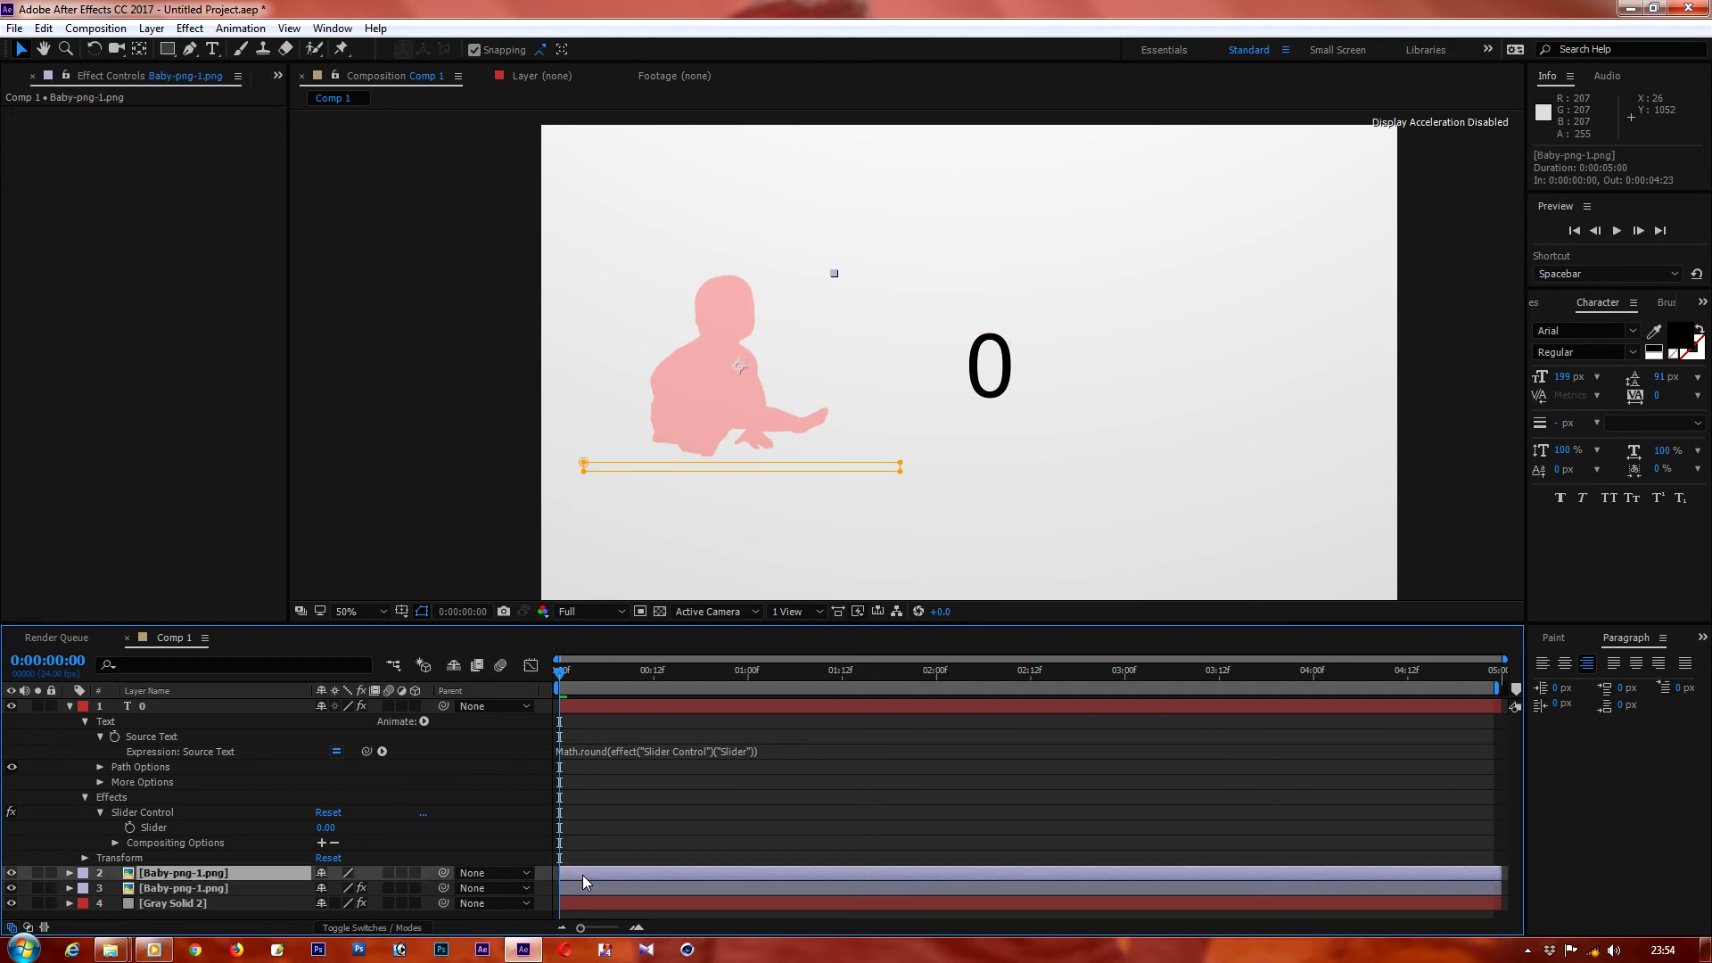
pyautogui.press('m')
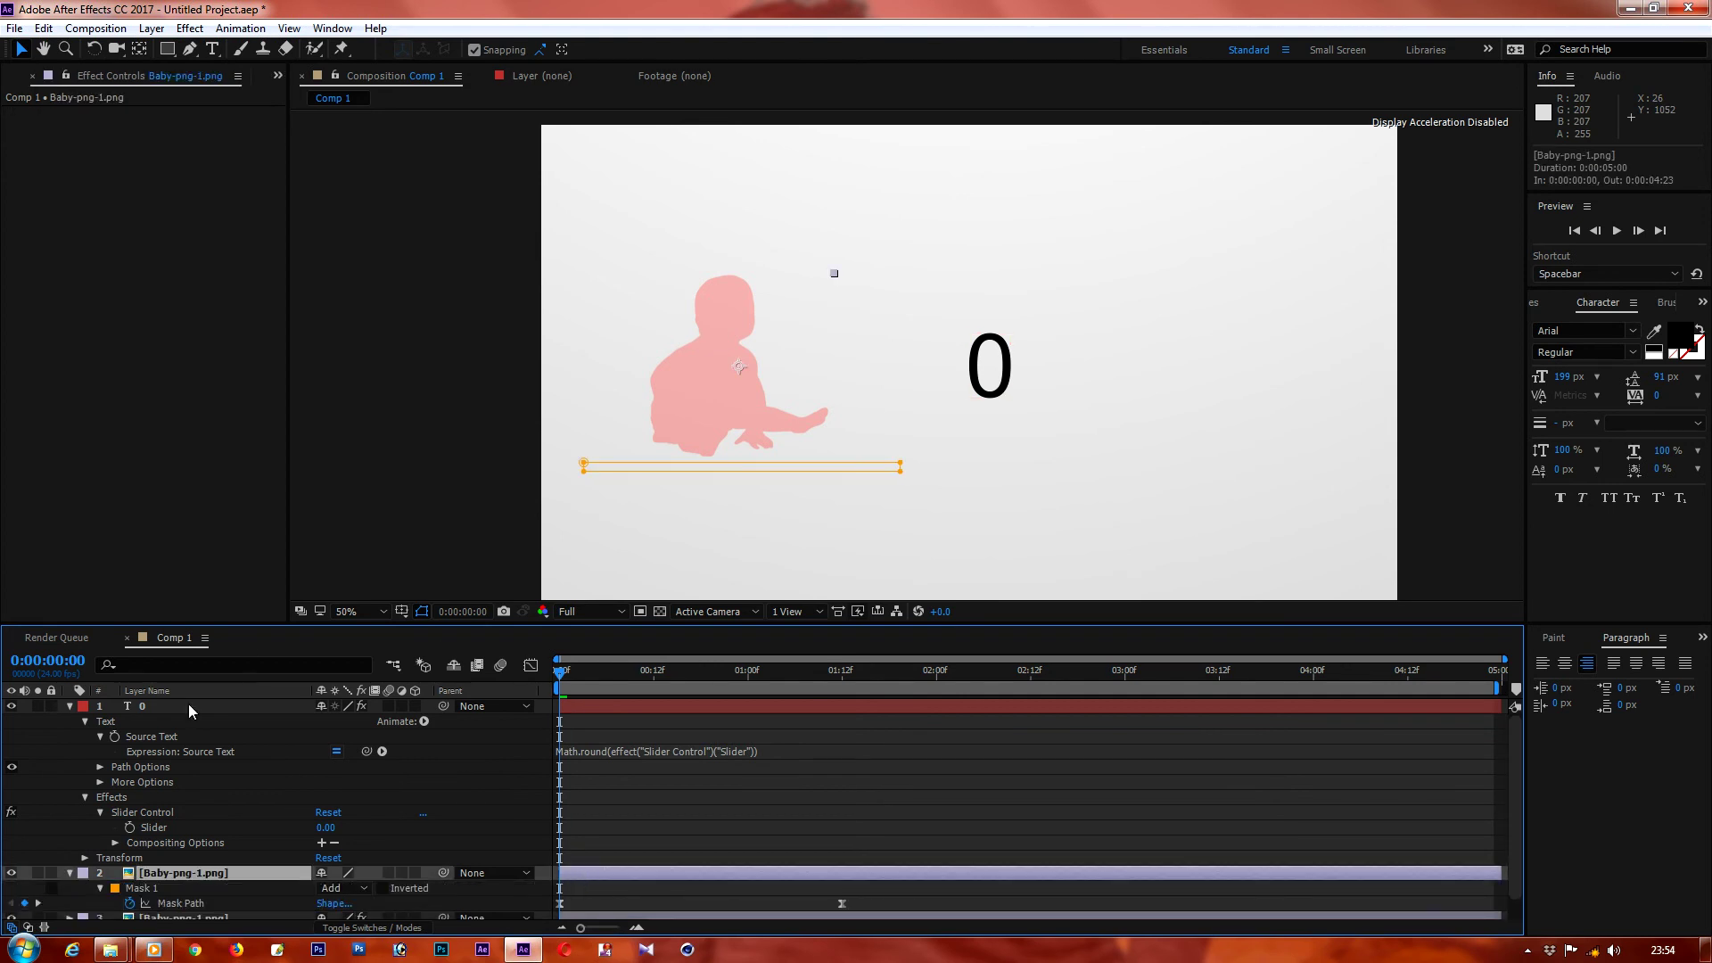
pyautogui.click(70, 706)
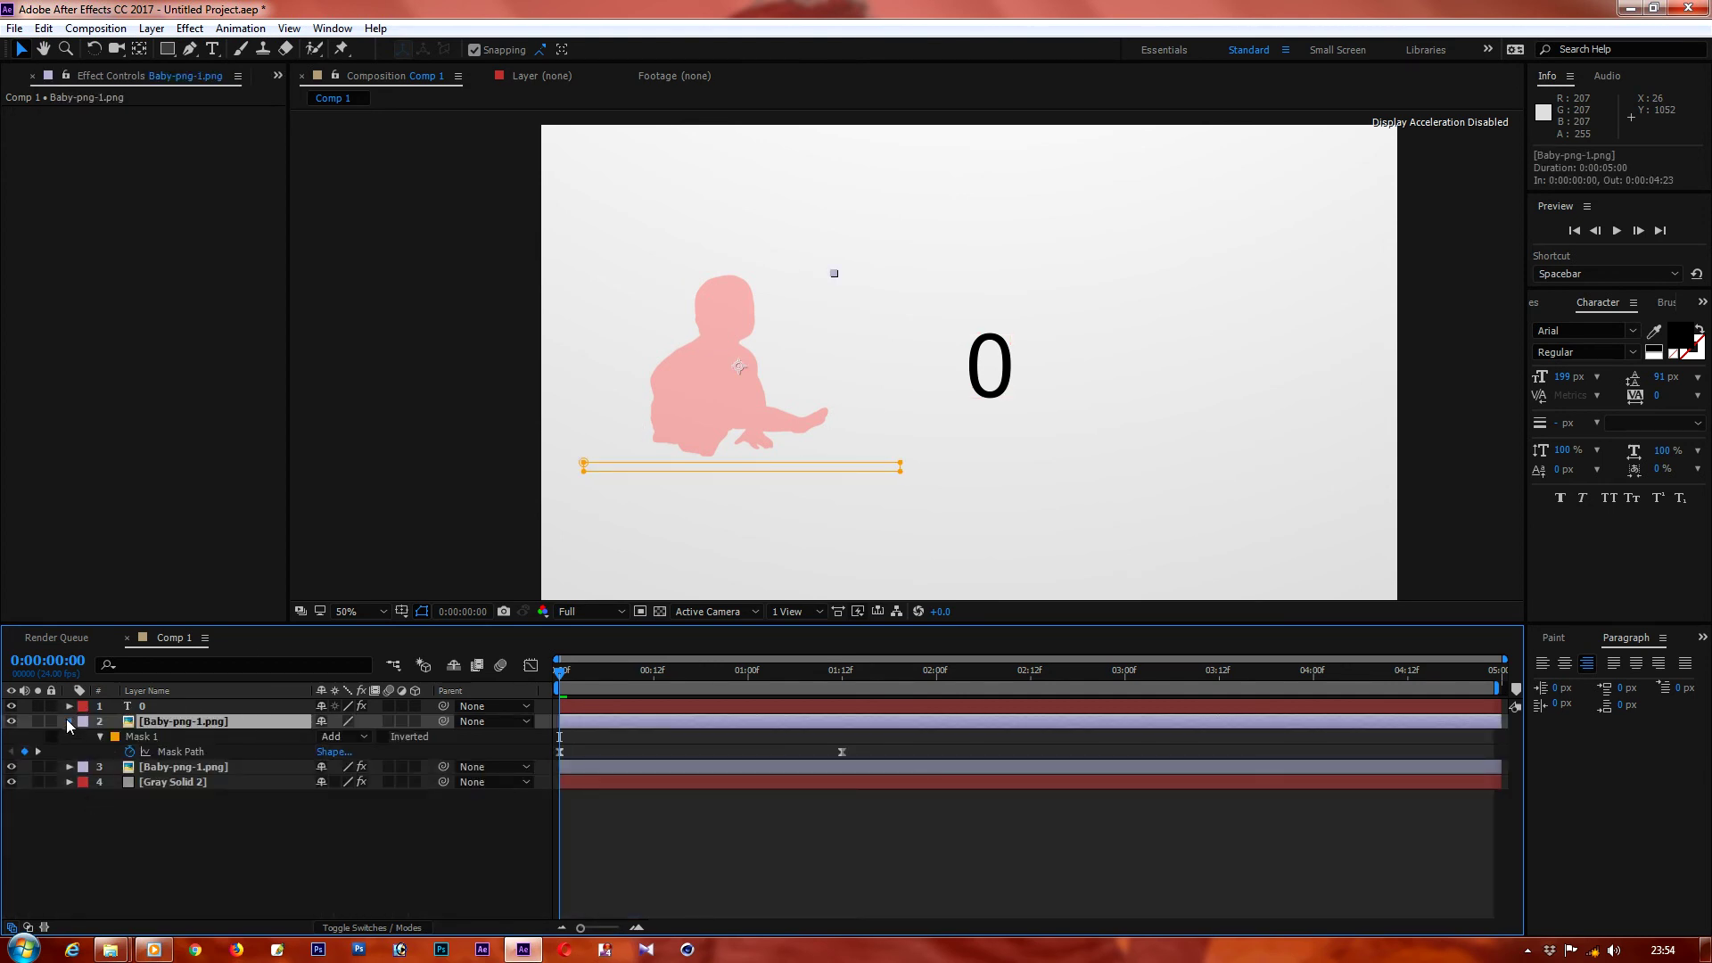
pyautogui.click(68, 720)
pyautogui.click(68, 720)
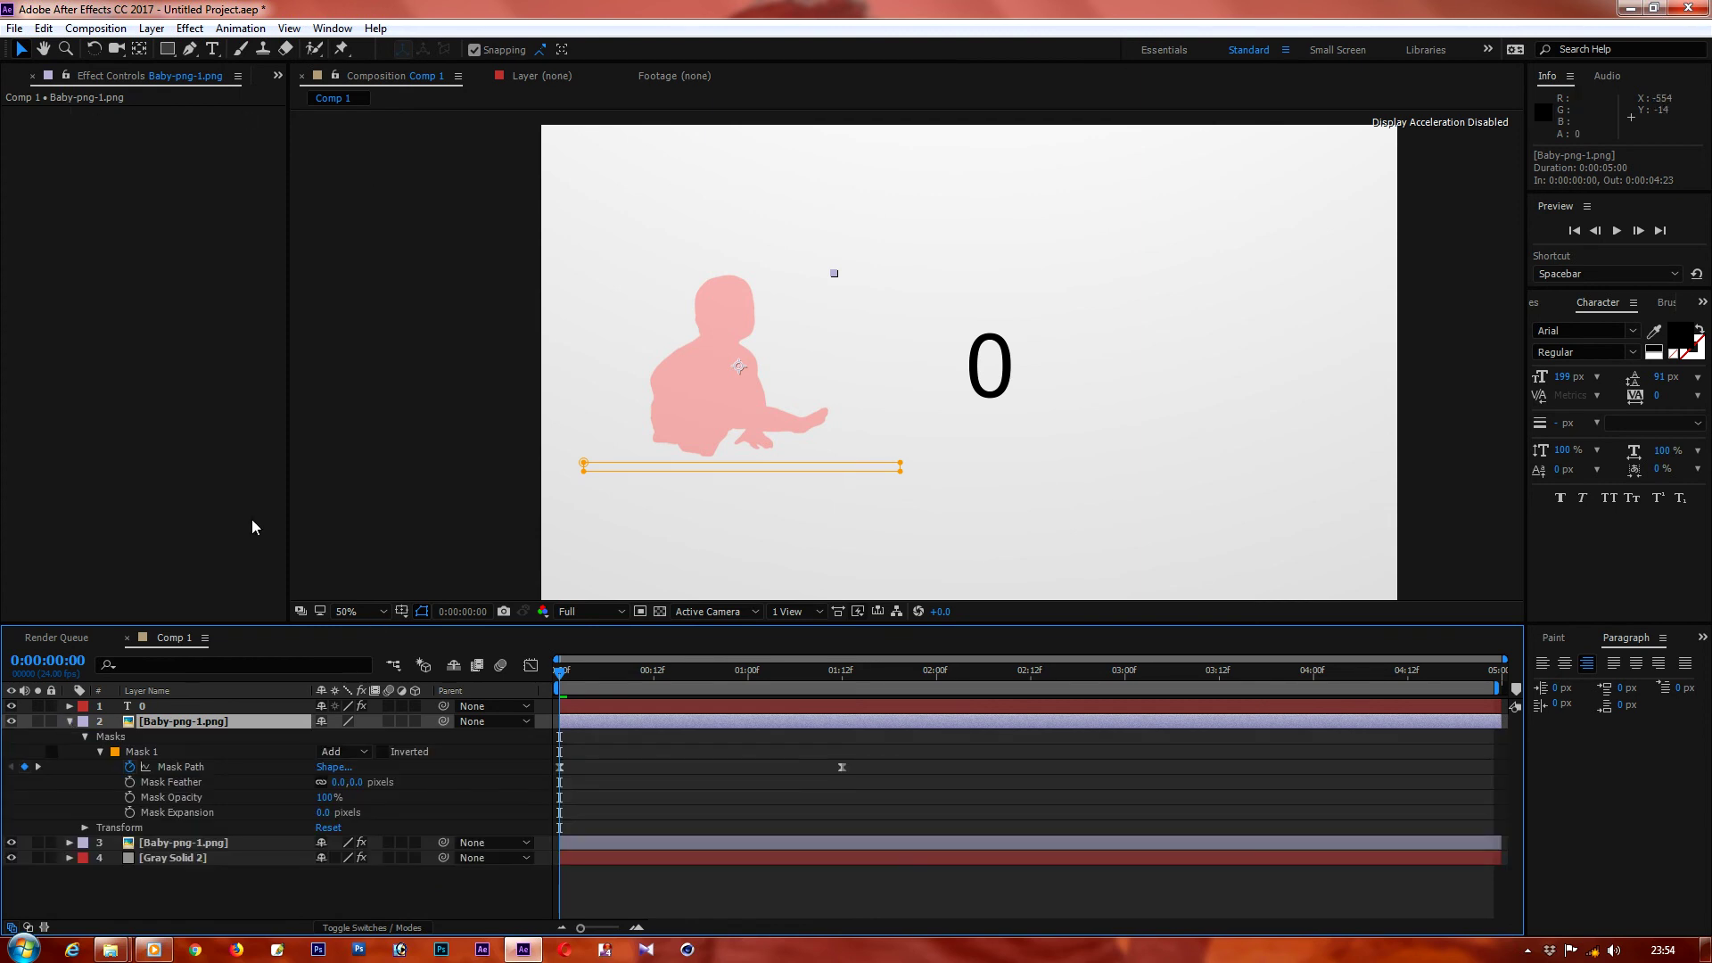
pyautogui.click(210, 708)
pyautogui.click(39, 124)
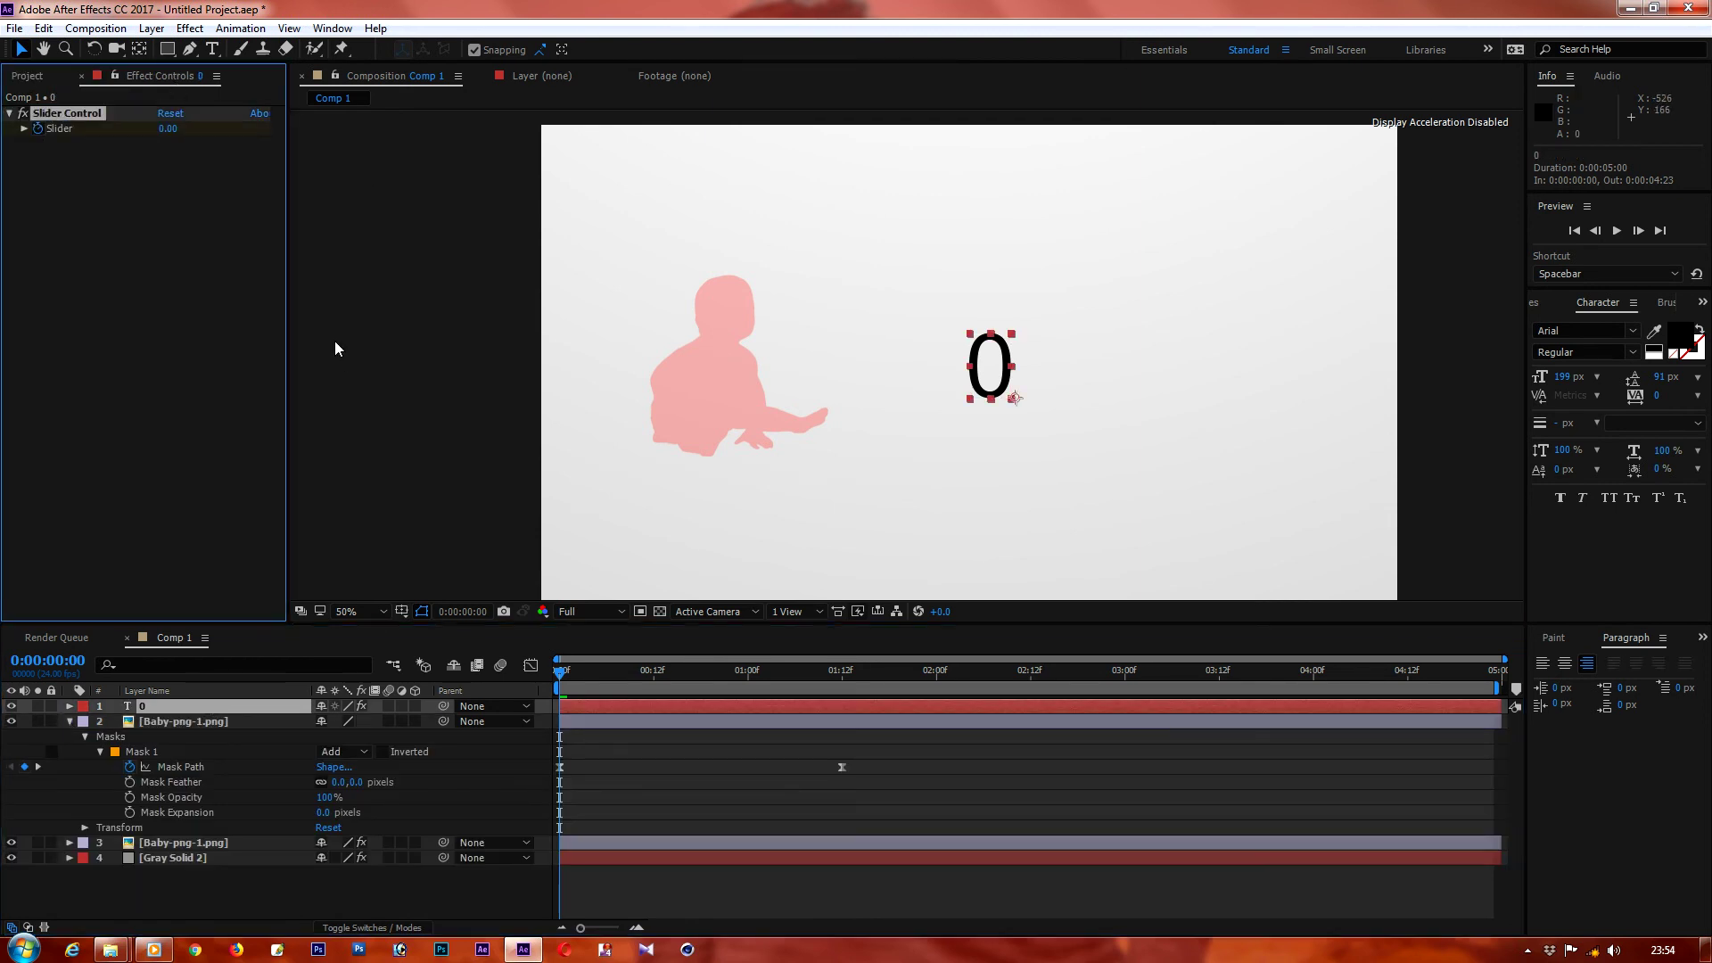
# Step: At 0:00:01:12, set the counter's Slider value to 80
pyautogui.click(842, 675)
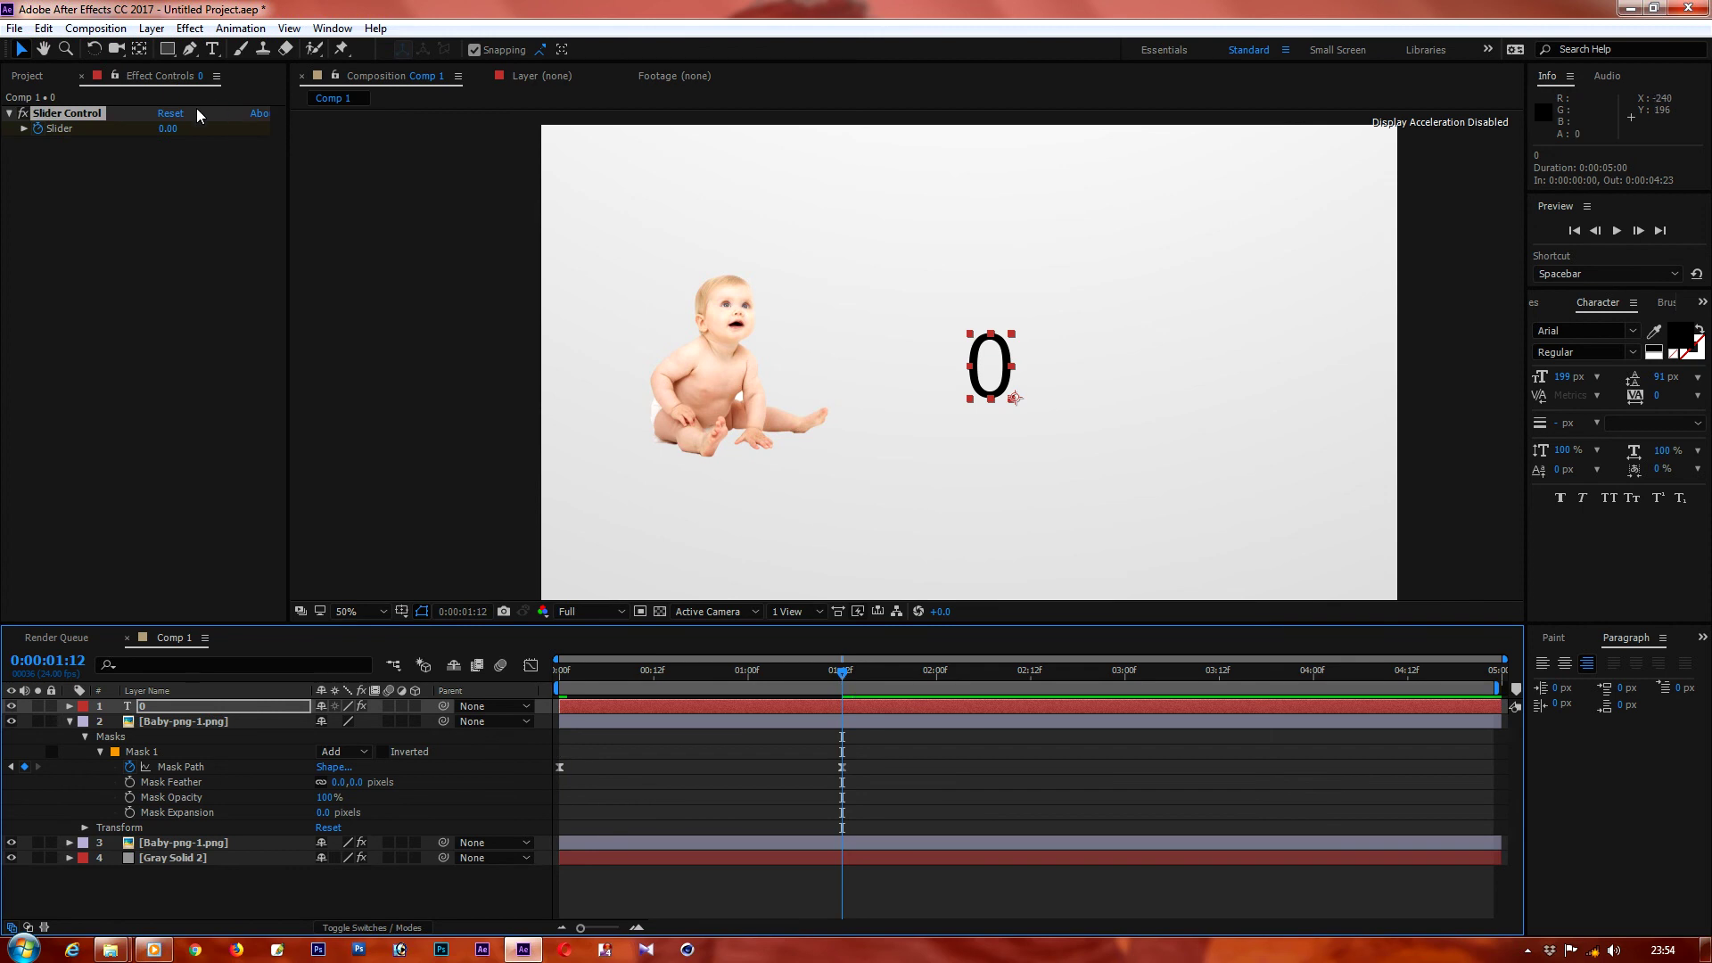
pyautogui.click(168, 129)
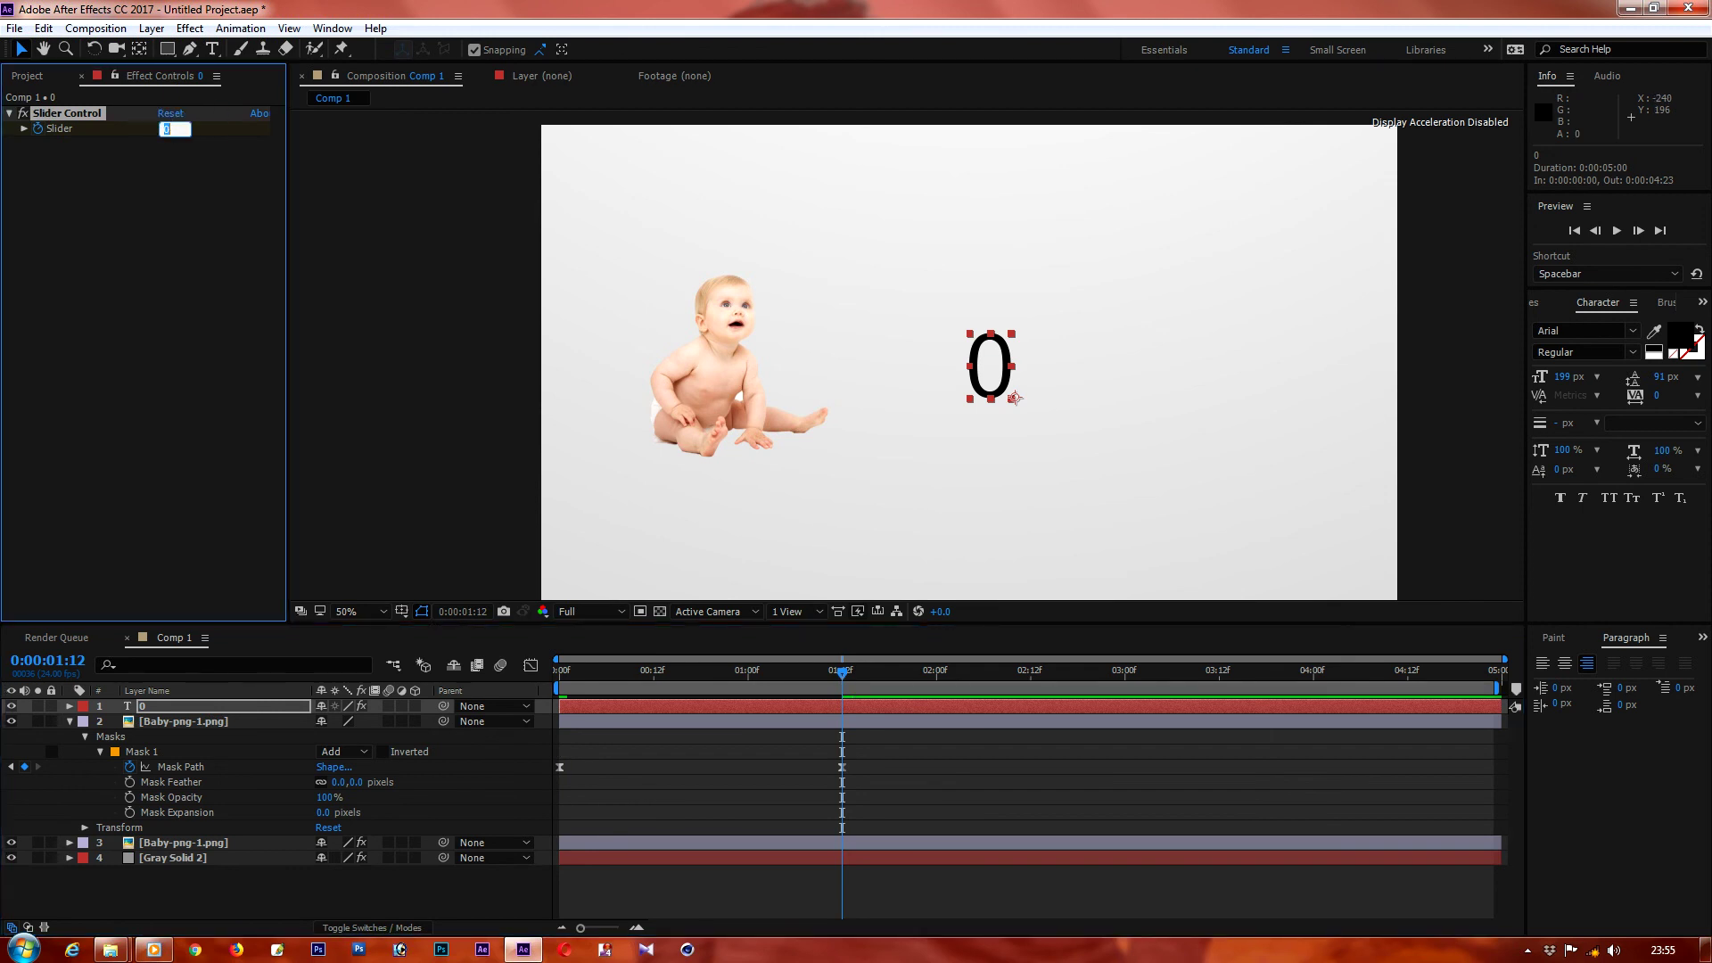
pyautogui.write('80')
pyautogui.press('Return')
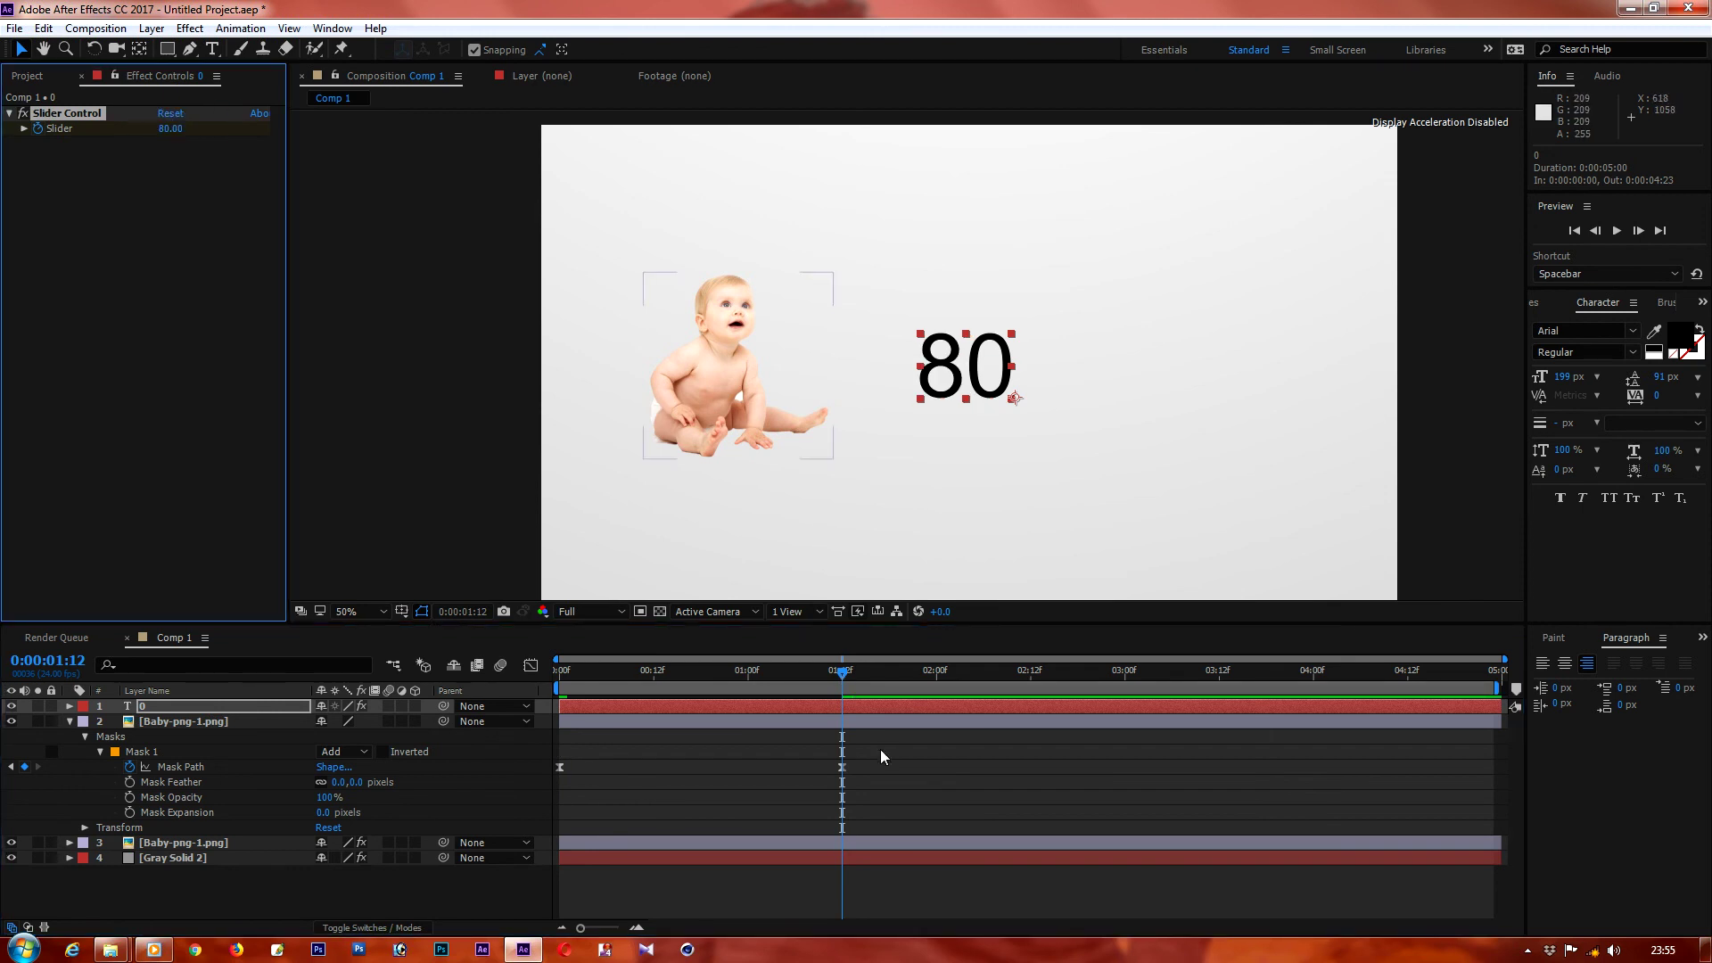
pyautogui.click(168, 128)
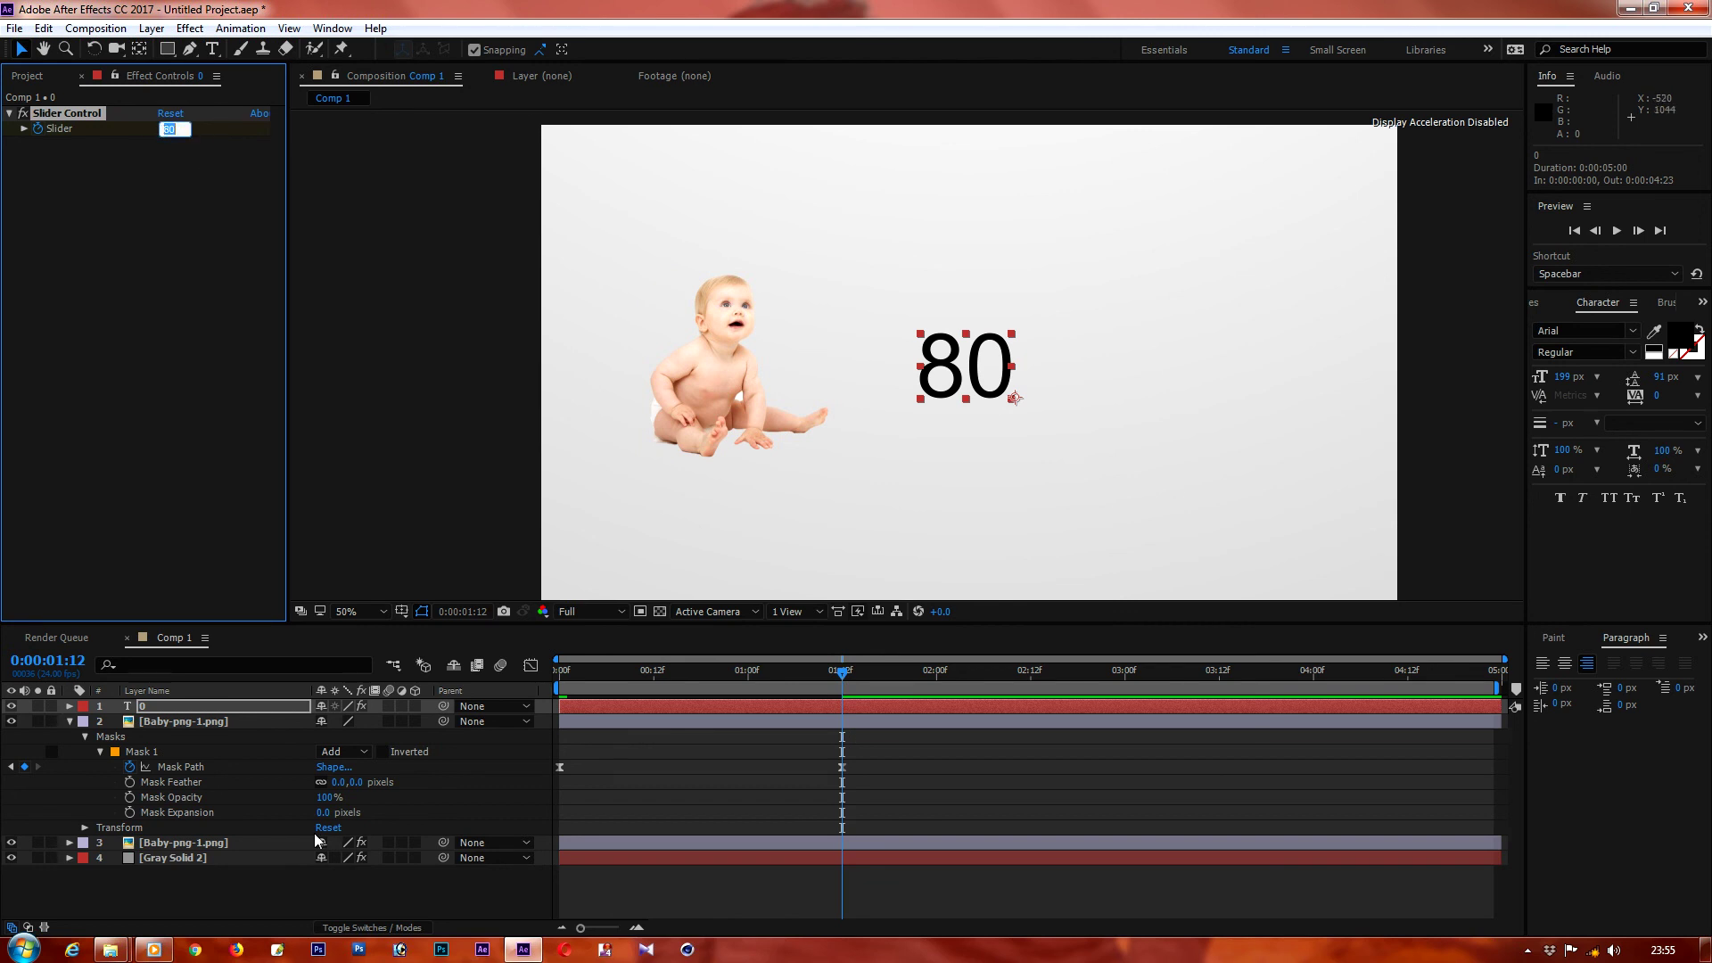
pyautogui.click(178, 721)
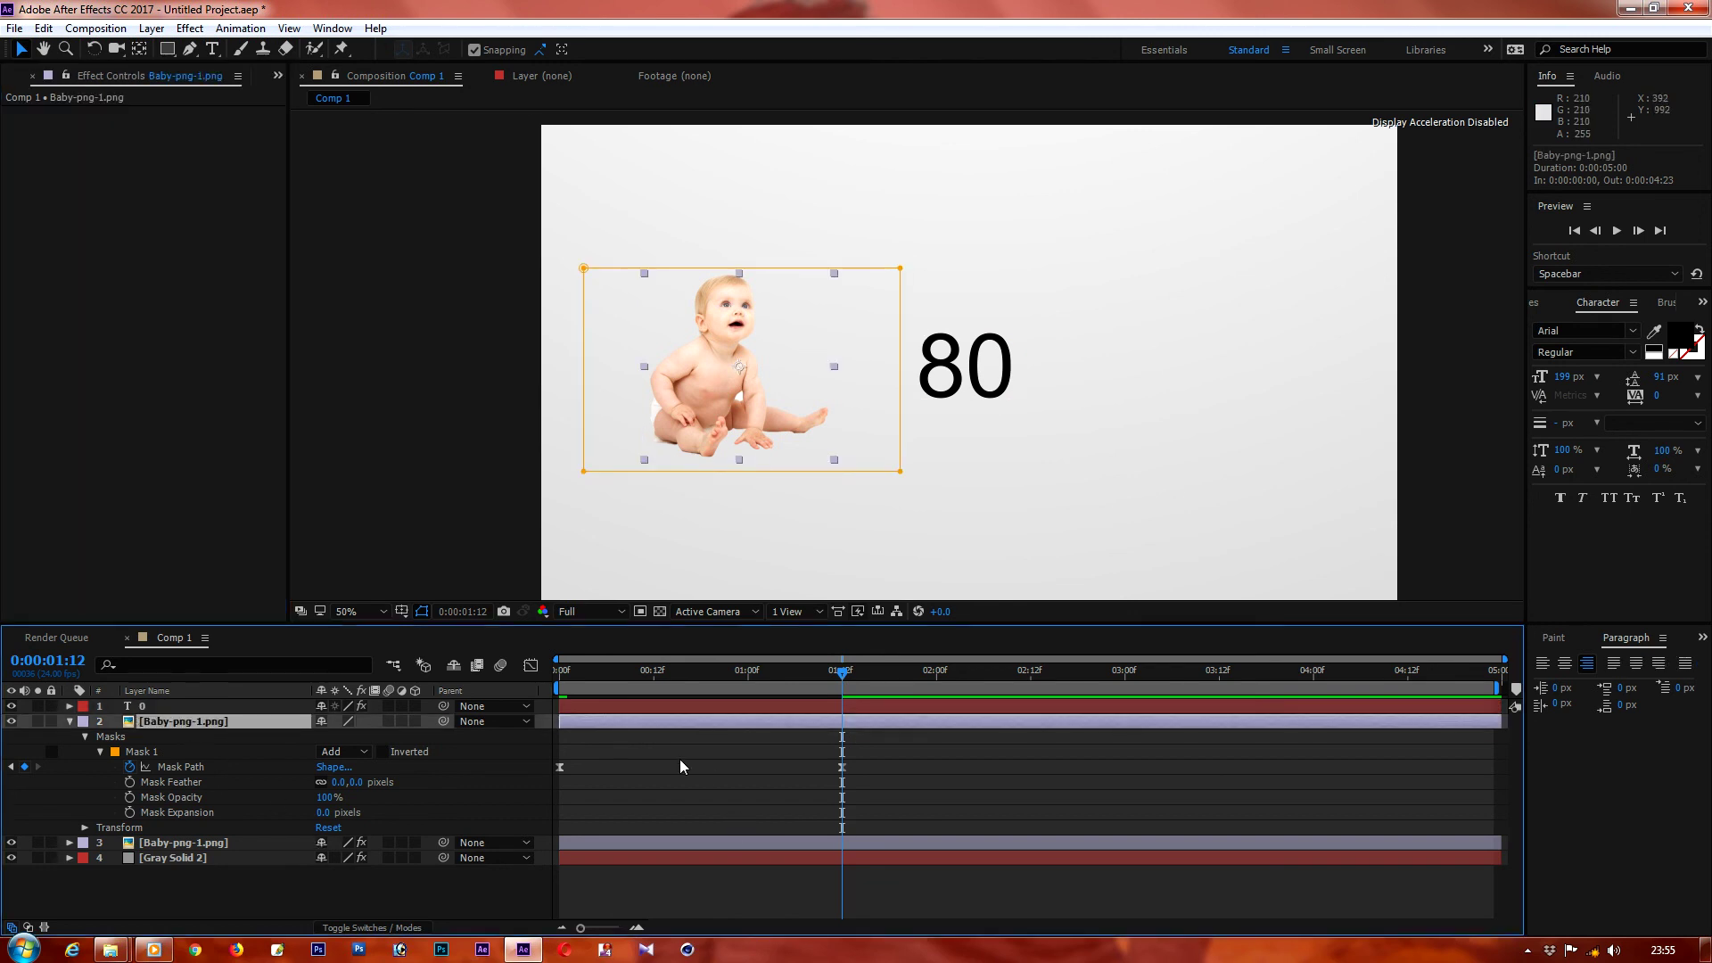
# Step: At 1:12, drag the mask's top edge down to hide the baby's face
pyautogui.click(190, 767)
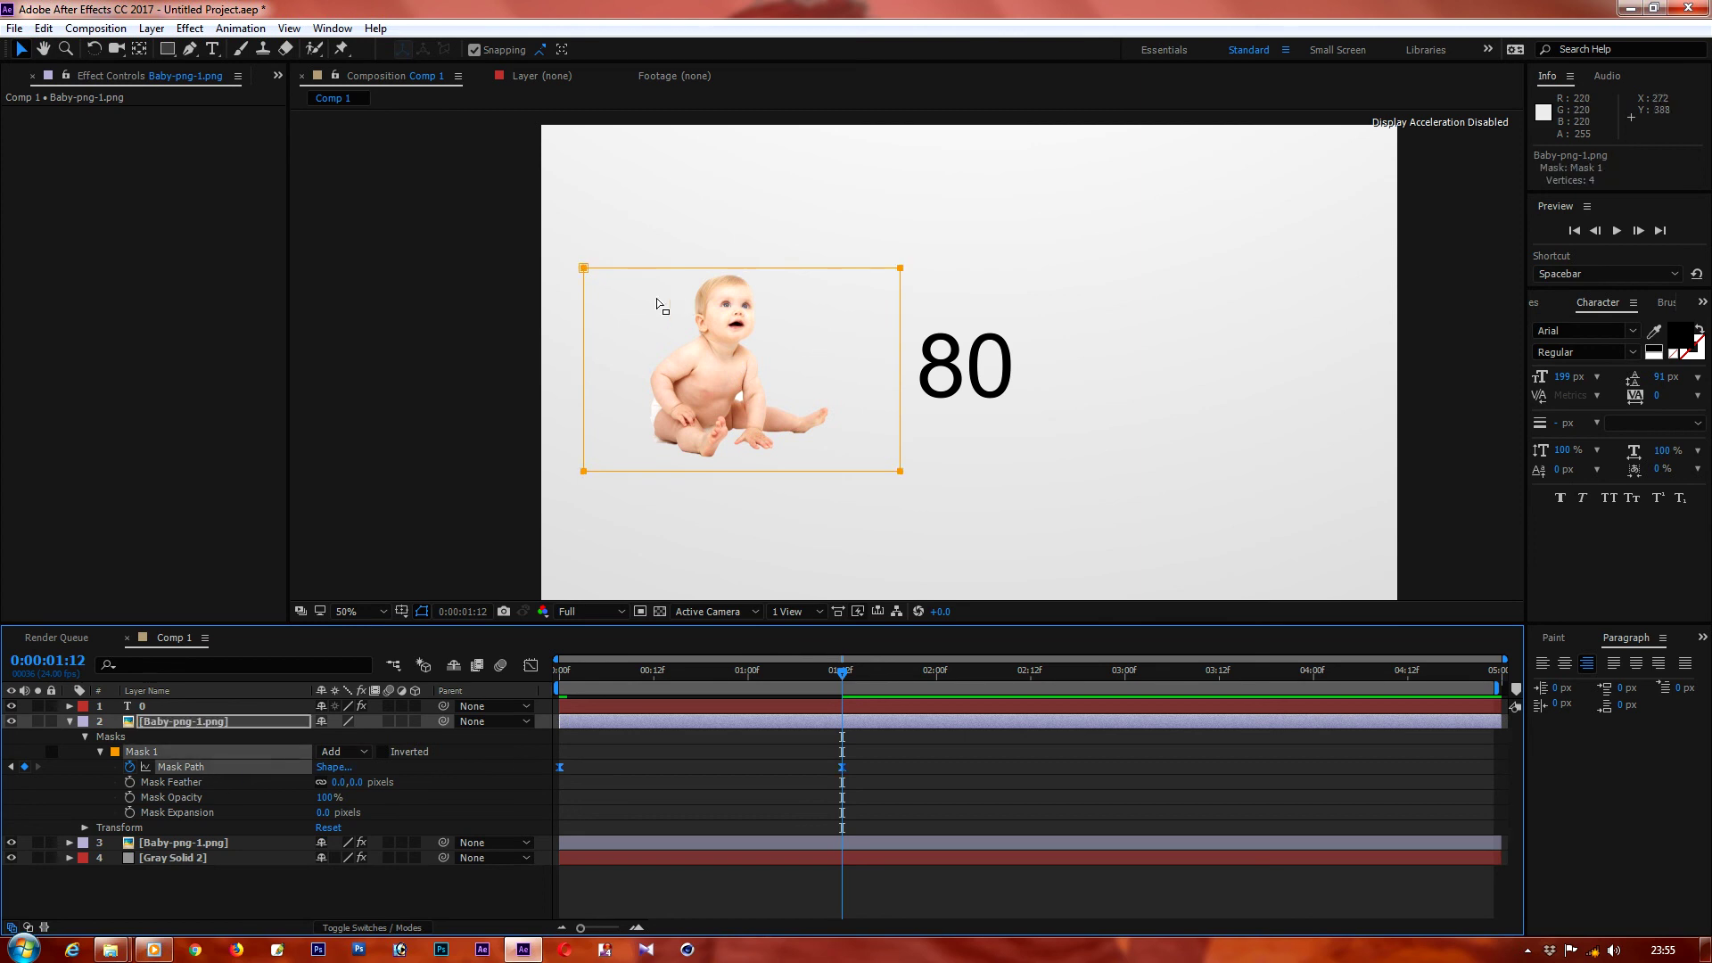
pyautogui.doubleClick(586, 270)
pyautogui.moveTo(743, 269); pyautogui.dragTo(740, 332)
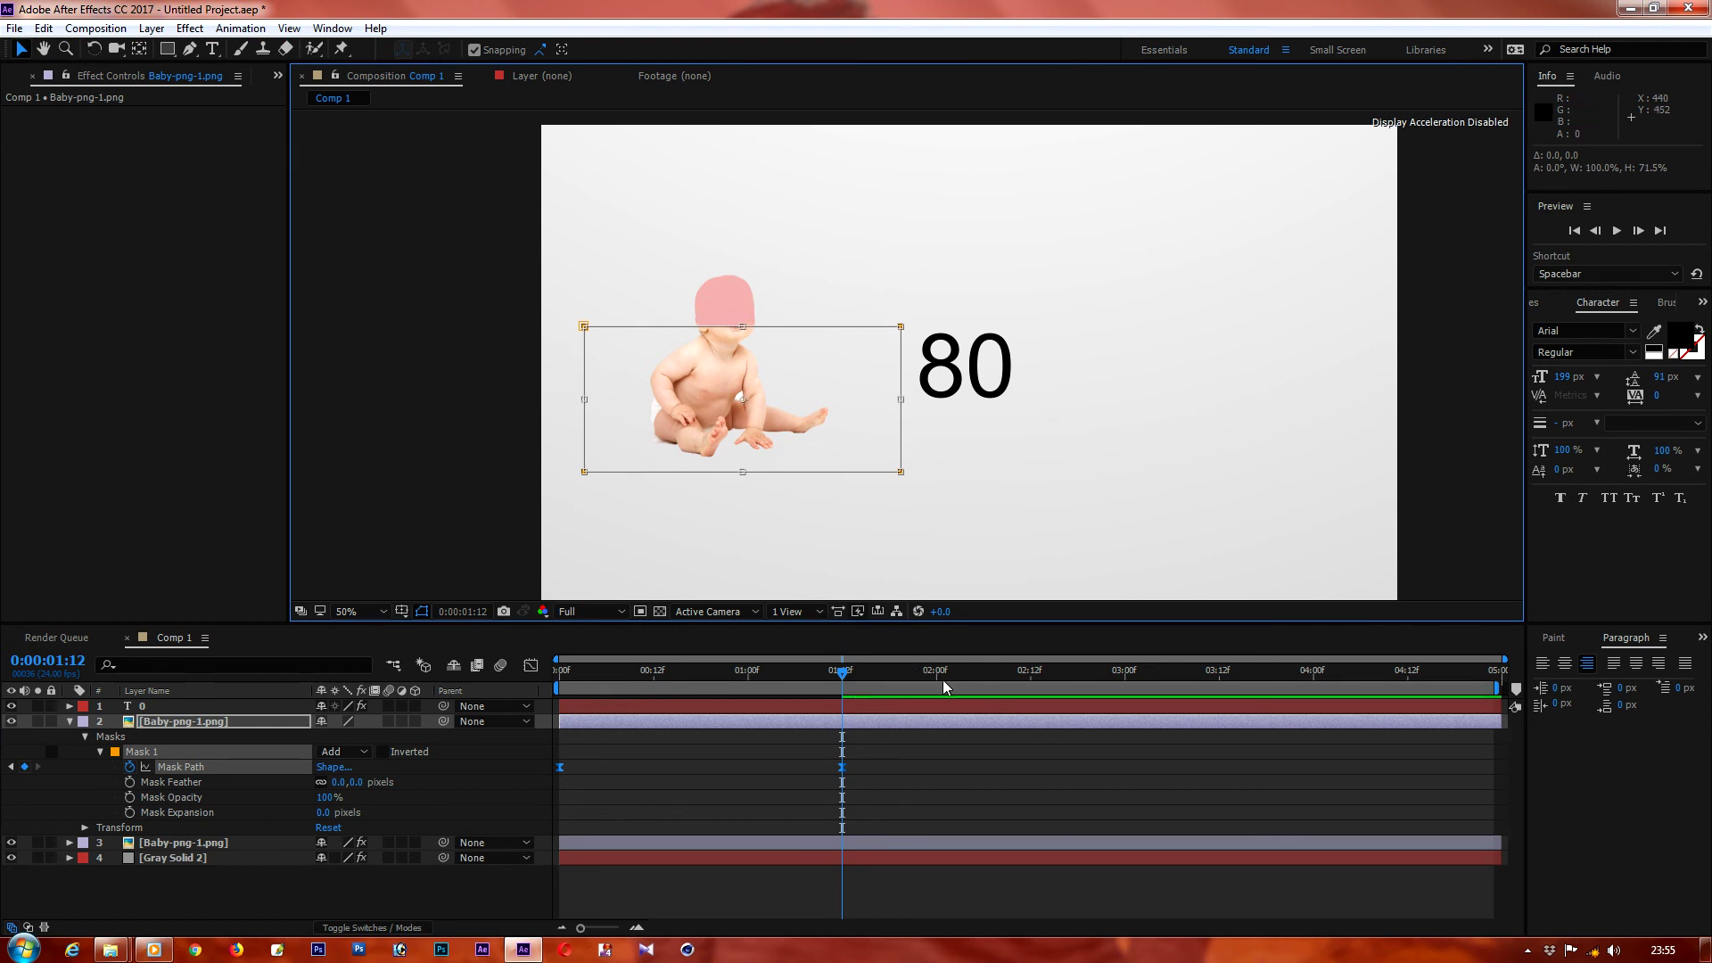
# Step: At 0:00:02:12, raise the mask's top edge to reveal the whole face
pyautogui.click(938, 676)
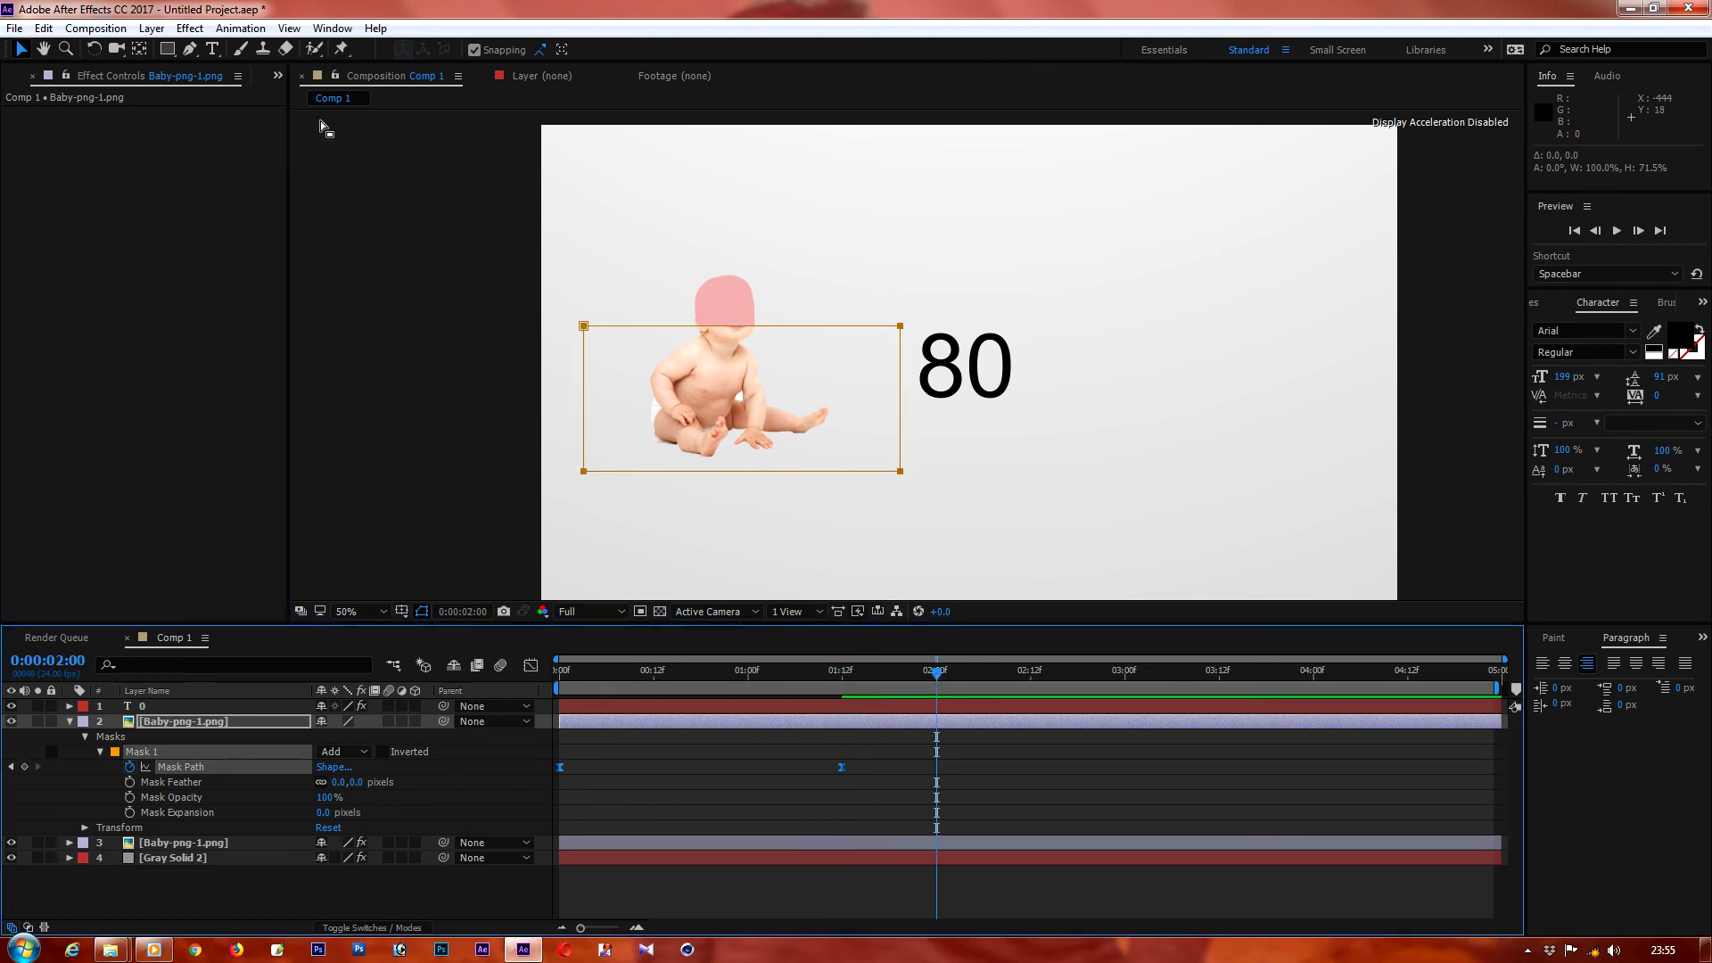
pyautogui.click(1031, 691)
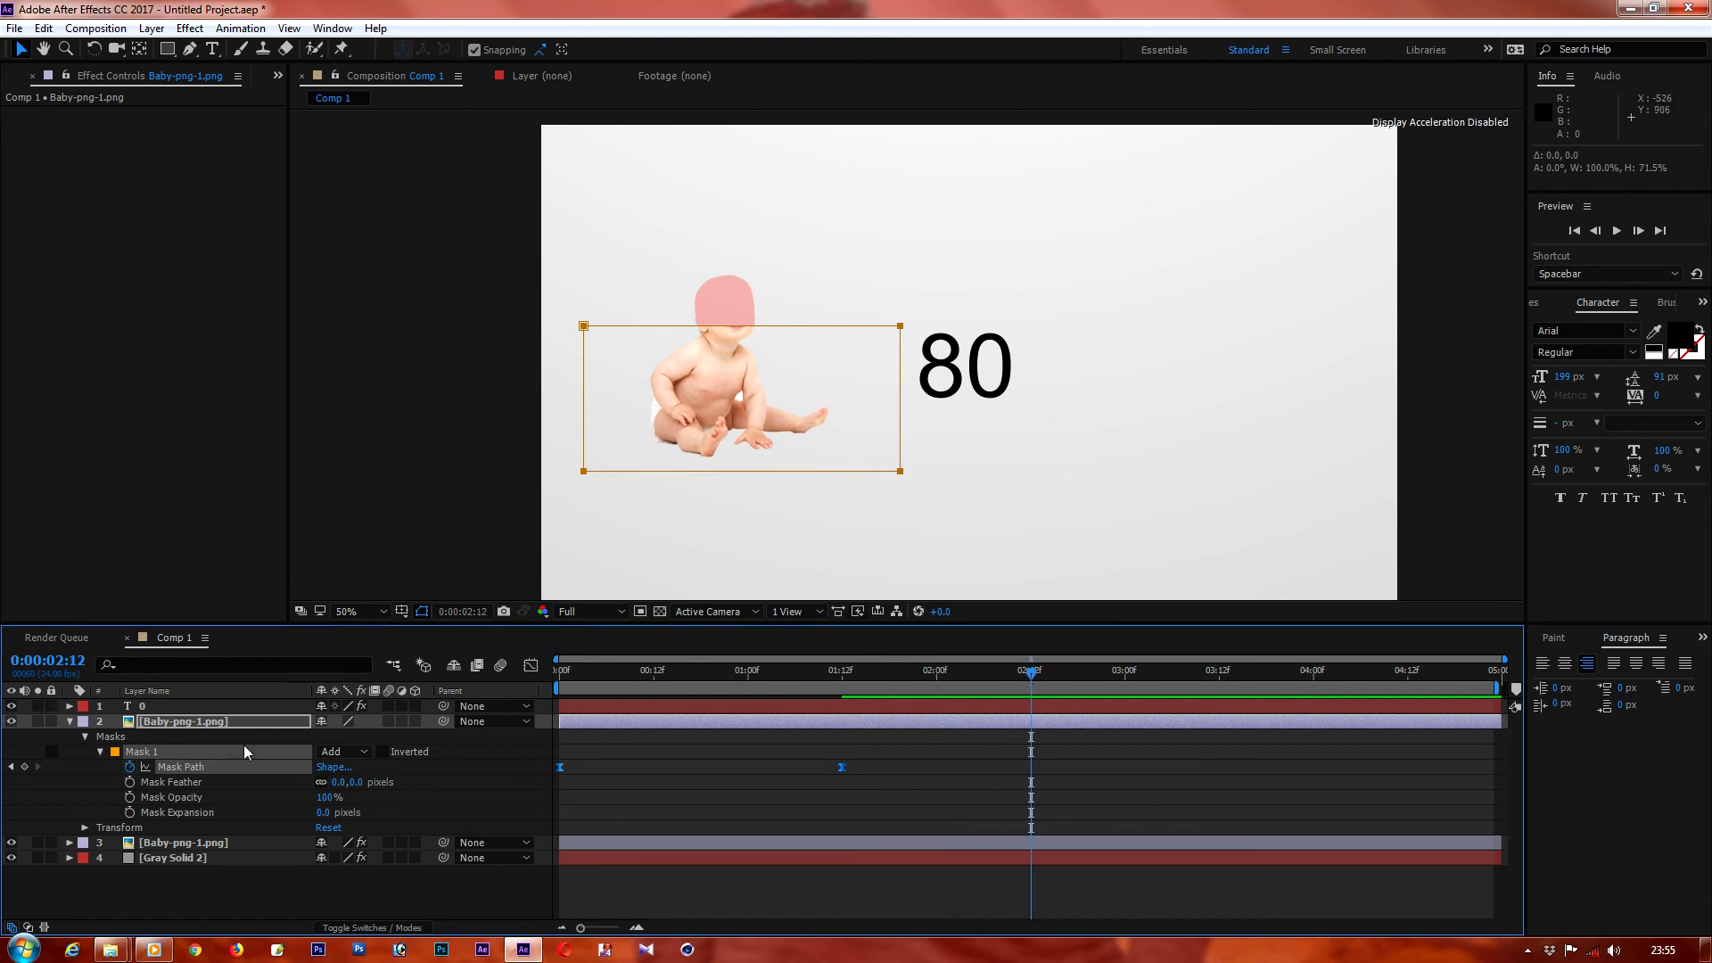
pyautogui.doubleClick(585, 329)
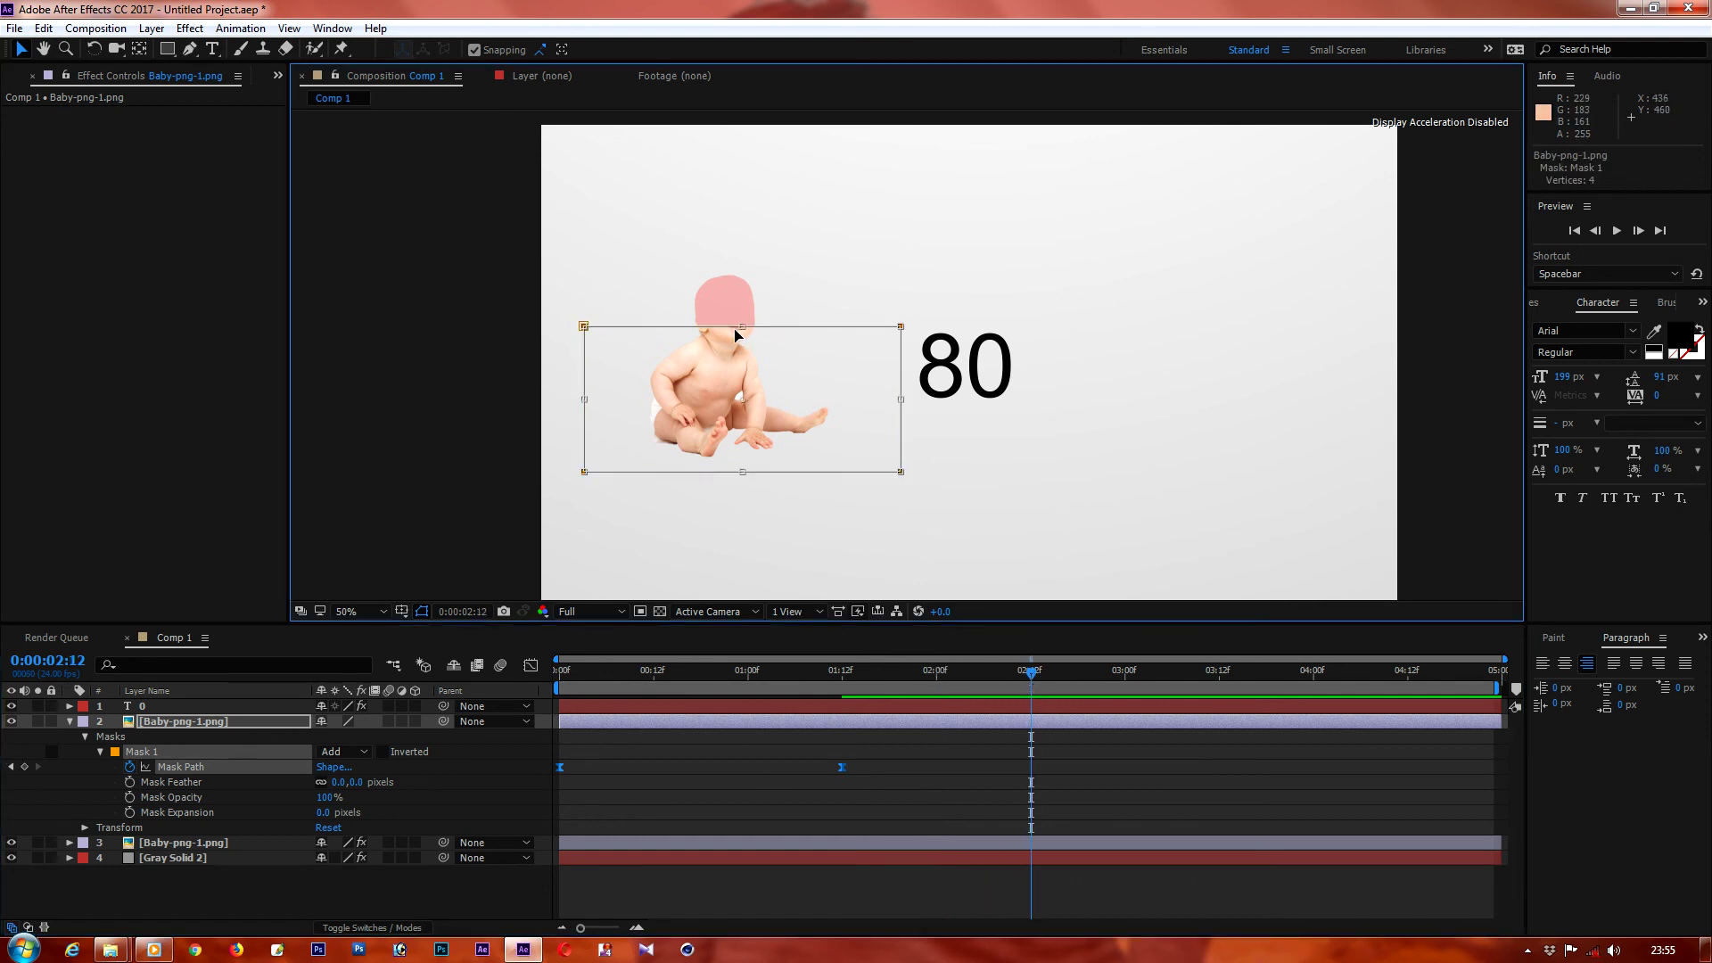
pyautogui.moveTo(743, 327); pyautogui.dragTo(743, 270)
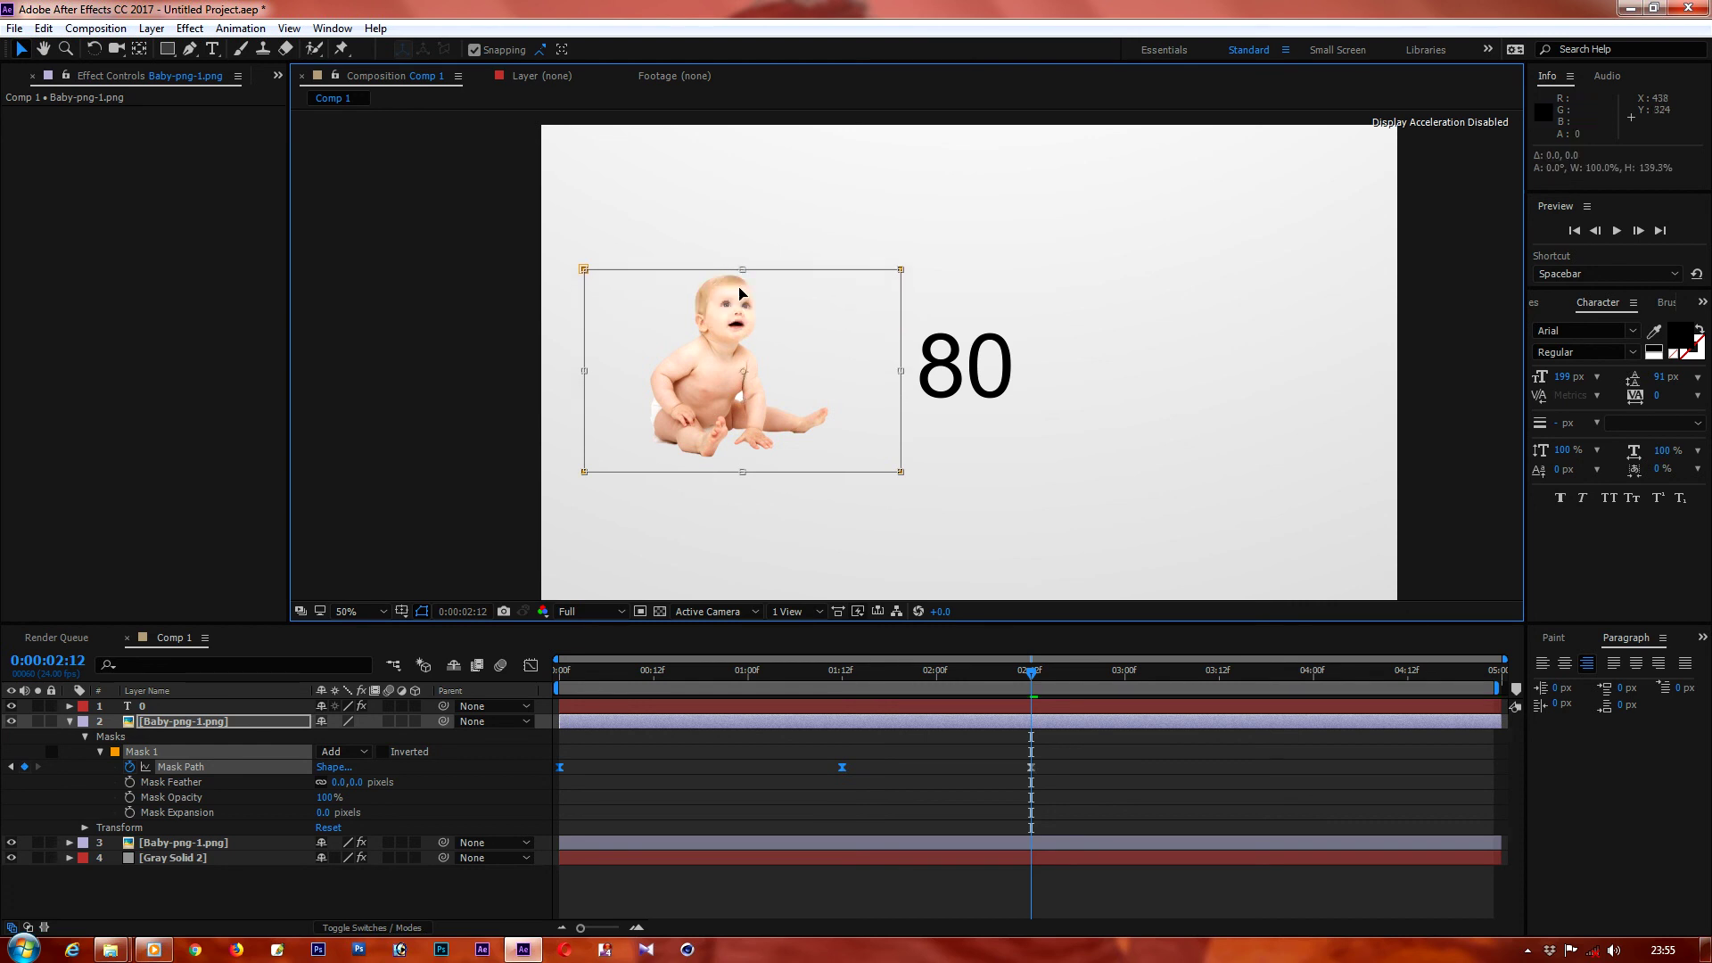
pyautogui.click(1086, 707)
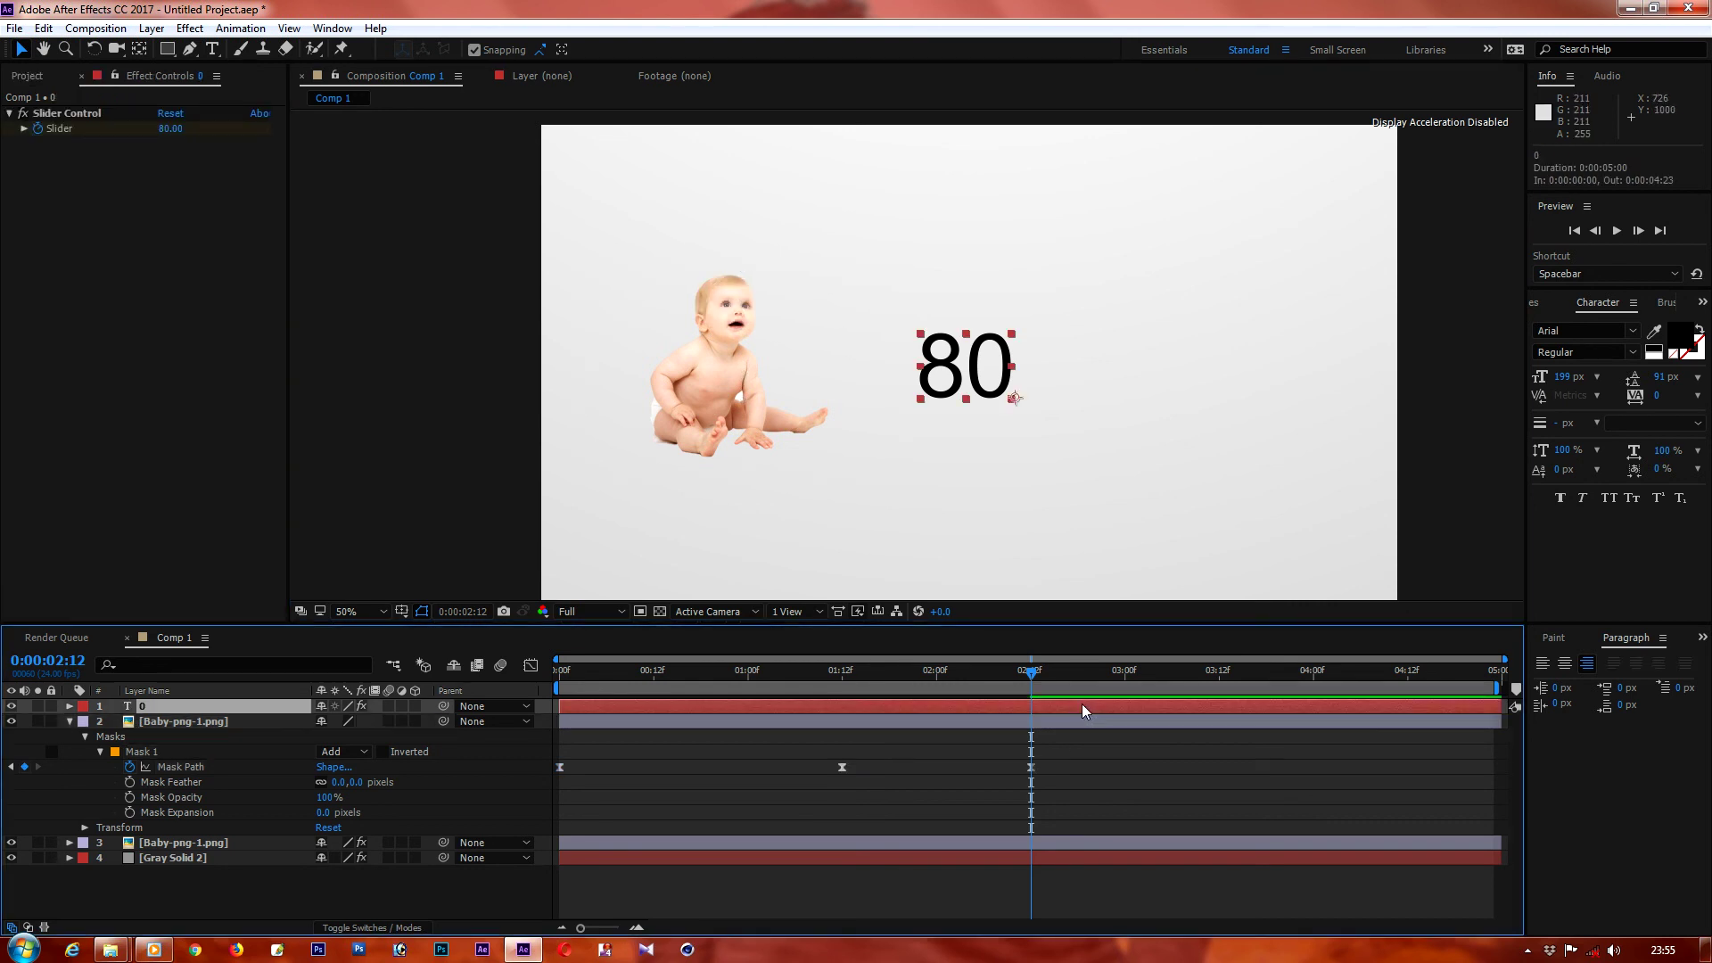
# Step: At 2:12, set the counter's Slider value to 100
pyautogui.press('u')
pyautogui.moveTo(171, 129)
pyautogui.mouseDown()
pyautogui.moveTo(225, 128)
pyautogui.moveTo(172, 130)
pyautogui.mouseUp()
pyautogui.click(172, 129)
pyautogui.write('100')
pyautogui.press('Return')
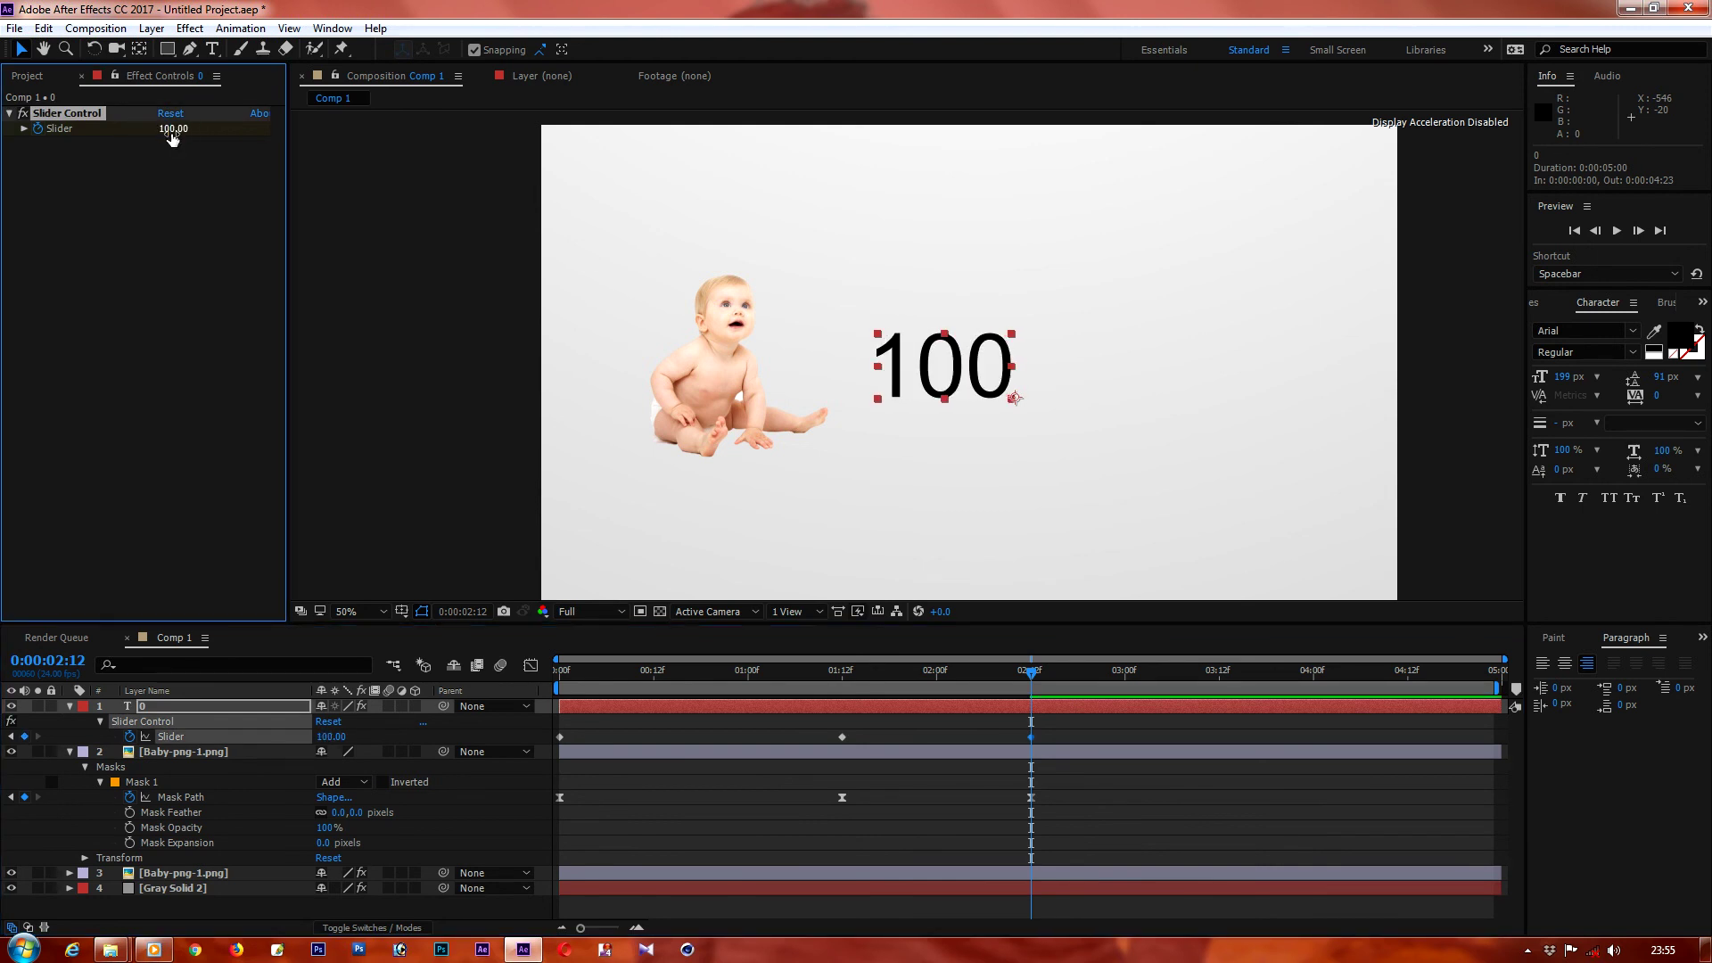
# Step: Apply Easy Ease to the counter and mask keyframes, then preview from the start
pyautogui.click(1076, 736)
pyautogui.moveTo(1076, 727); pyautogui.dragTo(557, 856)
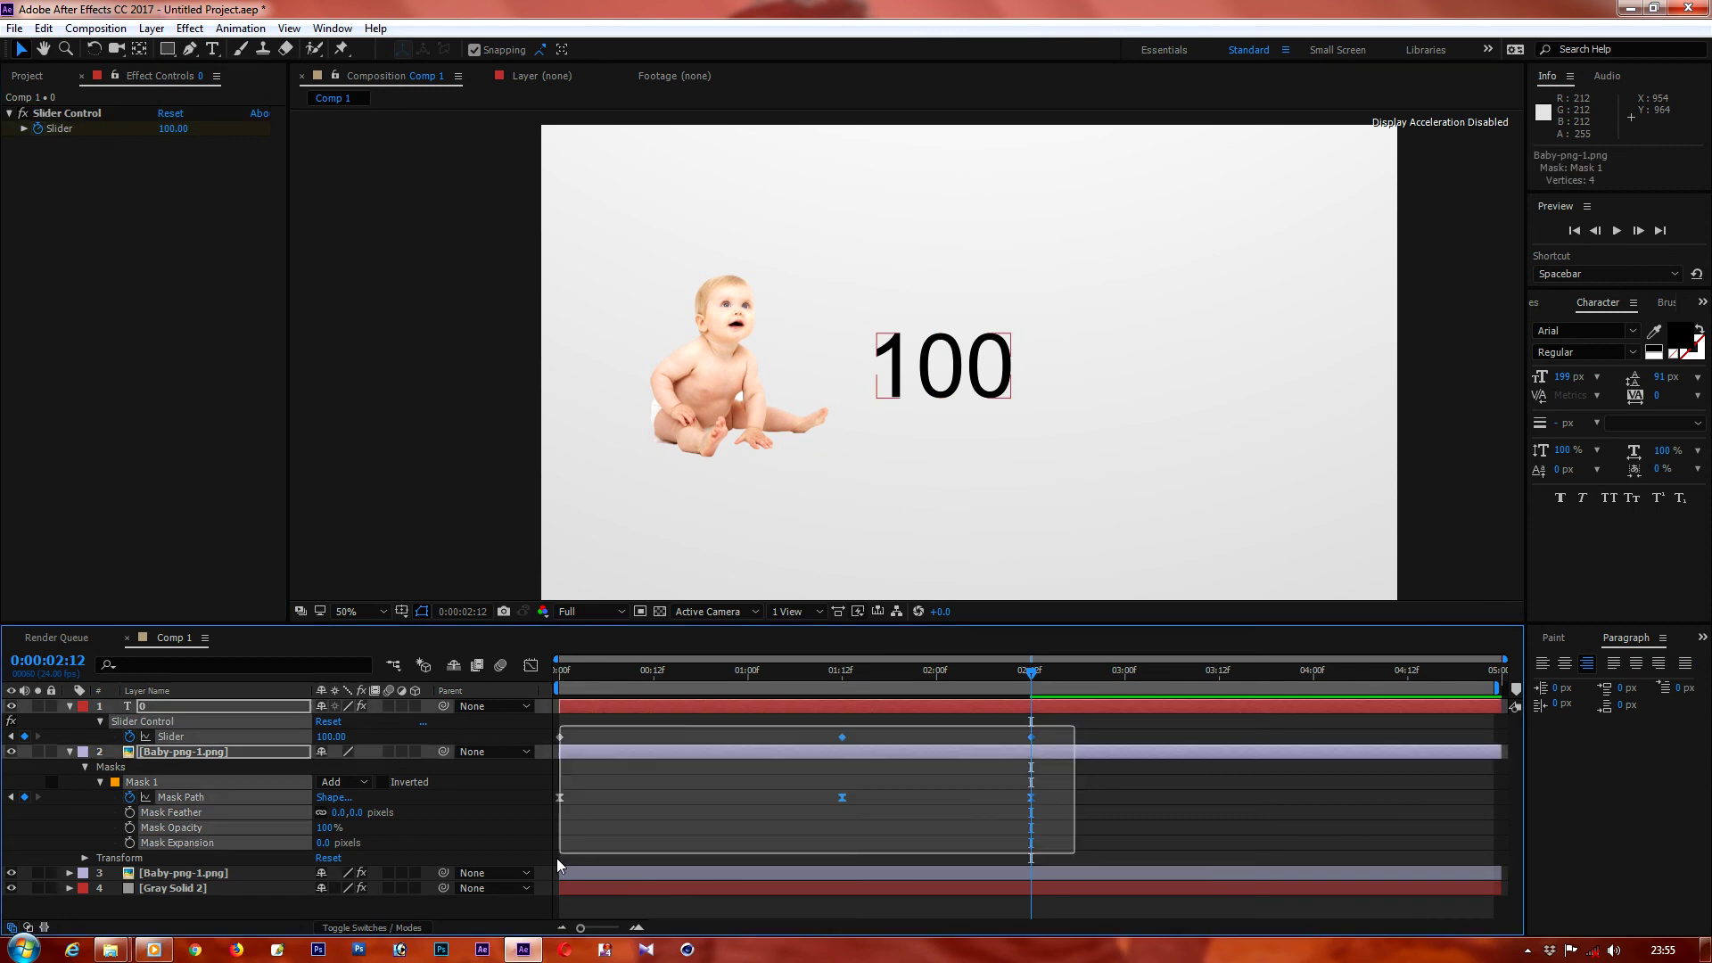
pyautogui.press('F9')
pyautogui.moveTo(595, 673); pyautogui.dragTo(559, 674)
pyautogui.press('space')
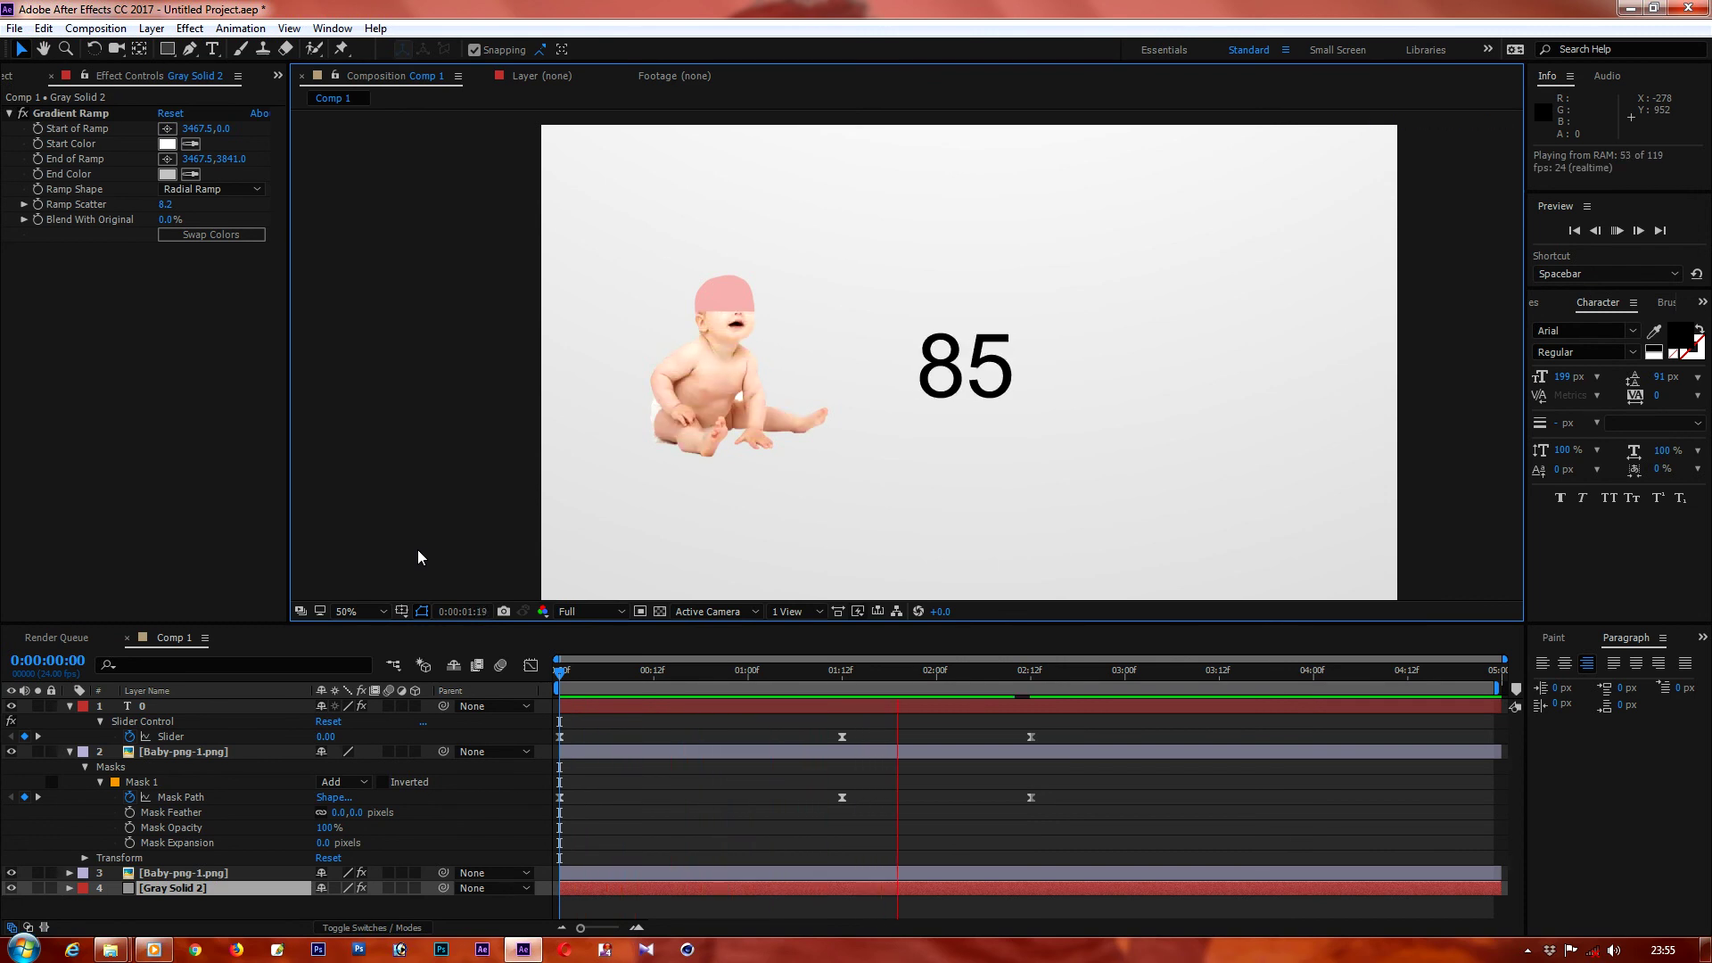
# Step: End the work area at 0:00:02:12 and preview the 0-to-100 count within it
pyautogui.press('space')
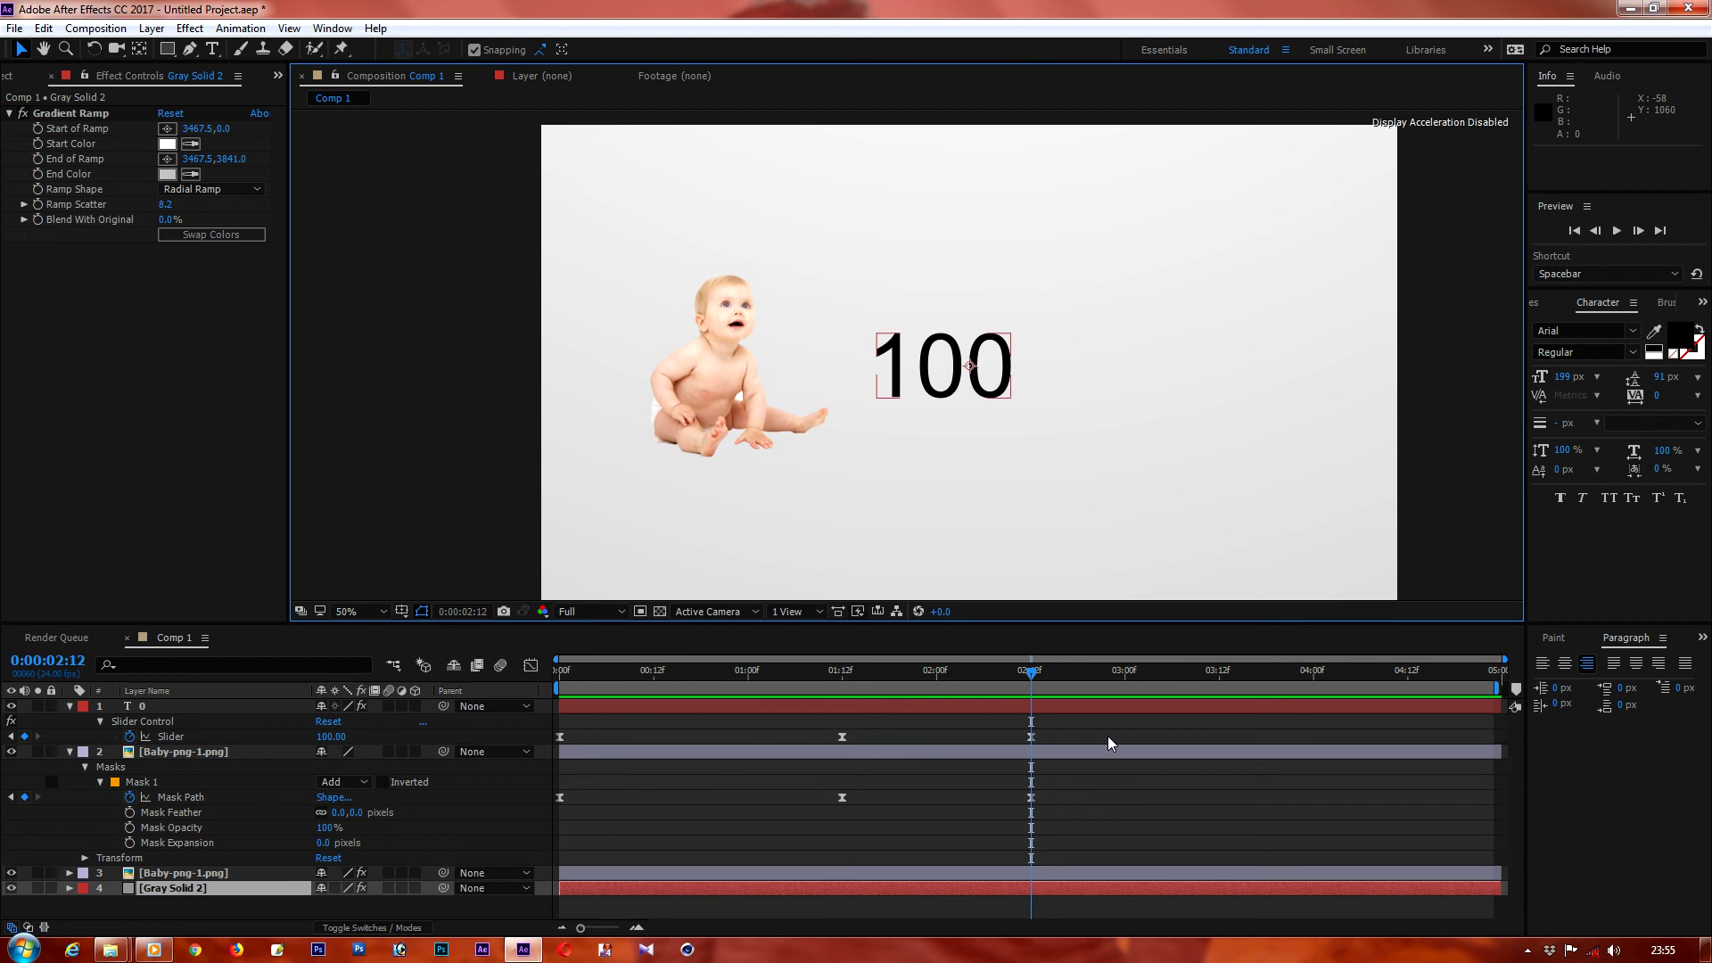
pyautogui.press('n')
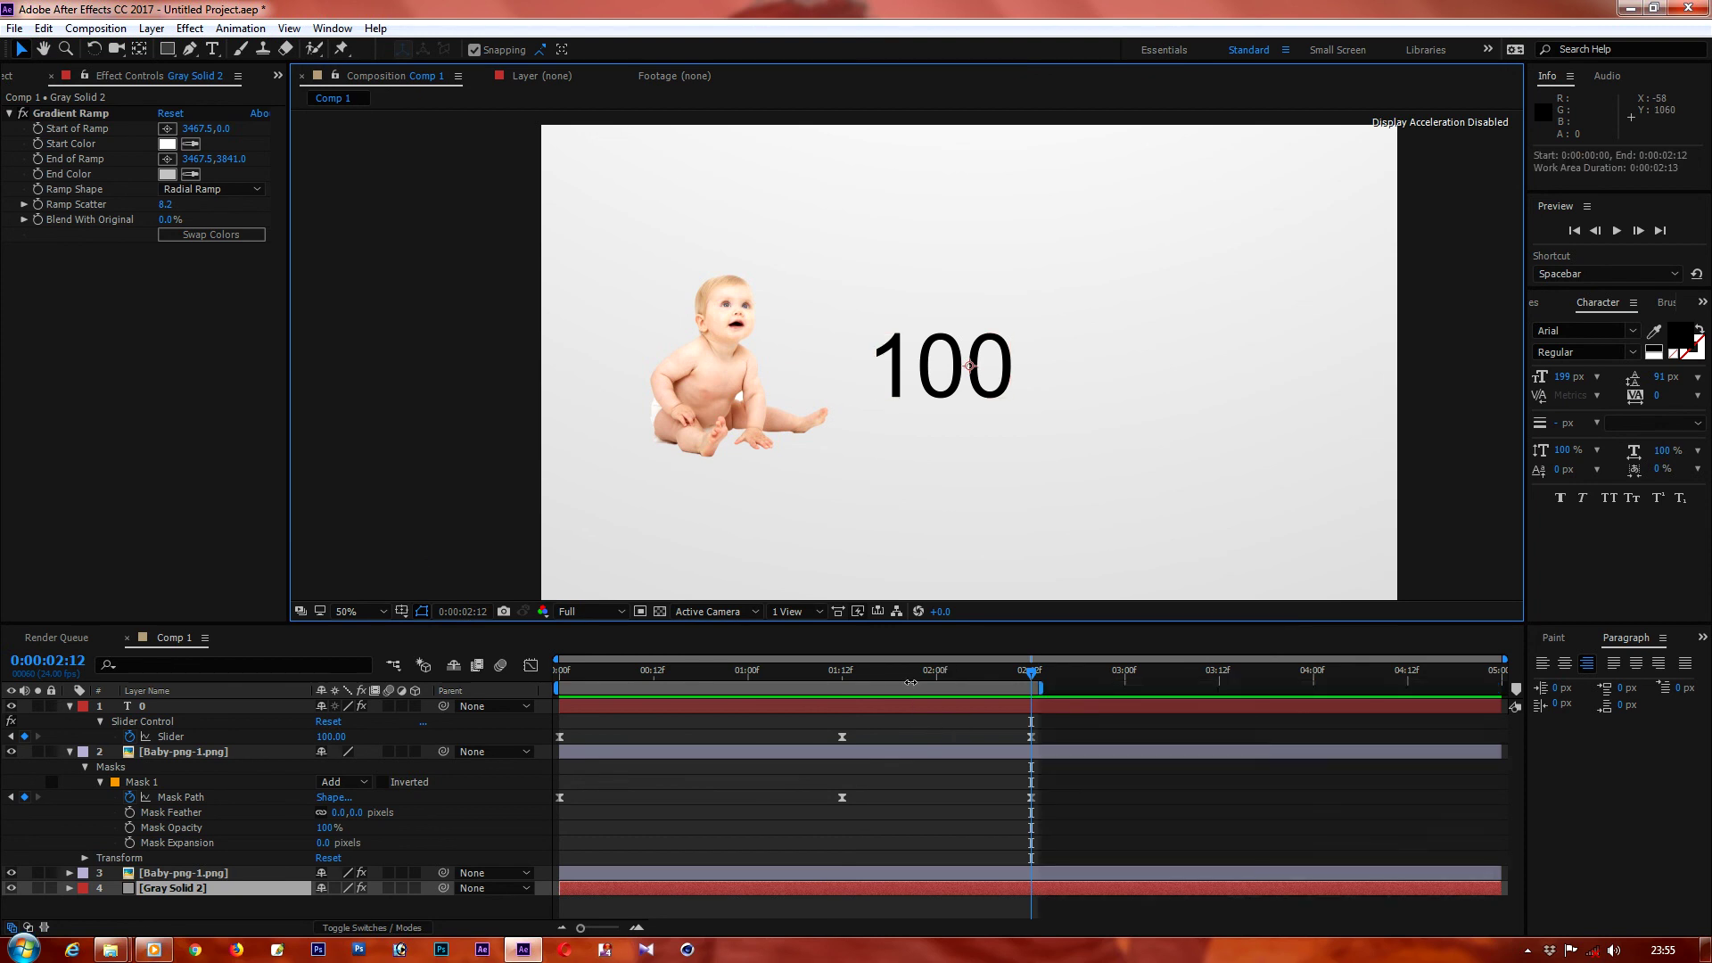
pyautogui.press('space')
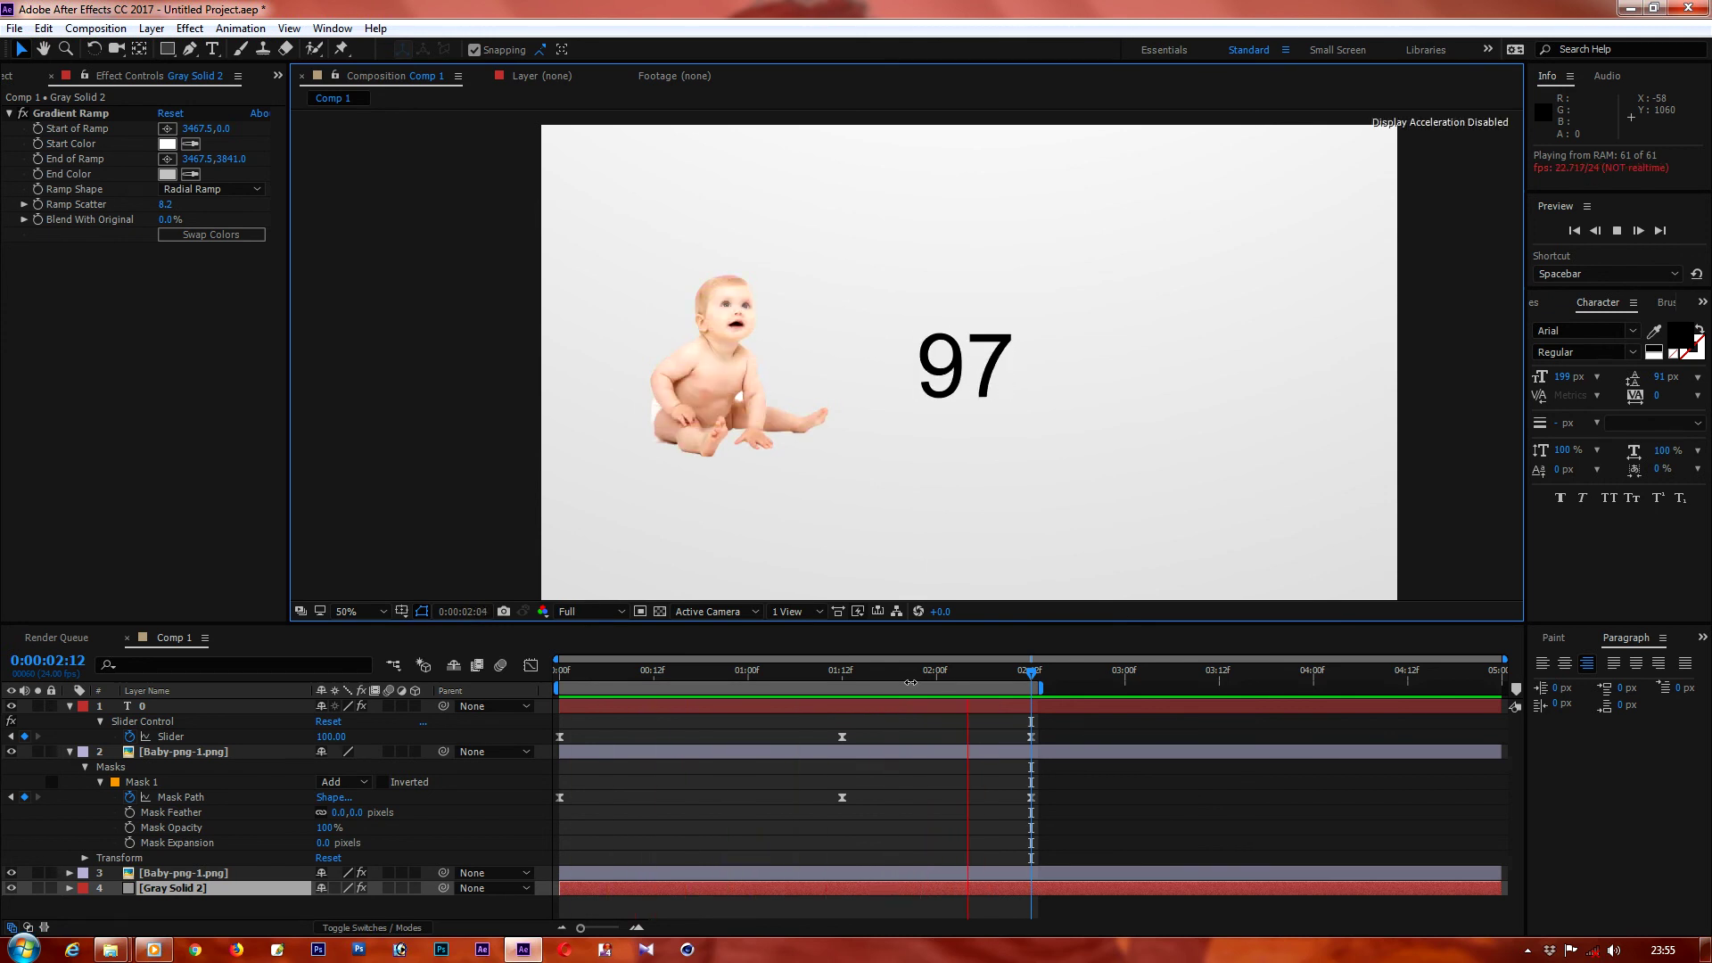
pyautogui.press('space')
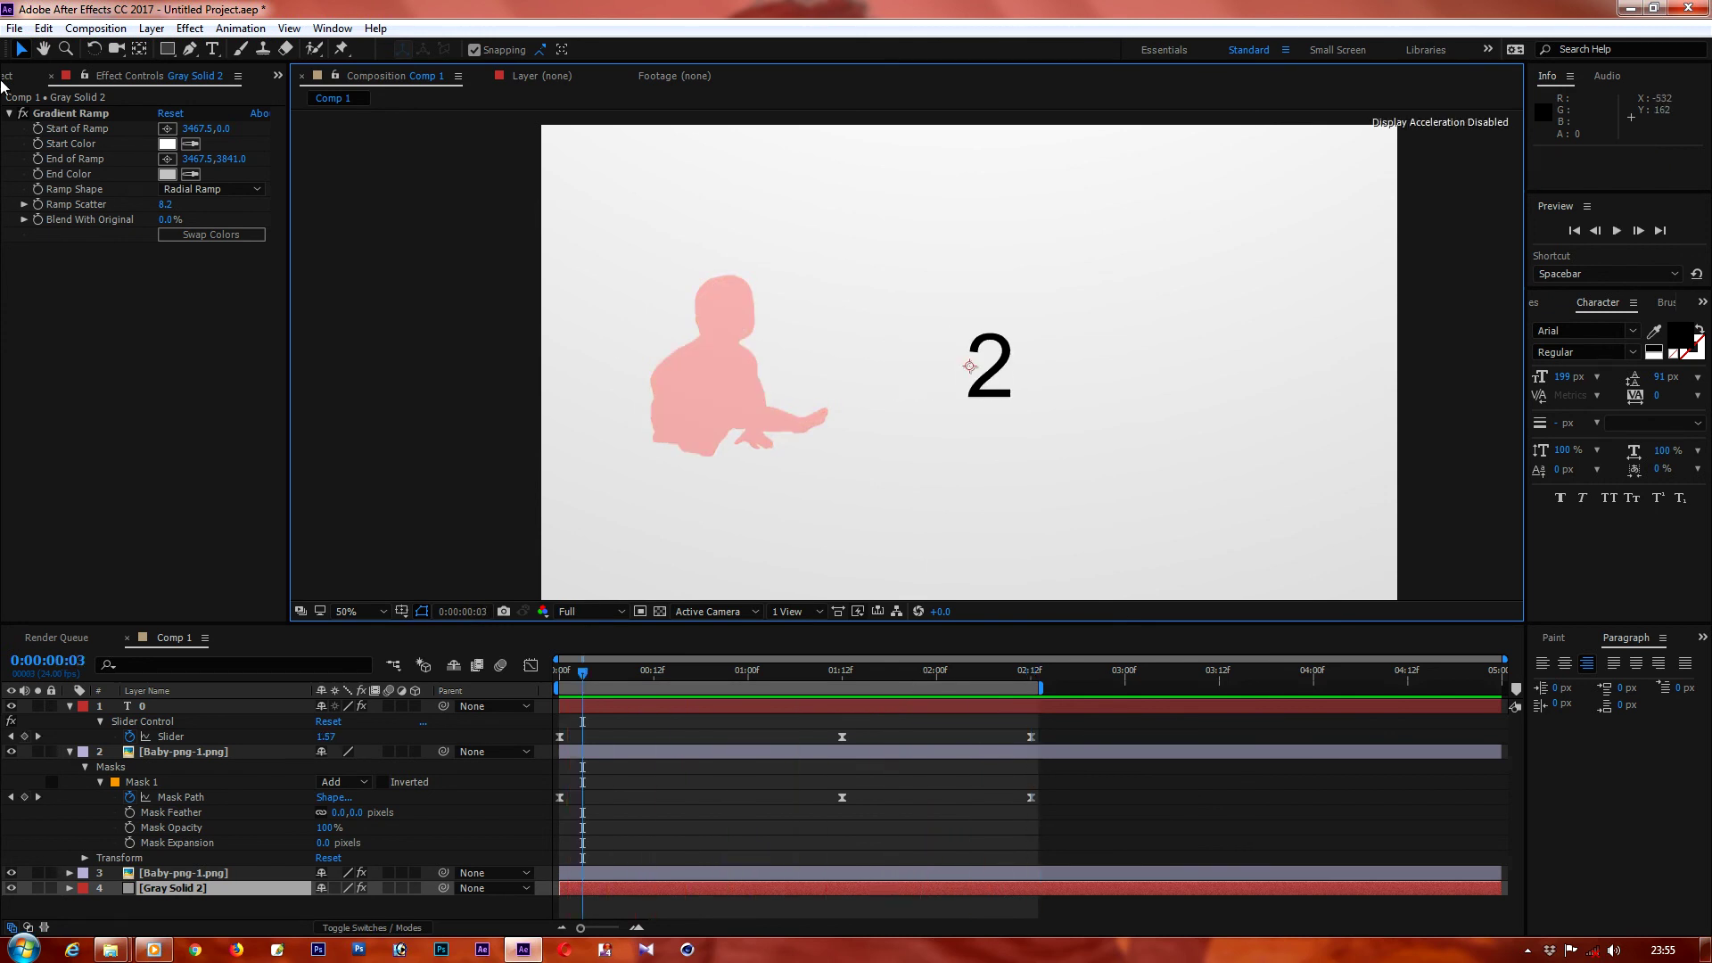
pyautogui.click(11, 77)
pyautogui.click(213, 49)
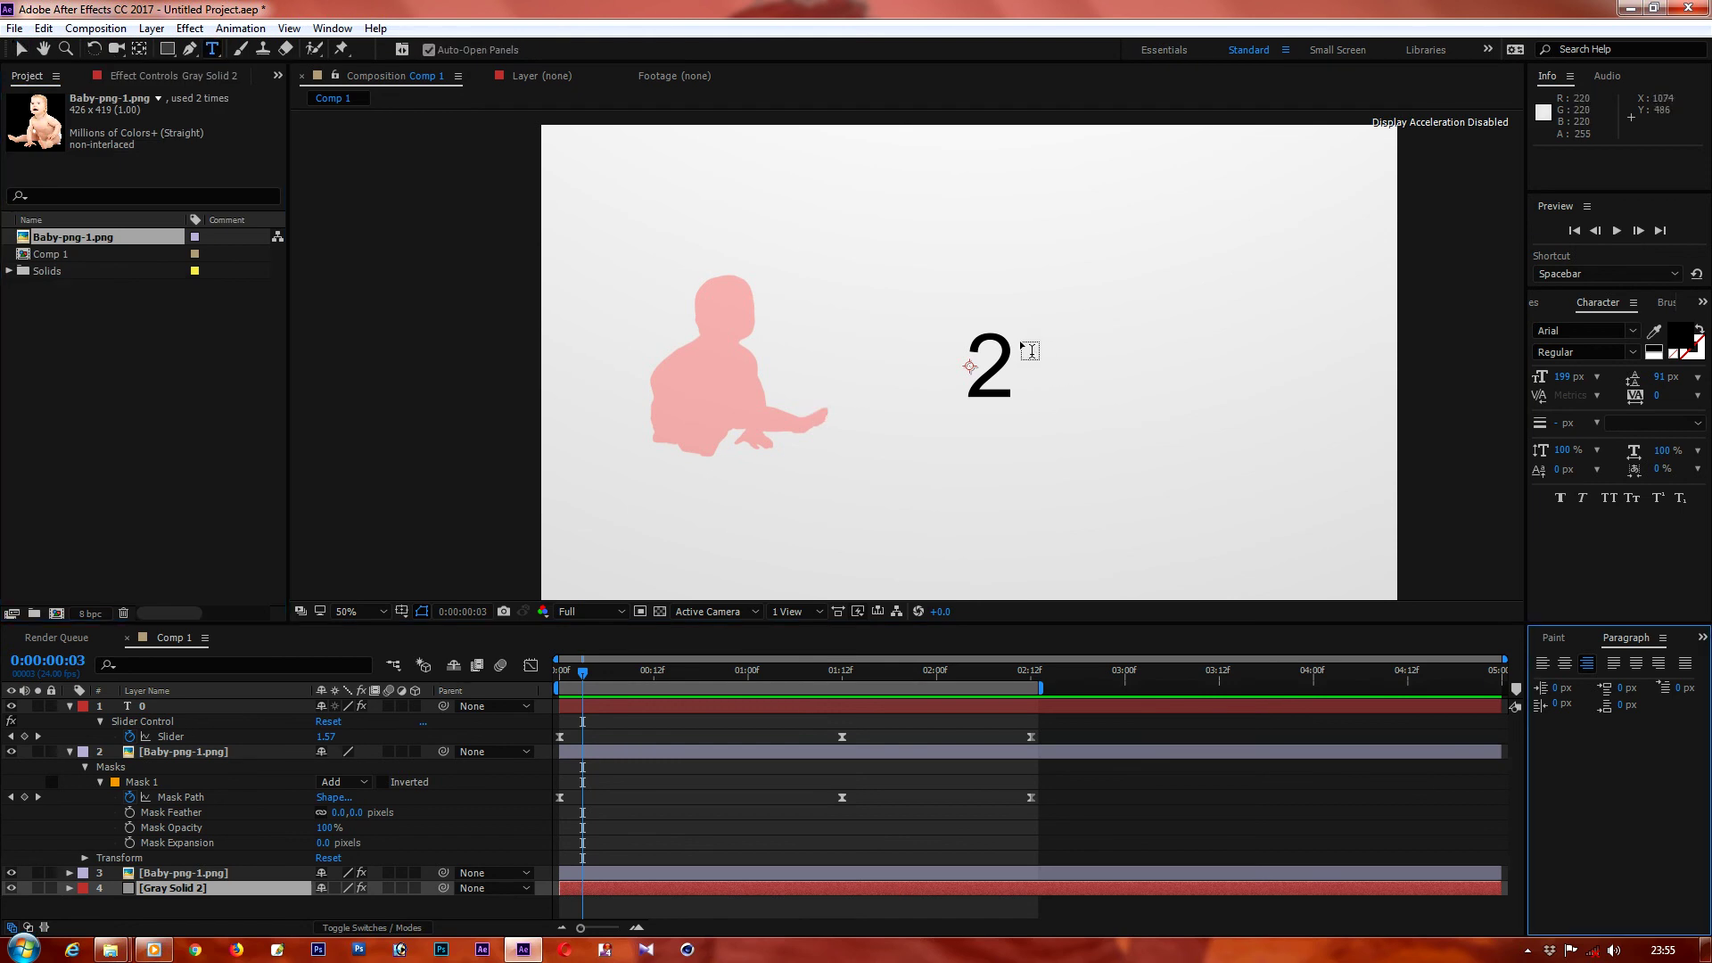
# Step: Add a separate '%' text layer right of the counter and preview it ending at 100 %
pyautogui.click(1037, 357)
pyautogui.write('%')
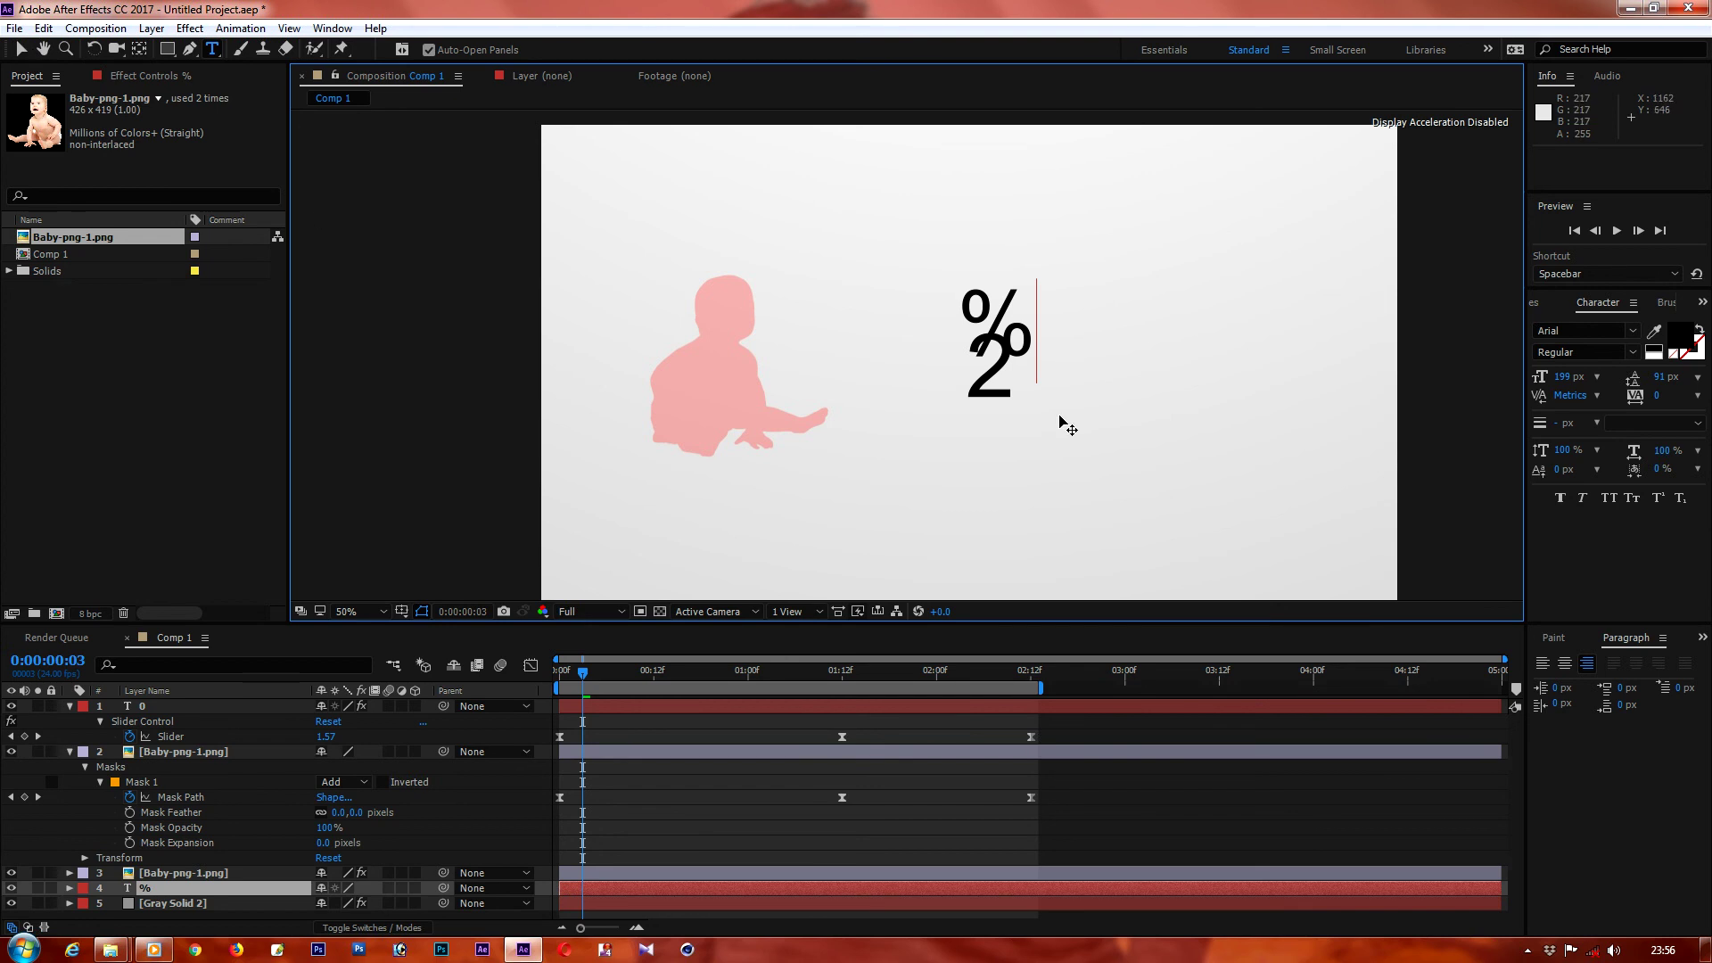
pyautogui.click(19, 50)
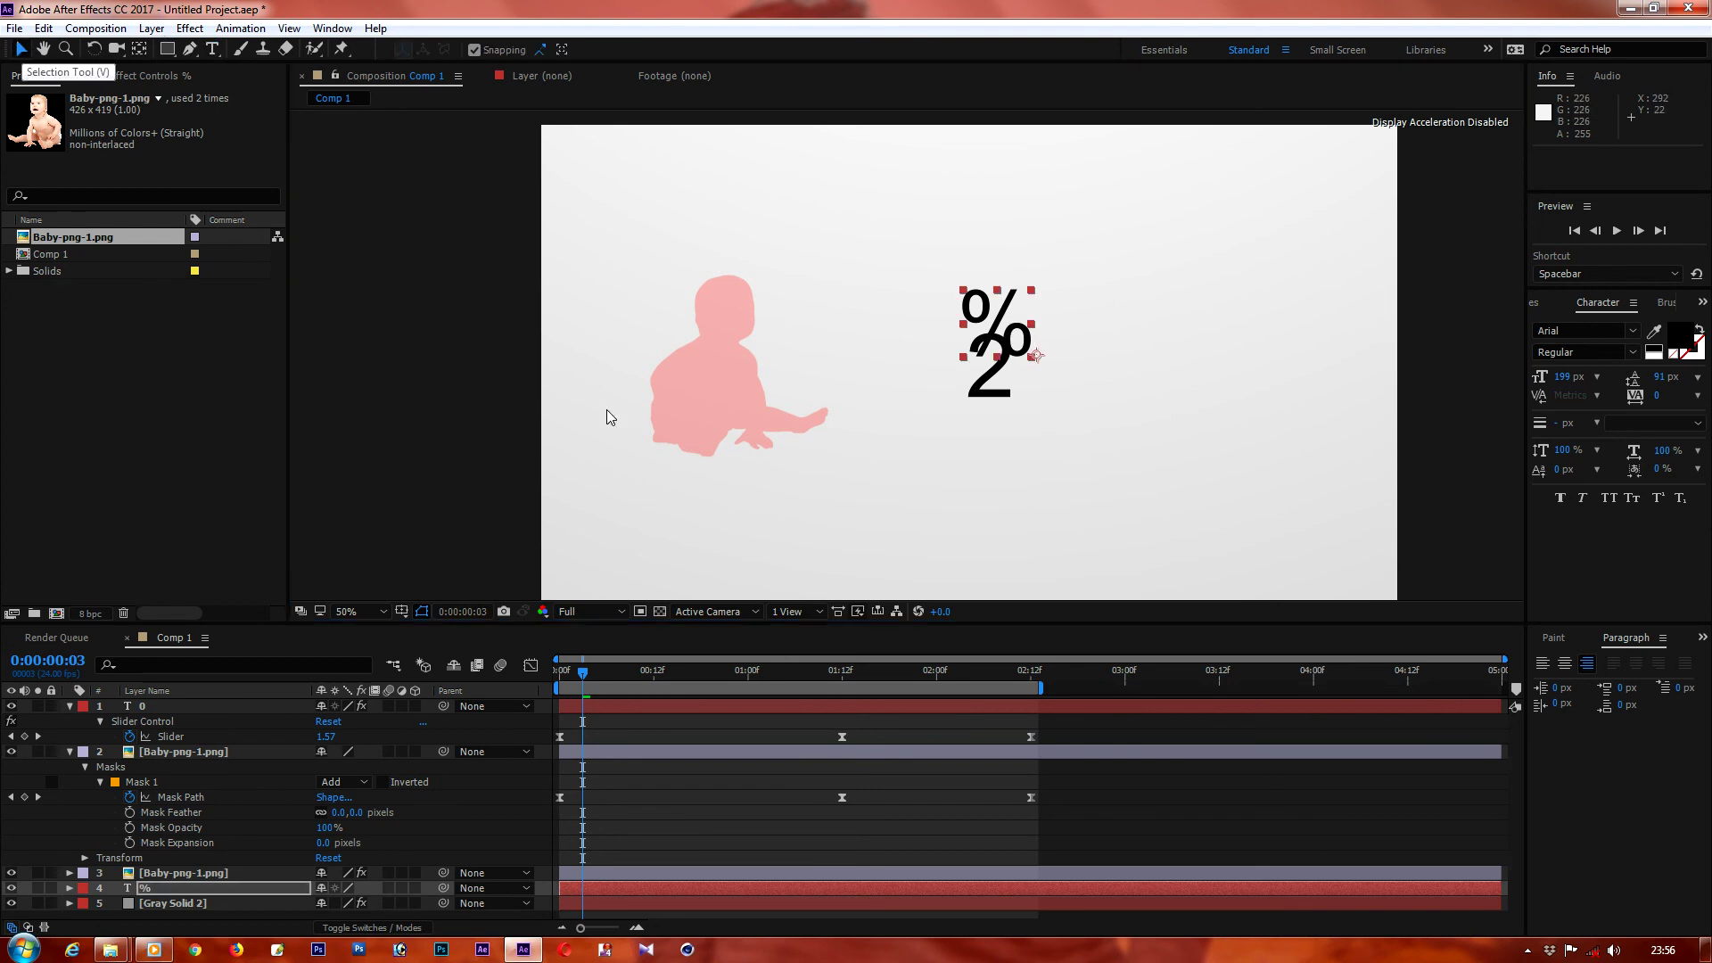
pyautogui.moveTo(993, 324); pyautogui.dragTo(1071, 365)
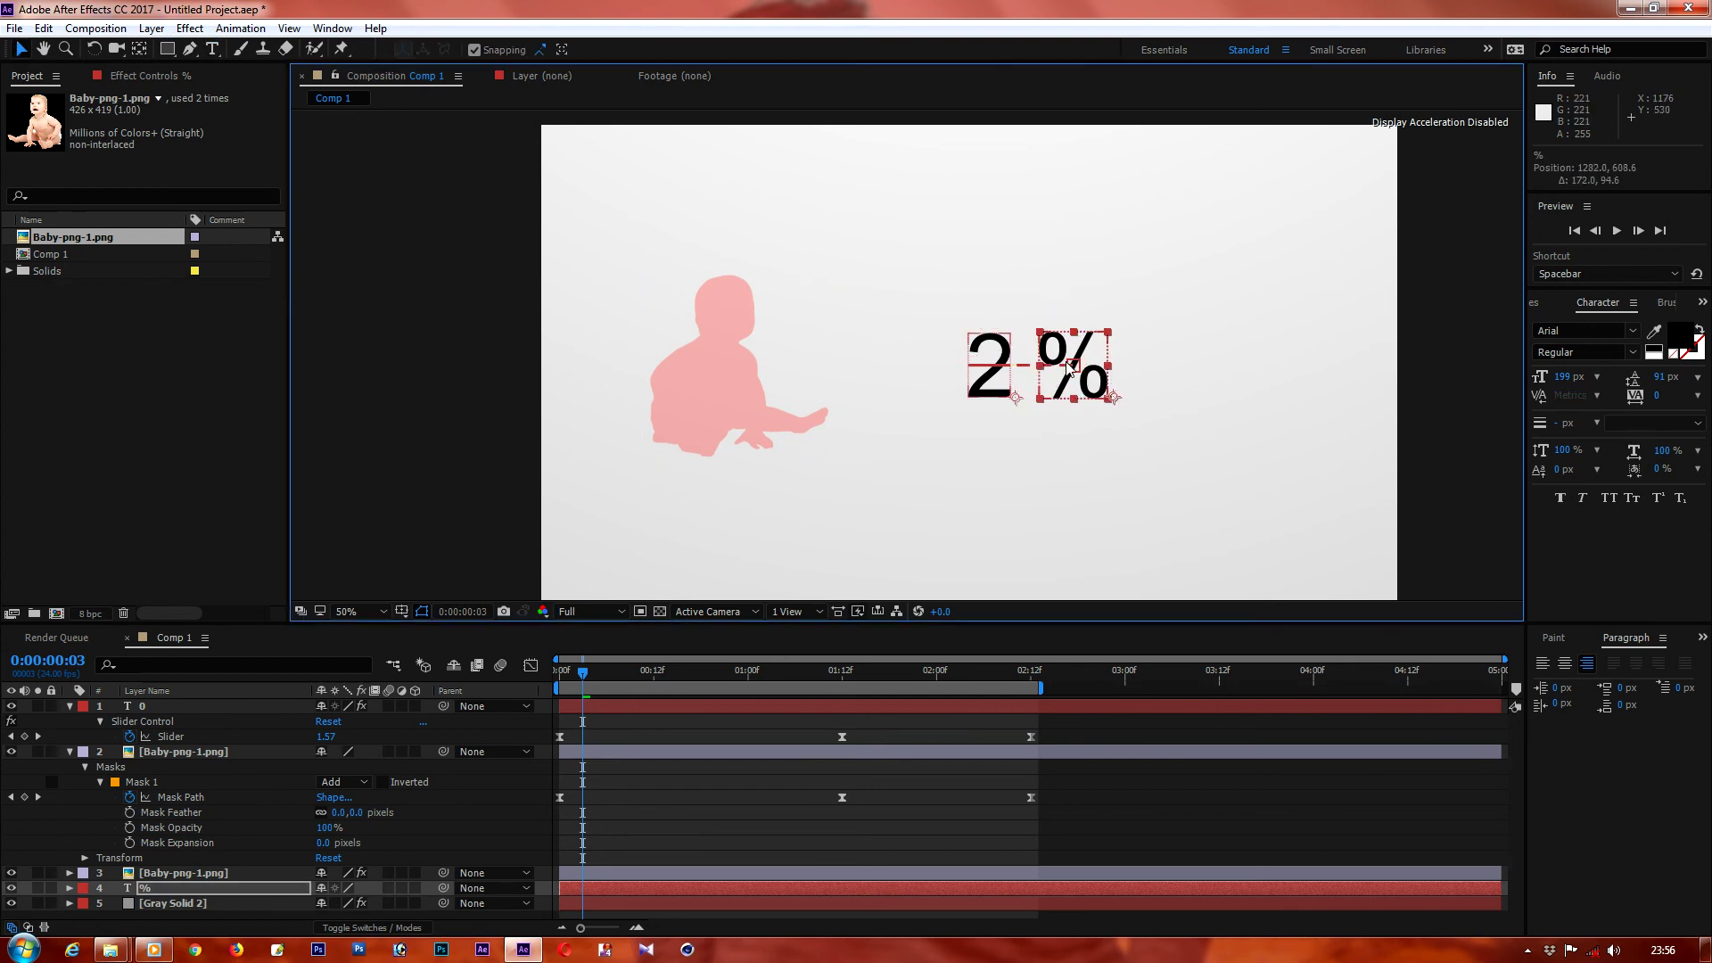
pyautogui.press('space')
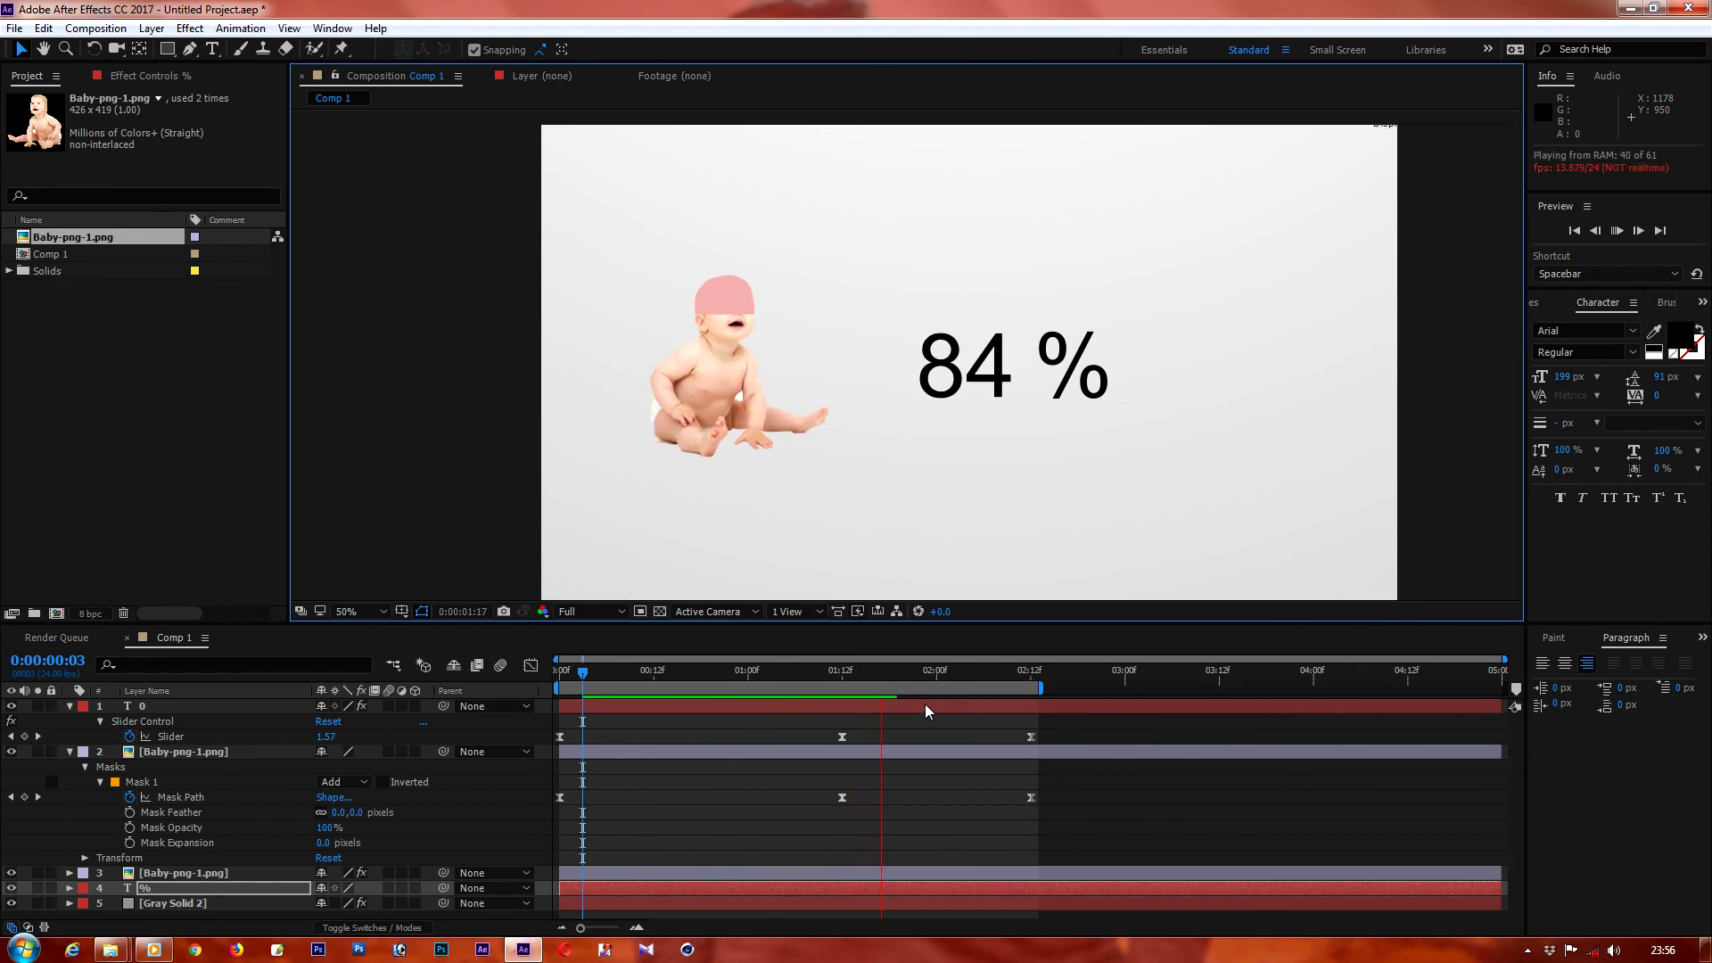
pyautogui.press('space')
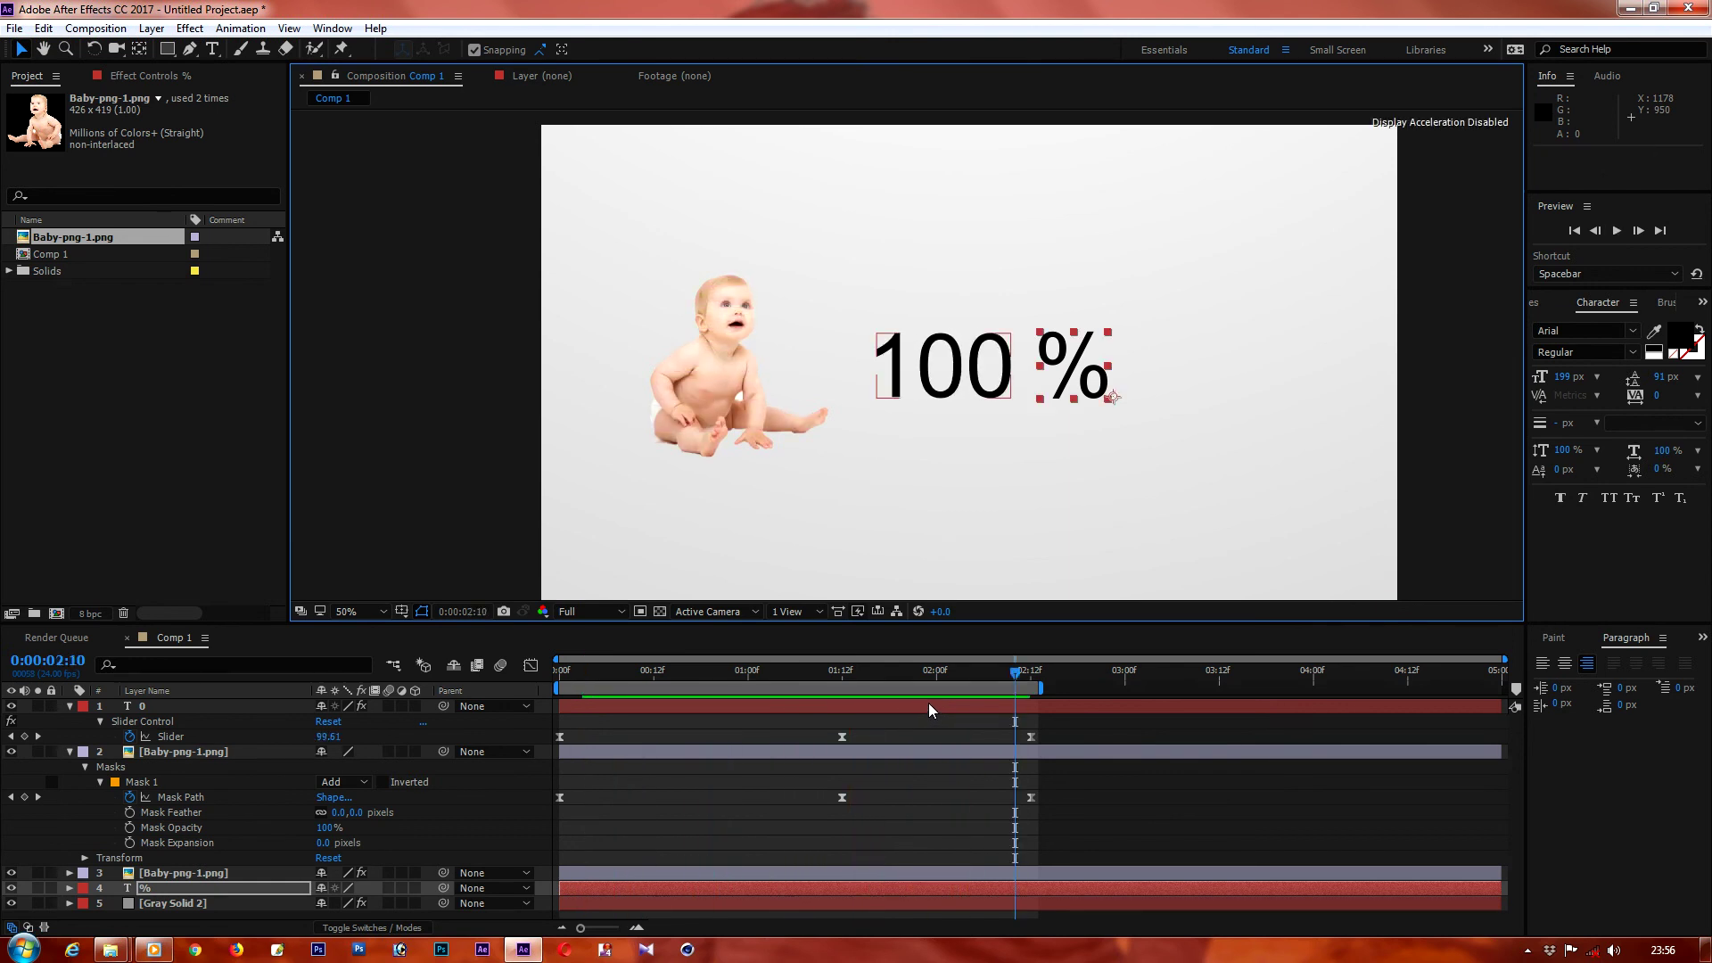